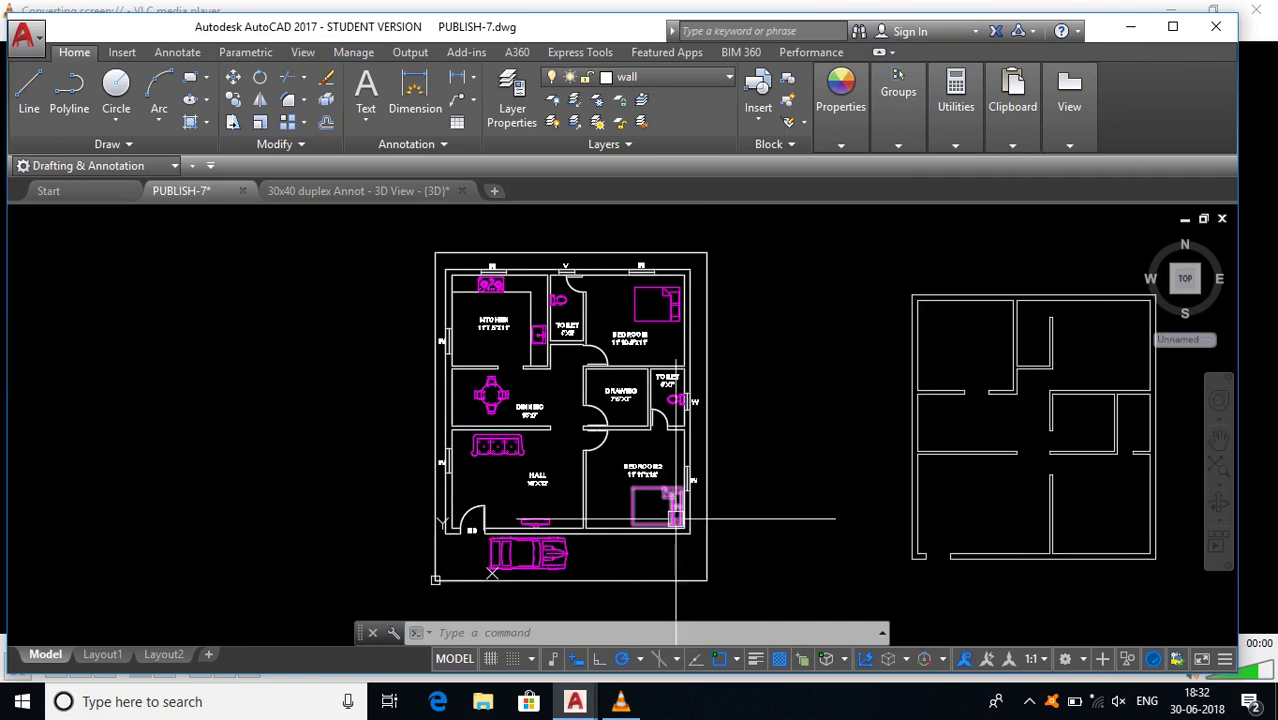
Step: Examine the furnished floor plan and the walls-only outline beside it, including the main door opening in the front wall
scroll(675, 519, "up", 2)
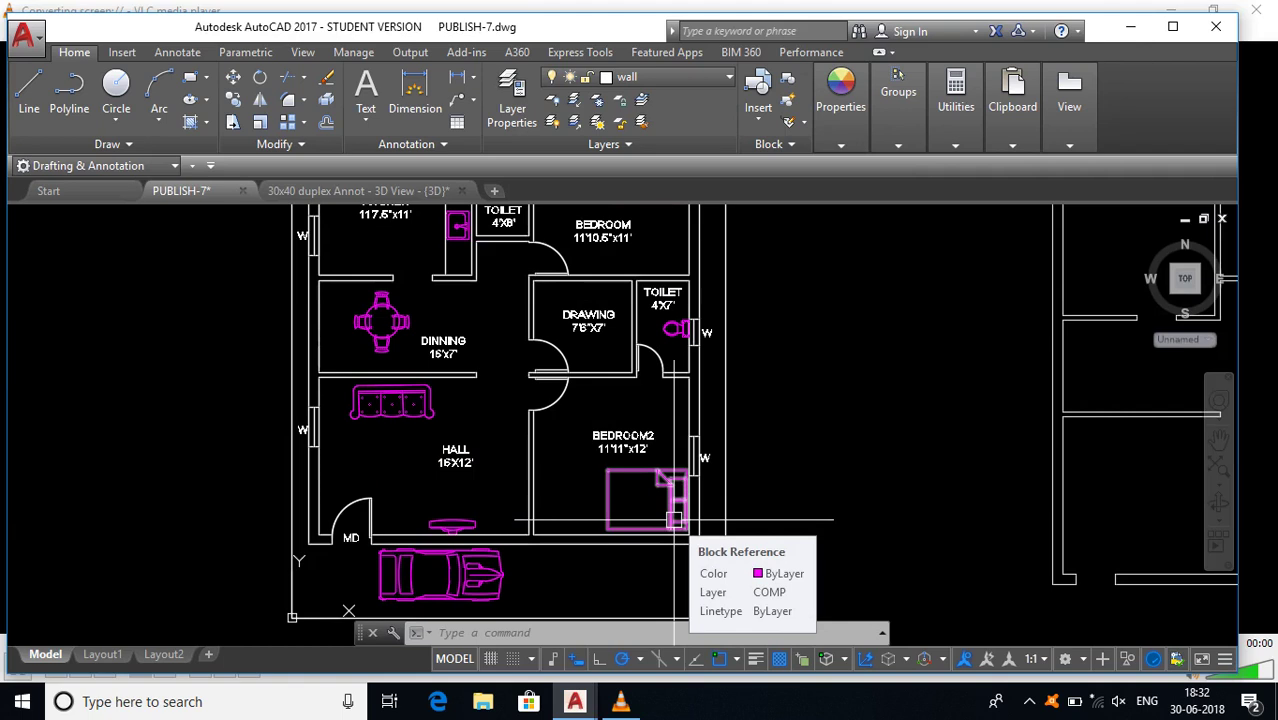
scroll(674, 520, "down", 4)
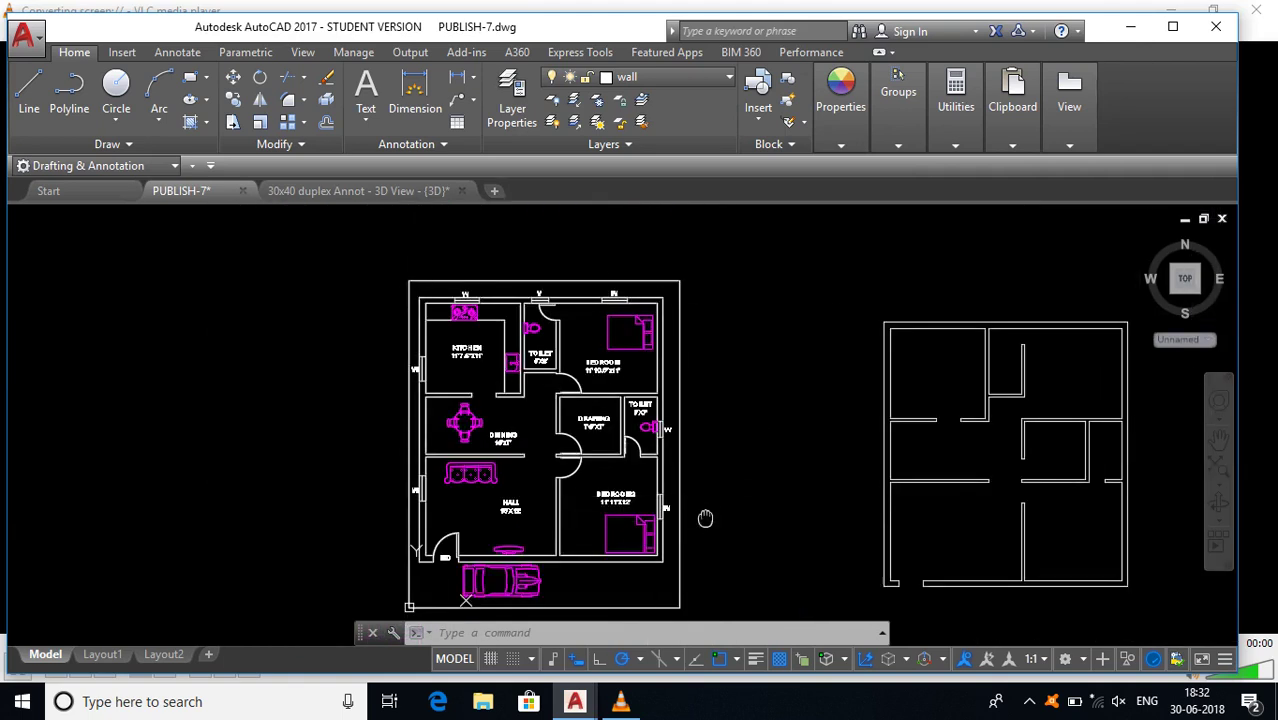
middle_click_drag(705, 523, 616, 451)
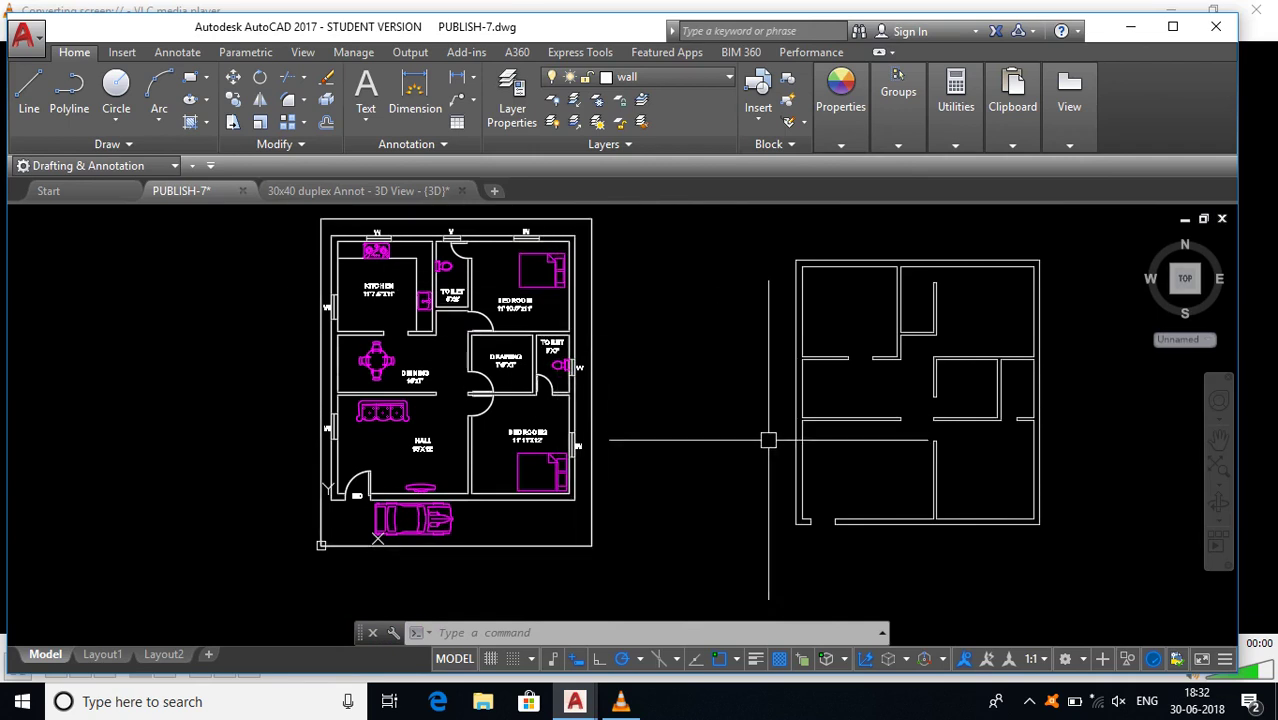
middle_click_drag(1107, 471, 1058, 471)
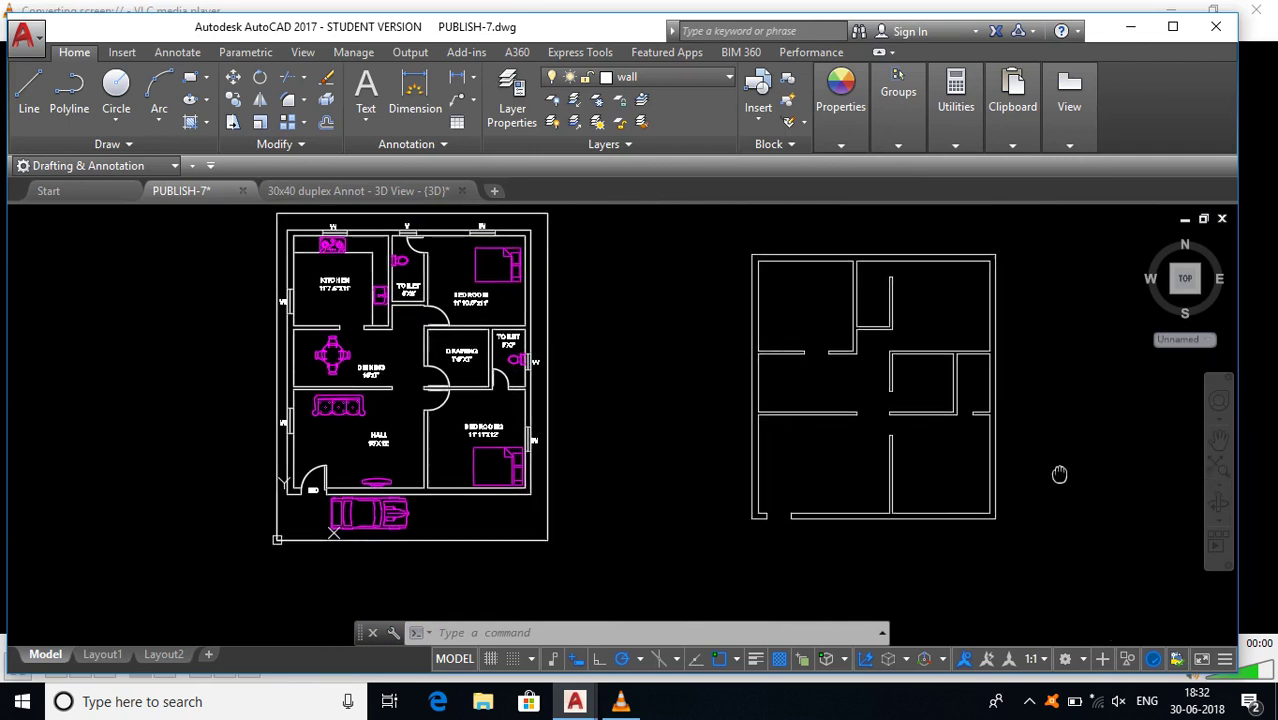
scroll(1000, 486, "up", 3)
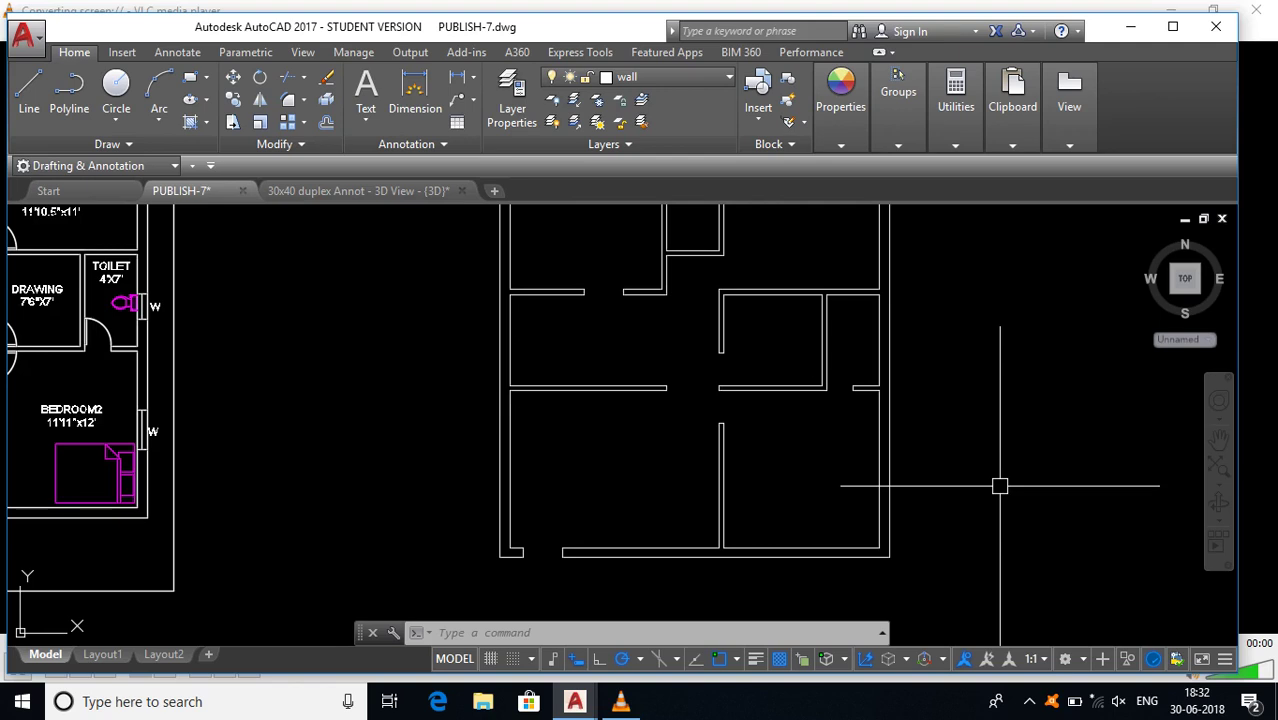
scroll(1000, 486, "down", 2)
middle_click_drag(1000, 489, 1050, 466)
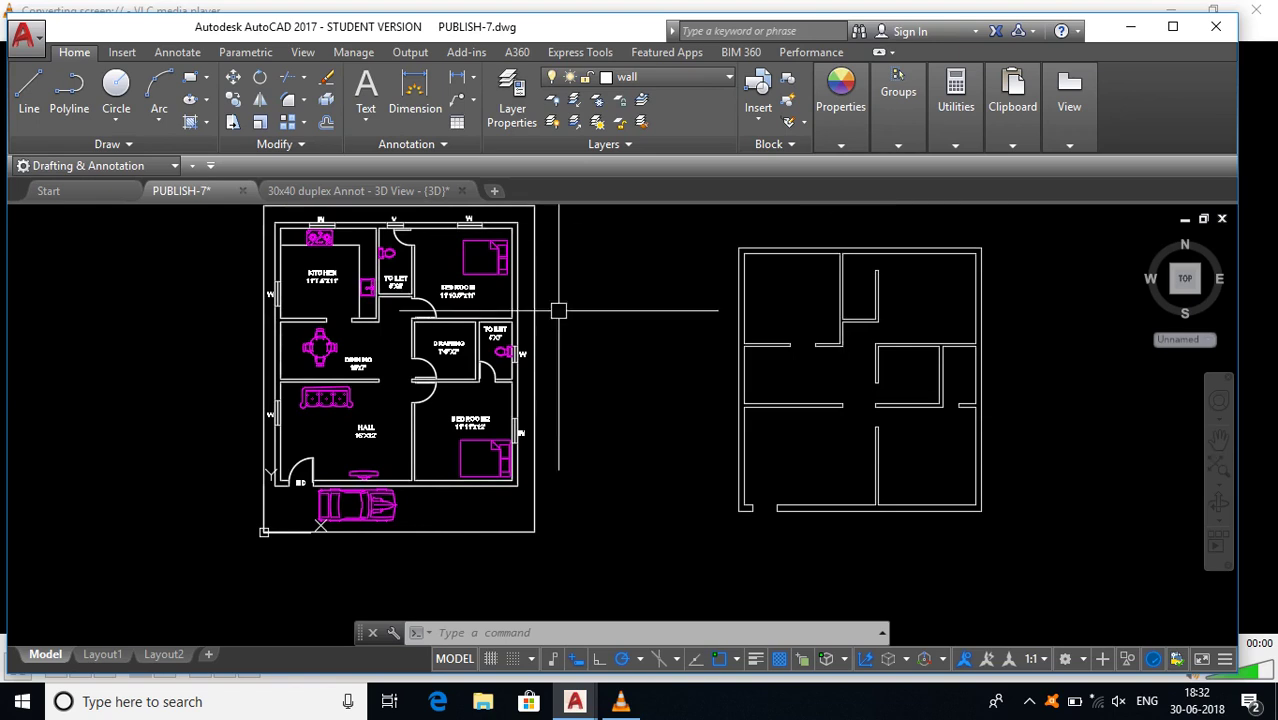
middle_click_drag(585, 396, 594, 419)
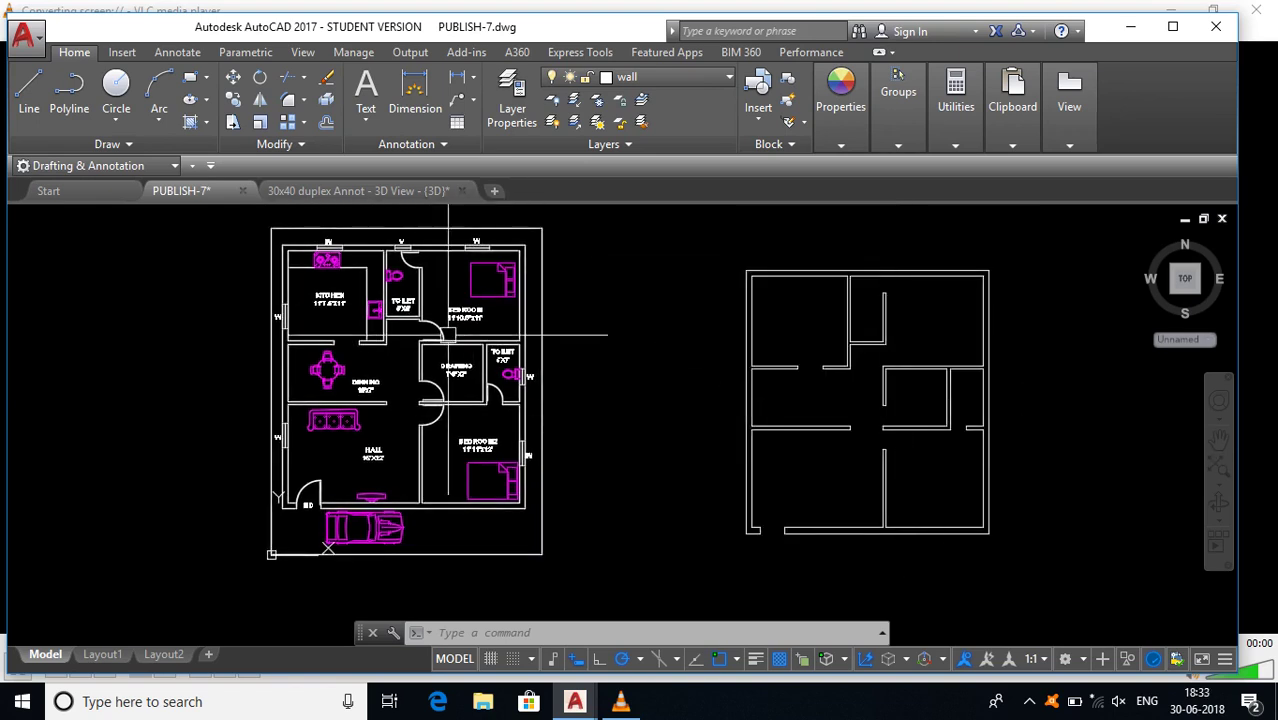
scroll(771, 570, "up", 2)
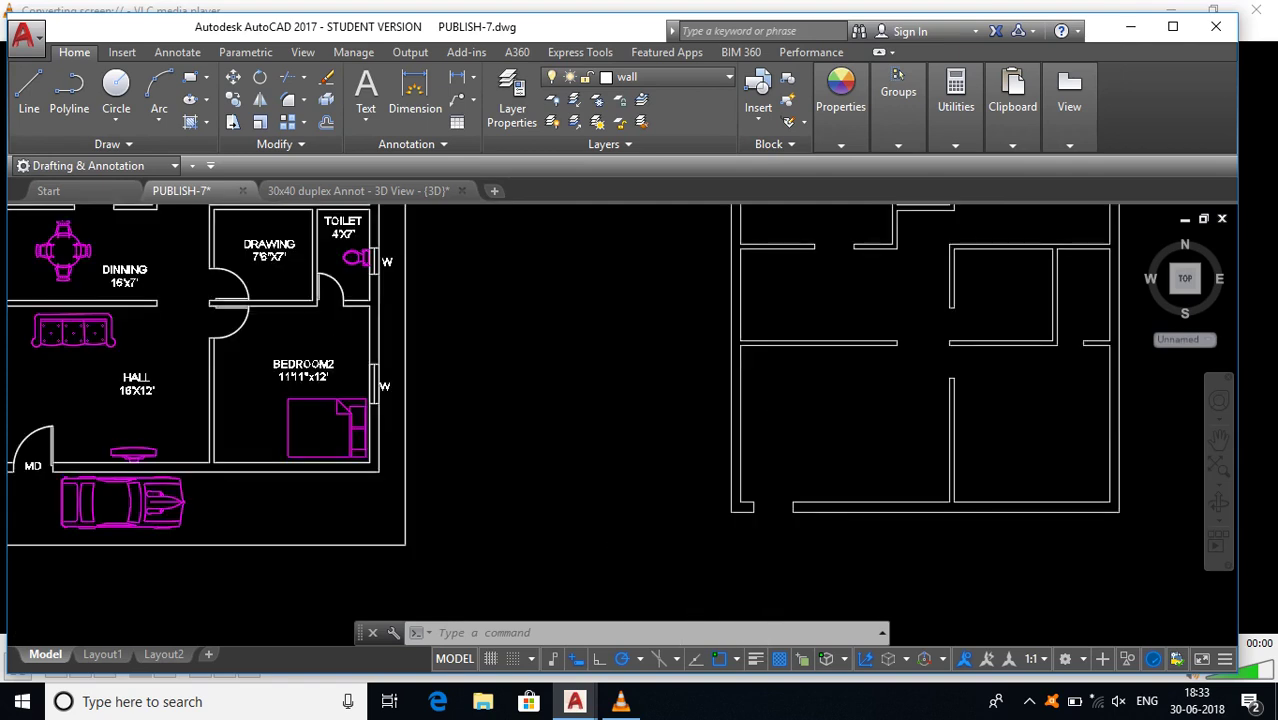
scroll(772, 546, "up", 2)
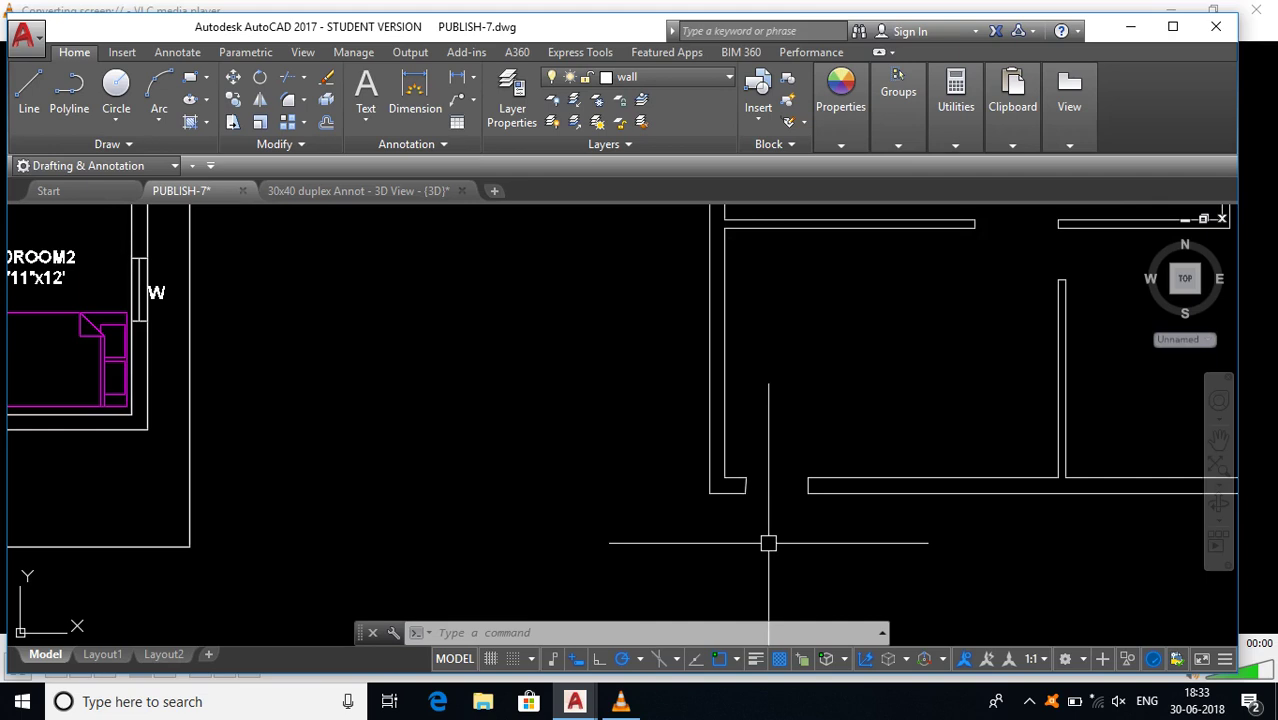
scroll(767, 507, "up", 2)
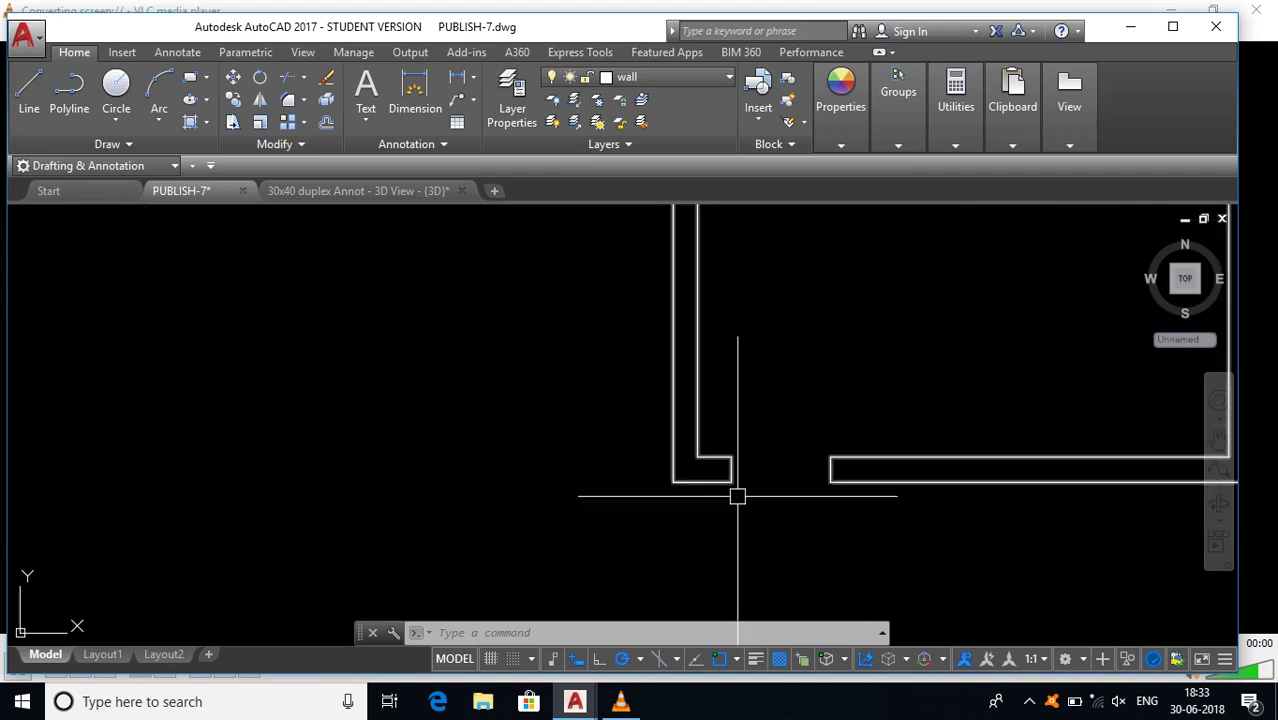
scroll(719, 501, "down", 2)
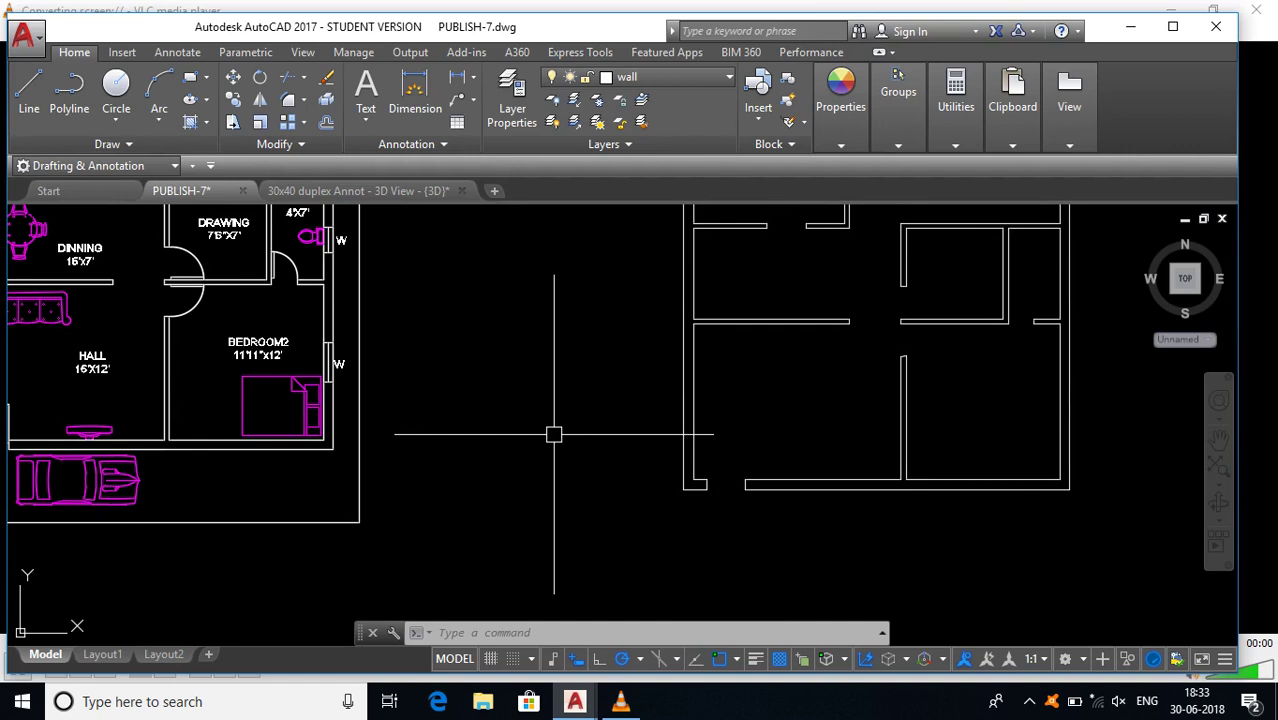
scroll(554, 434, "down", 2)
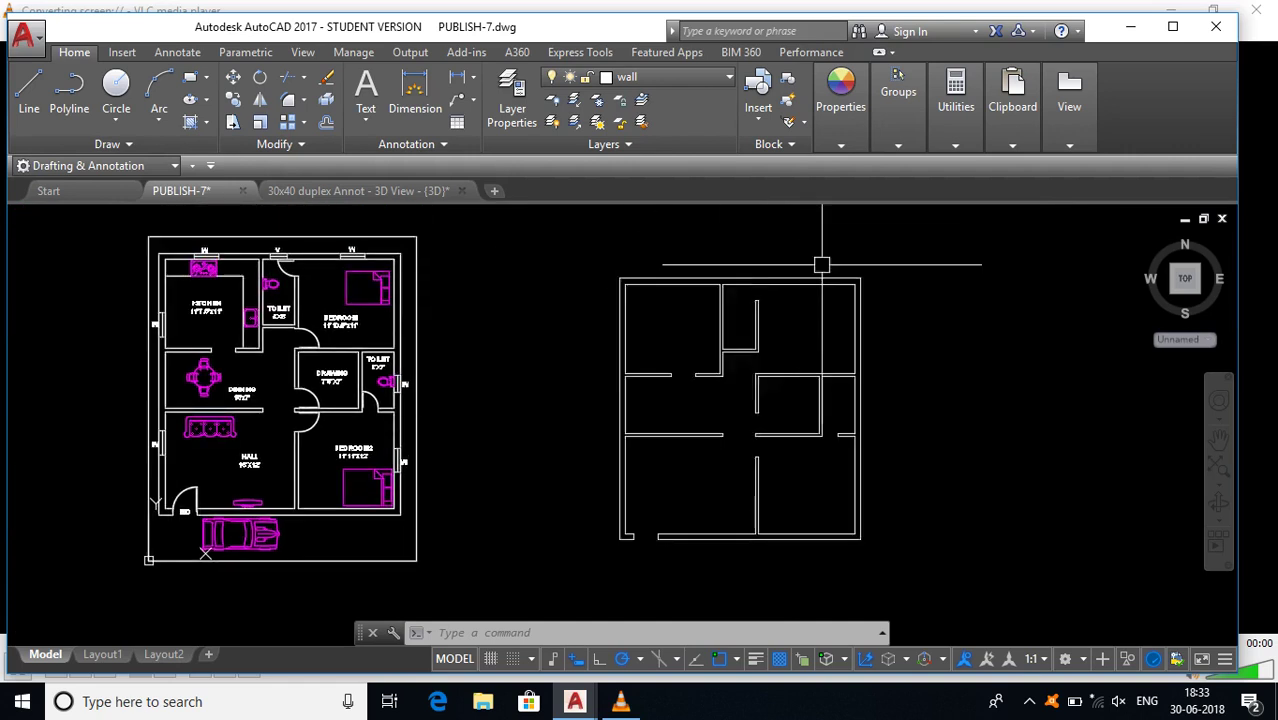
left_click(823, 285)
key("Escape")
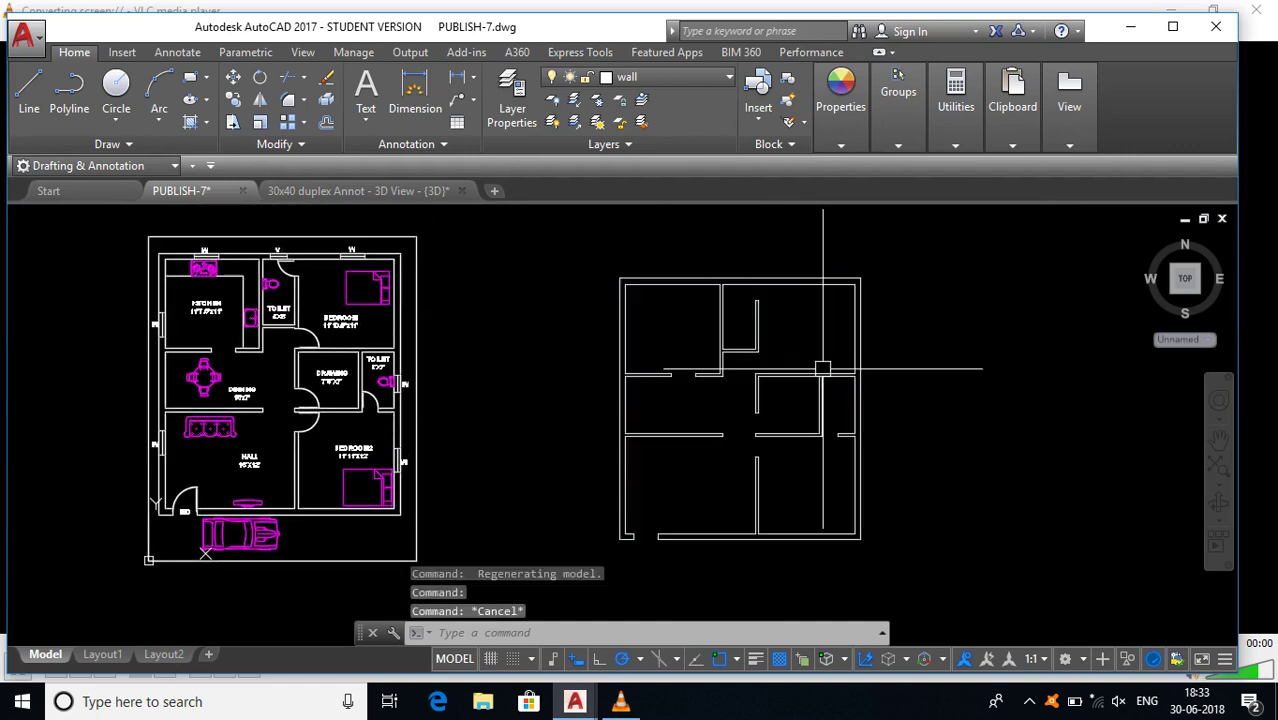
mouse_move(802, 323)
middle_mouse_down()
mouse_move(819, 302)
mouse_move(870, 342)
middle_mouse_up()
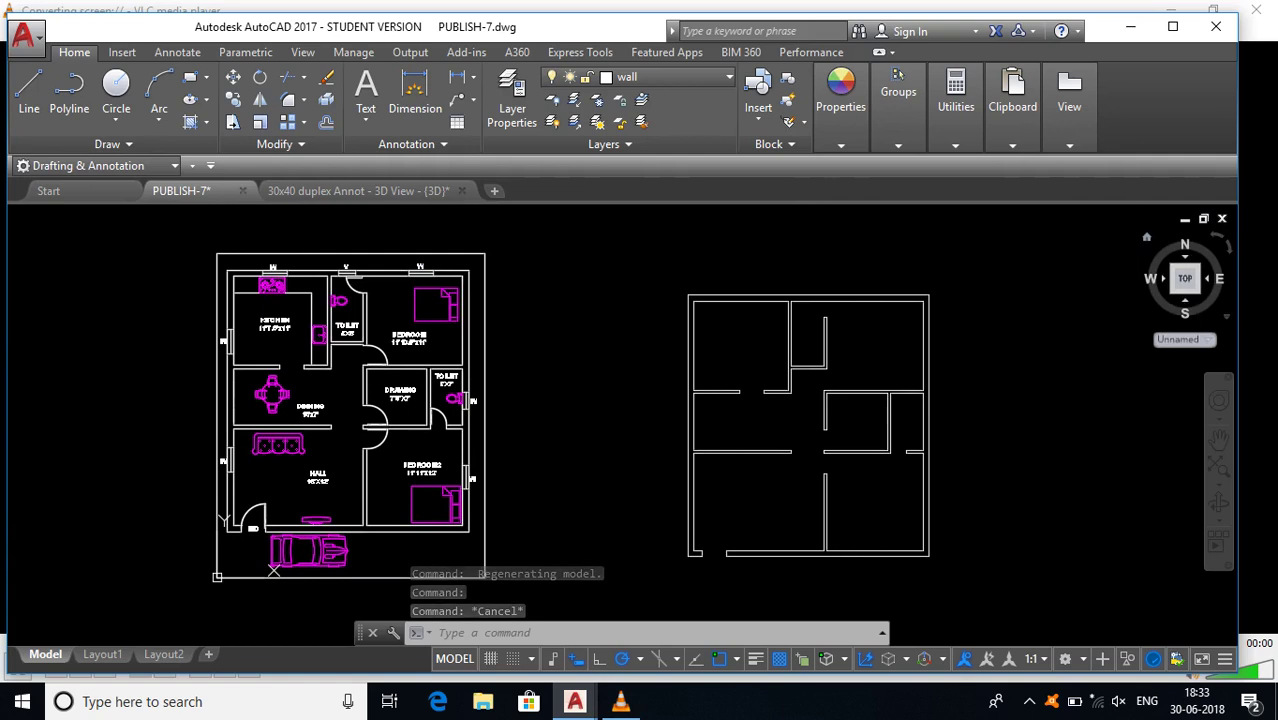
Step: Switch the drawing to the isometric home view, with the walls-only outline in sight
left_click(1146, 237)
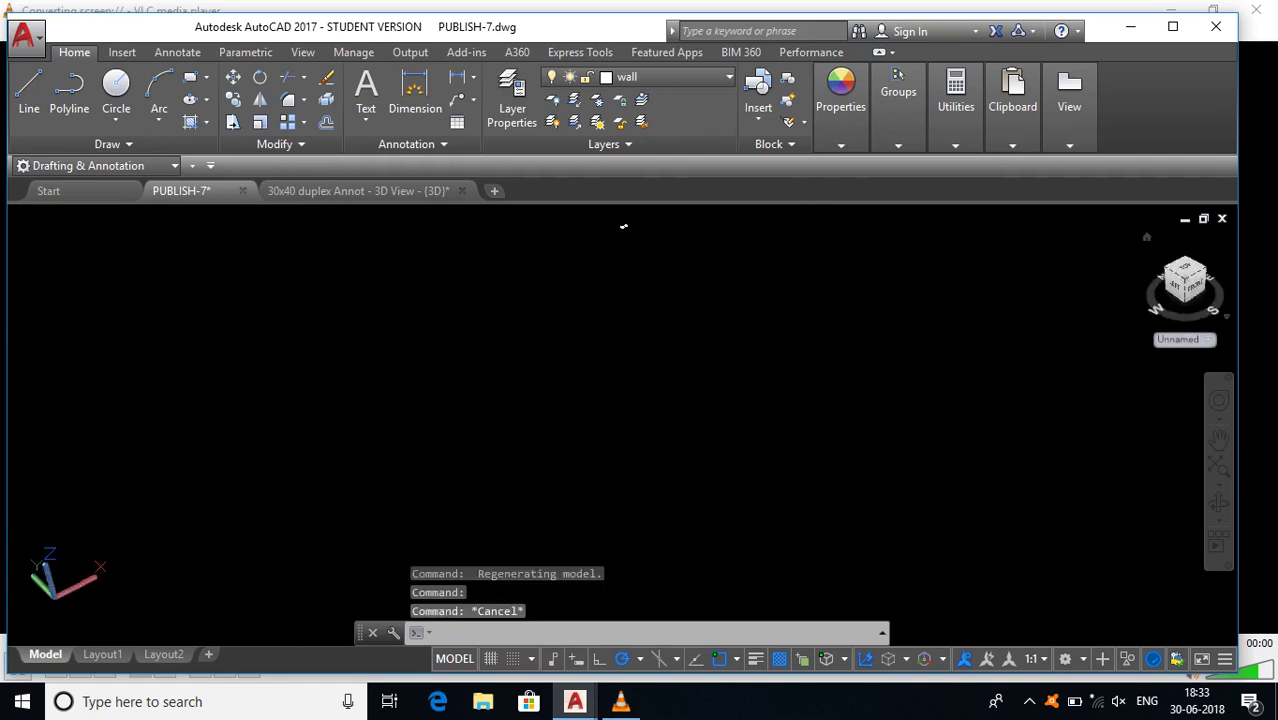
scroll(640, 250, "up", 6)
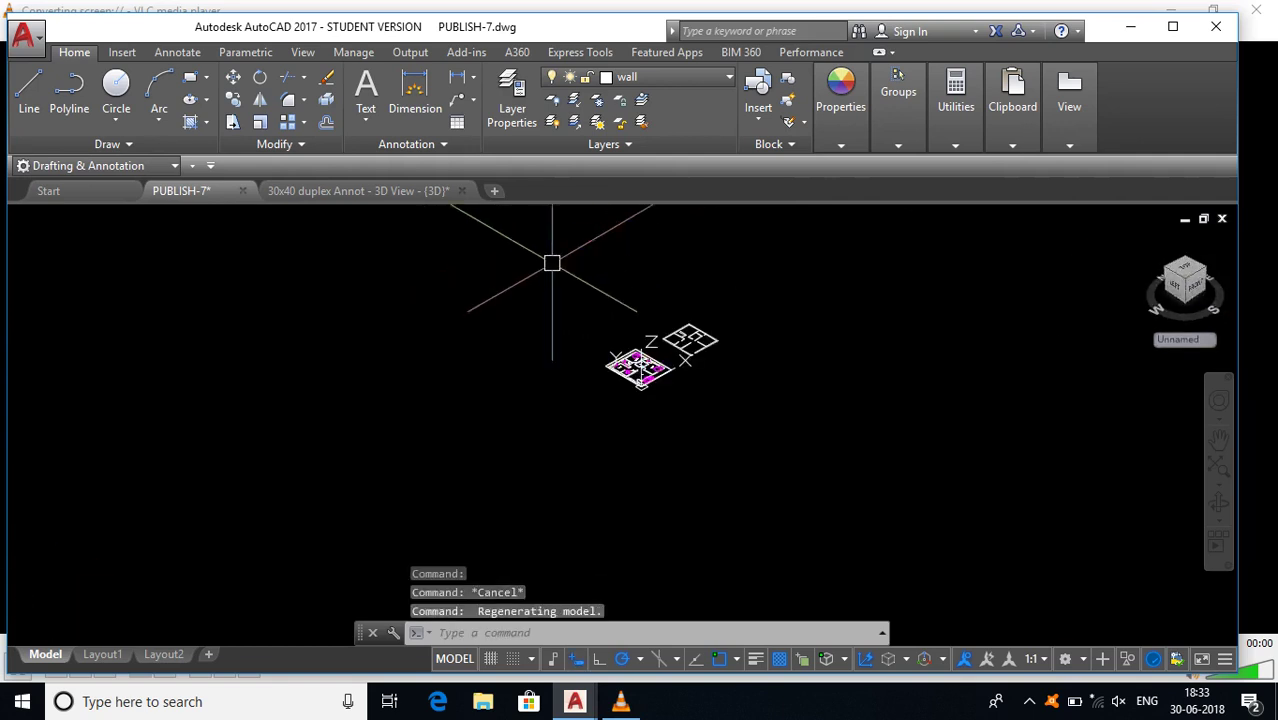
middle_click_drag(612, 374, 546, 410)
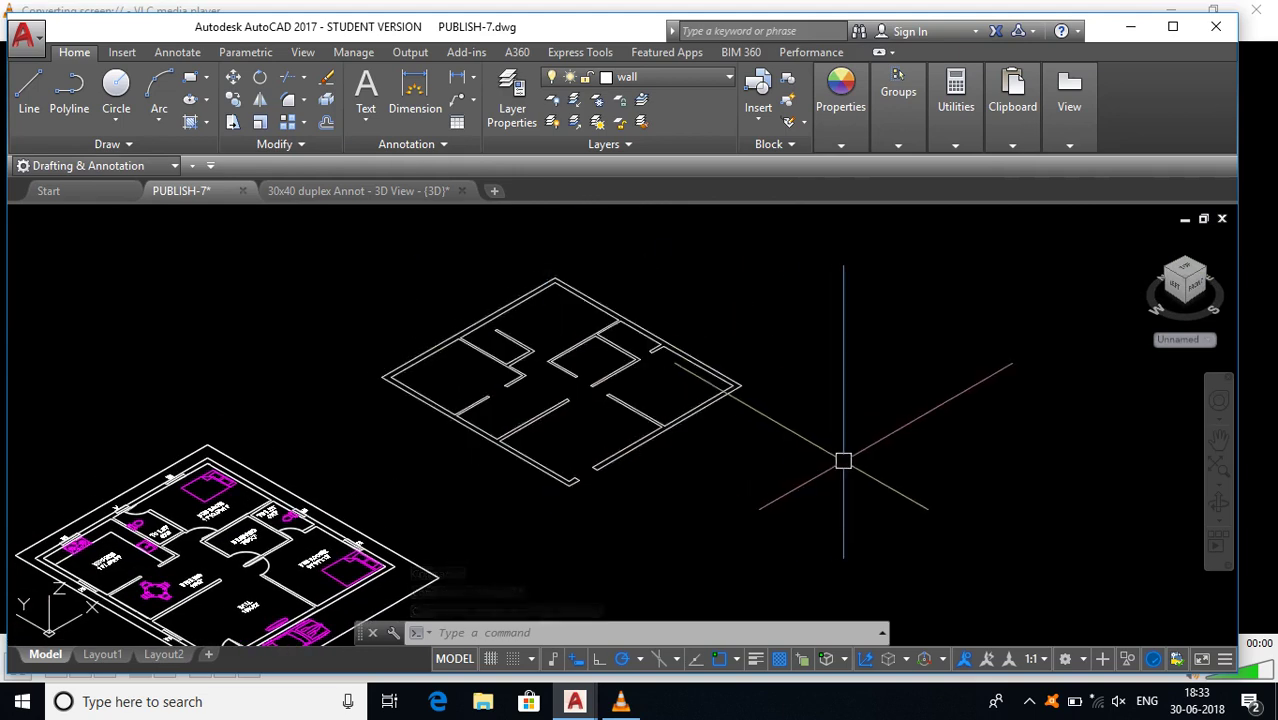
middle_click_drag(770, 488, 806, 512)
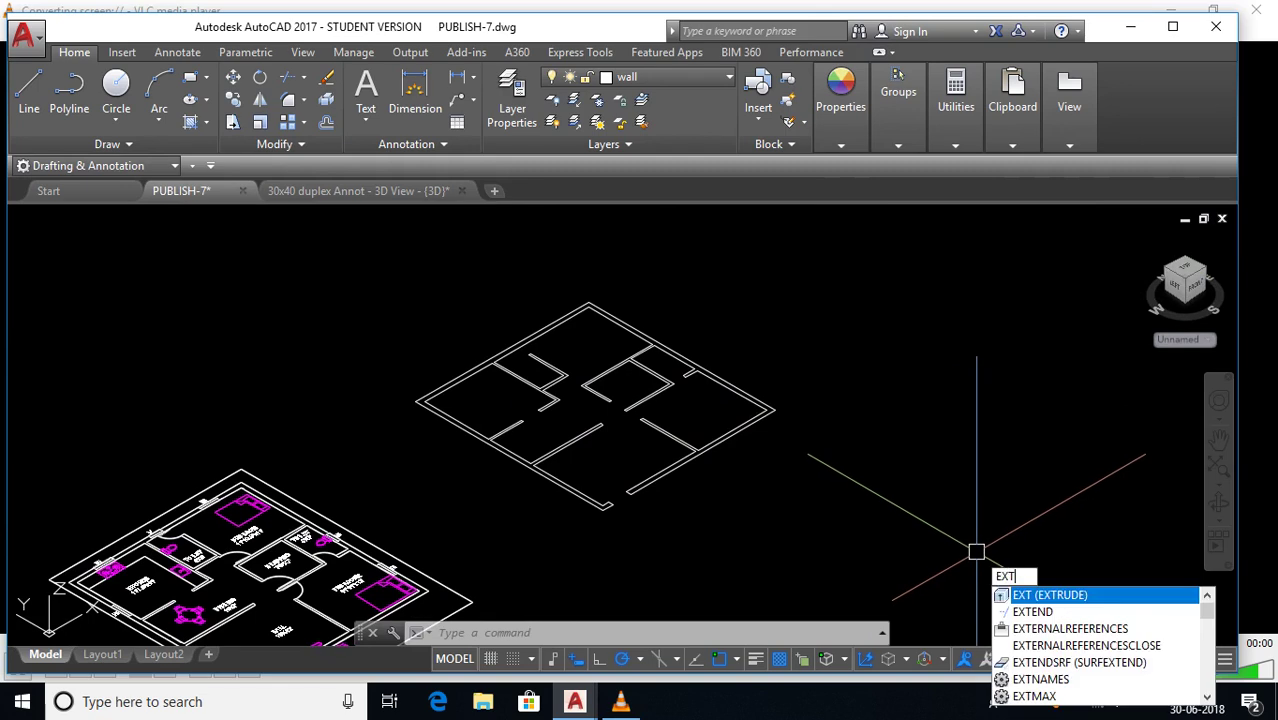
Step: Extrude the walls-only outline to a height of 12'
key("Return")
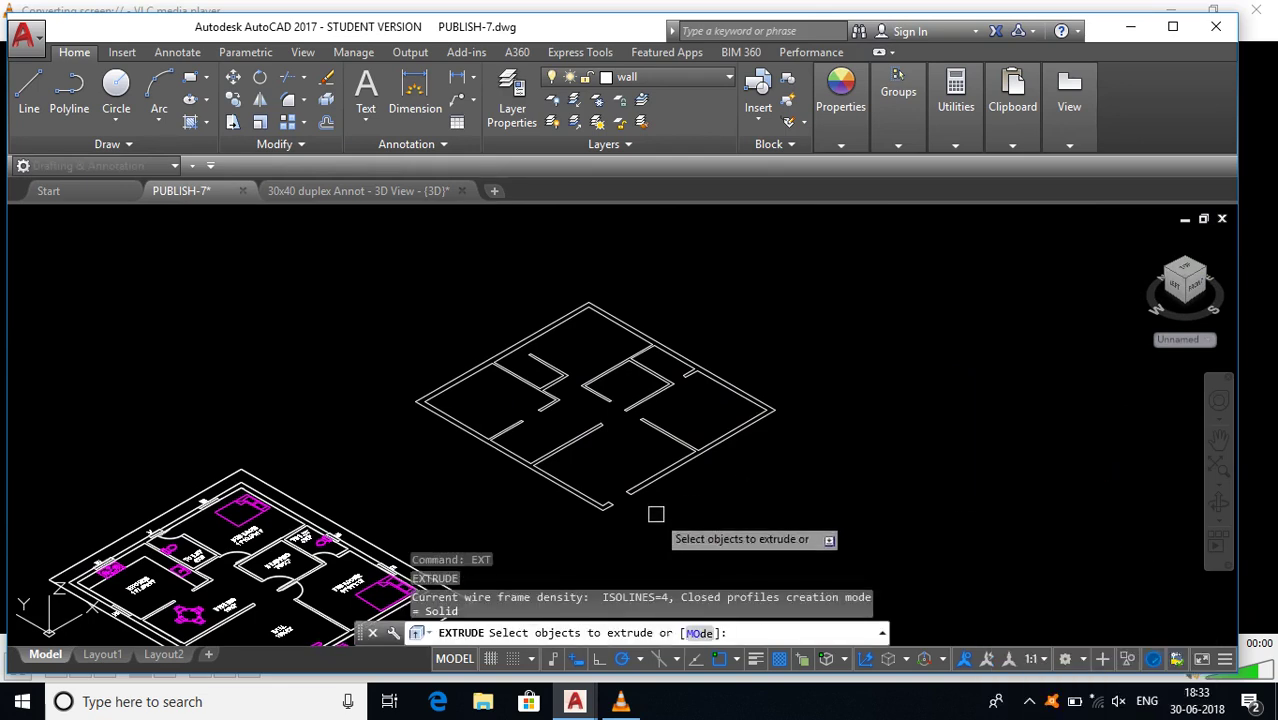
left_click(667, 473)
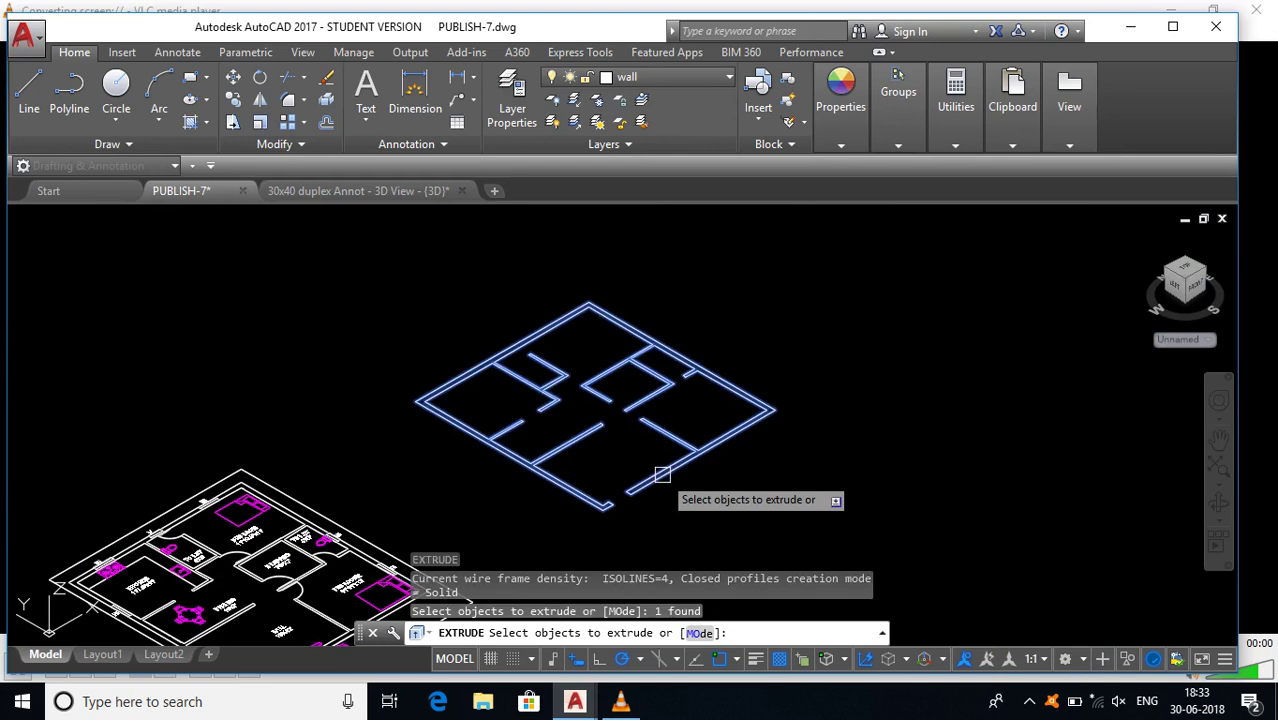
key("Return")
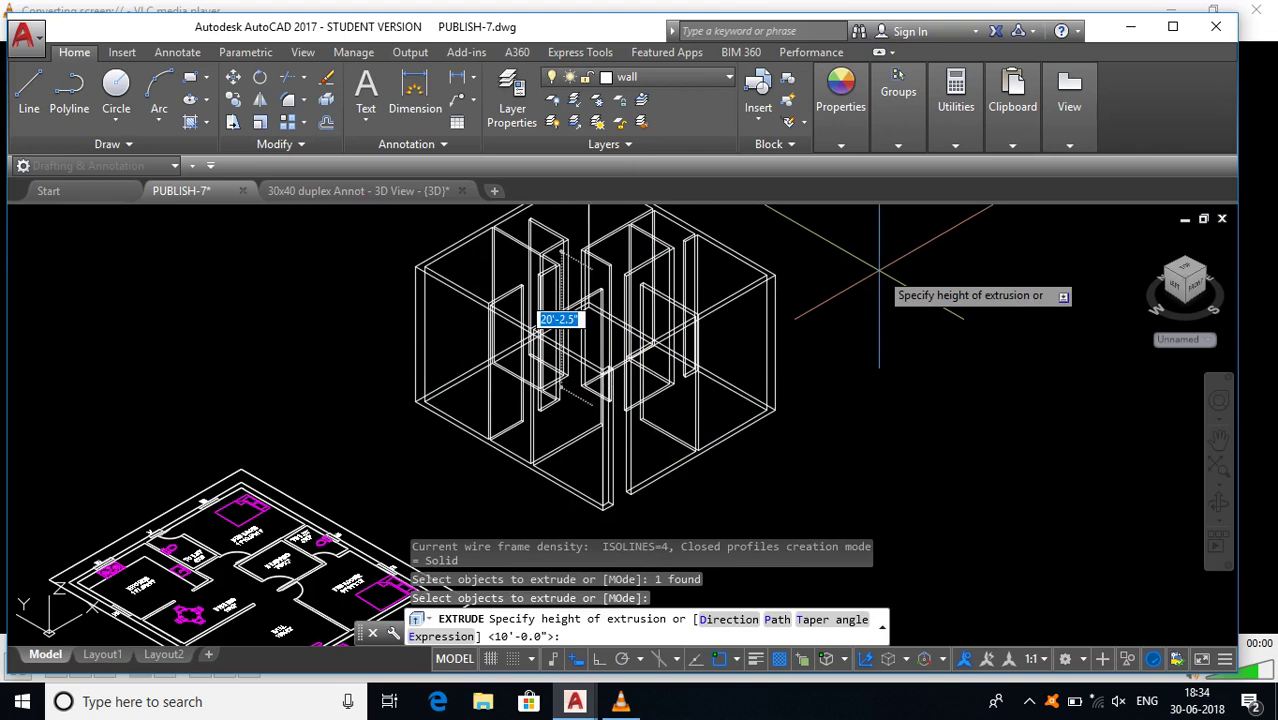
key("Return")
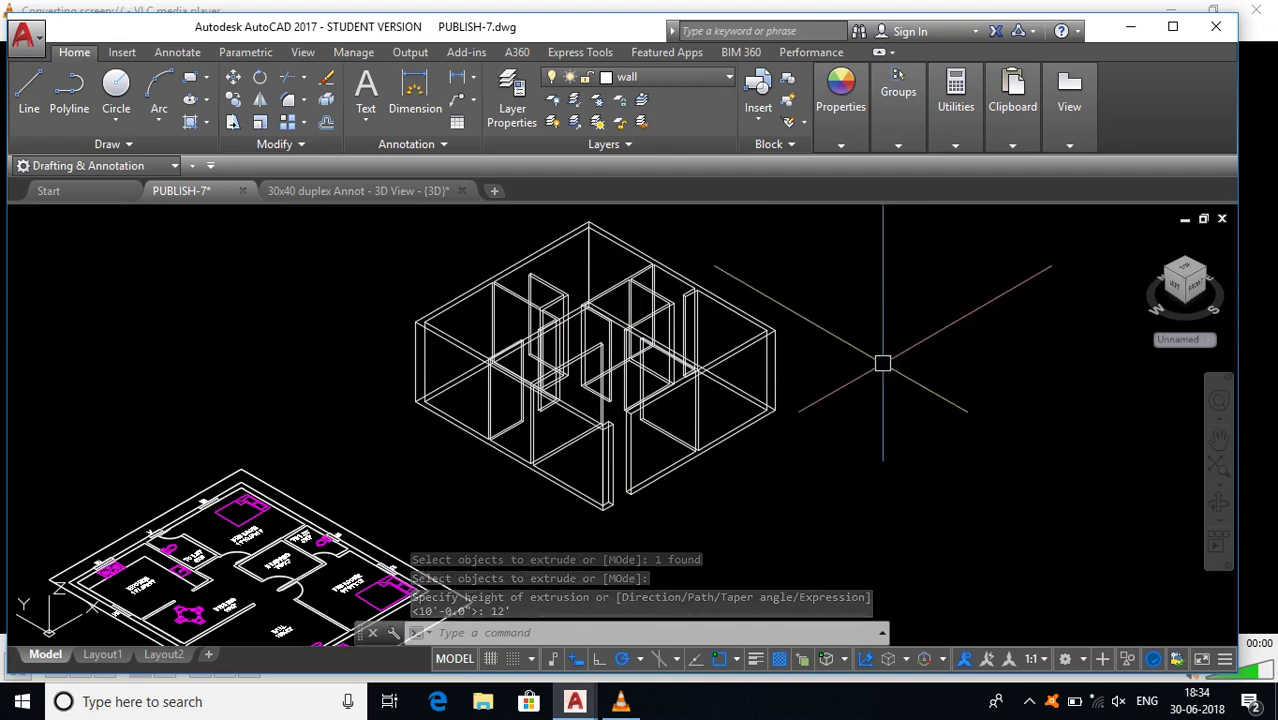
Step: Maximize the program window and display the extruded walls in the Realistic visual style
middle_click_drag(884, 362, 890, 394)
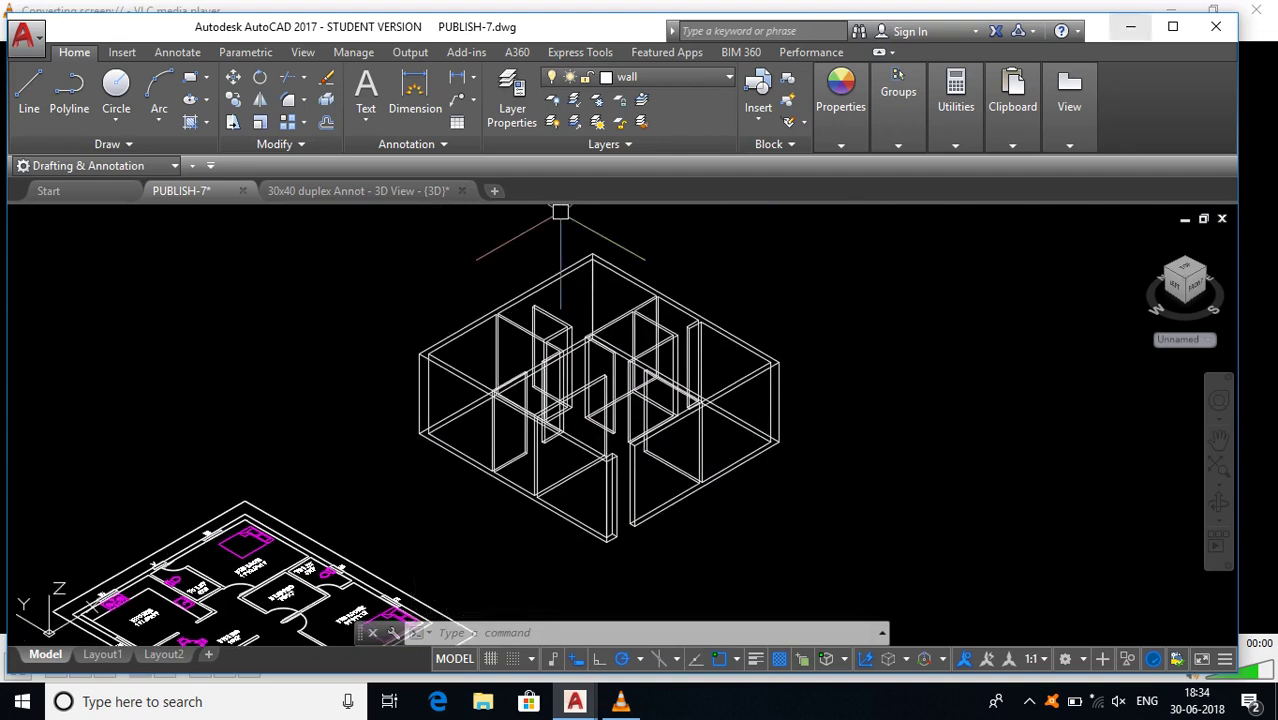
left_click(1173, 26)
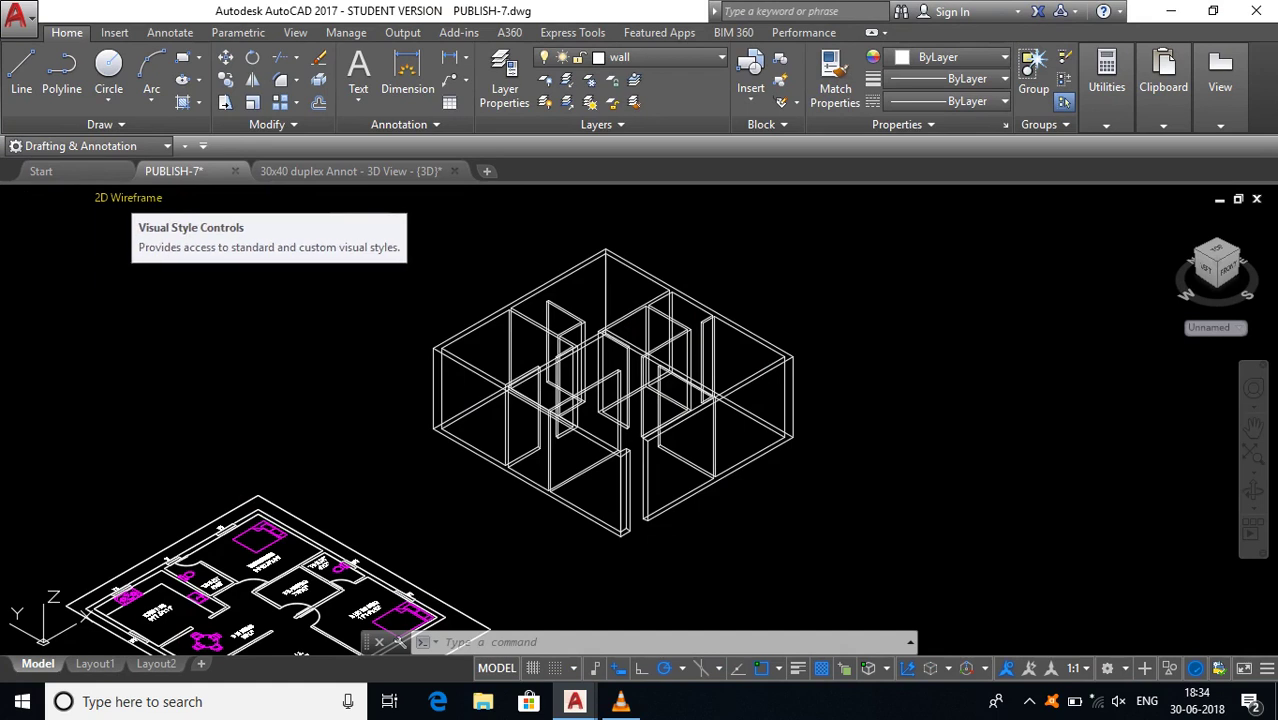
left_click(128, 197)
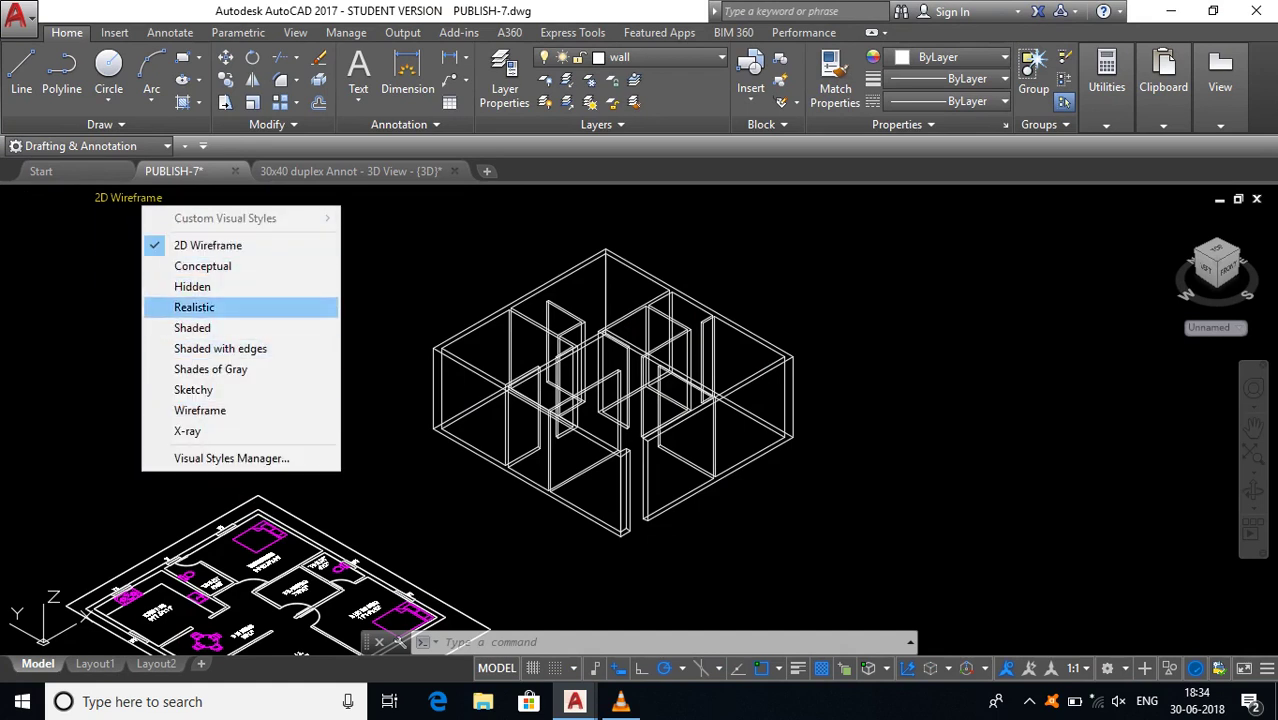
left_click(194, 307)
scroll(790, 400, "up", 3)
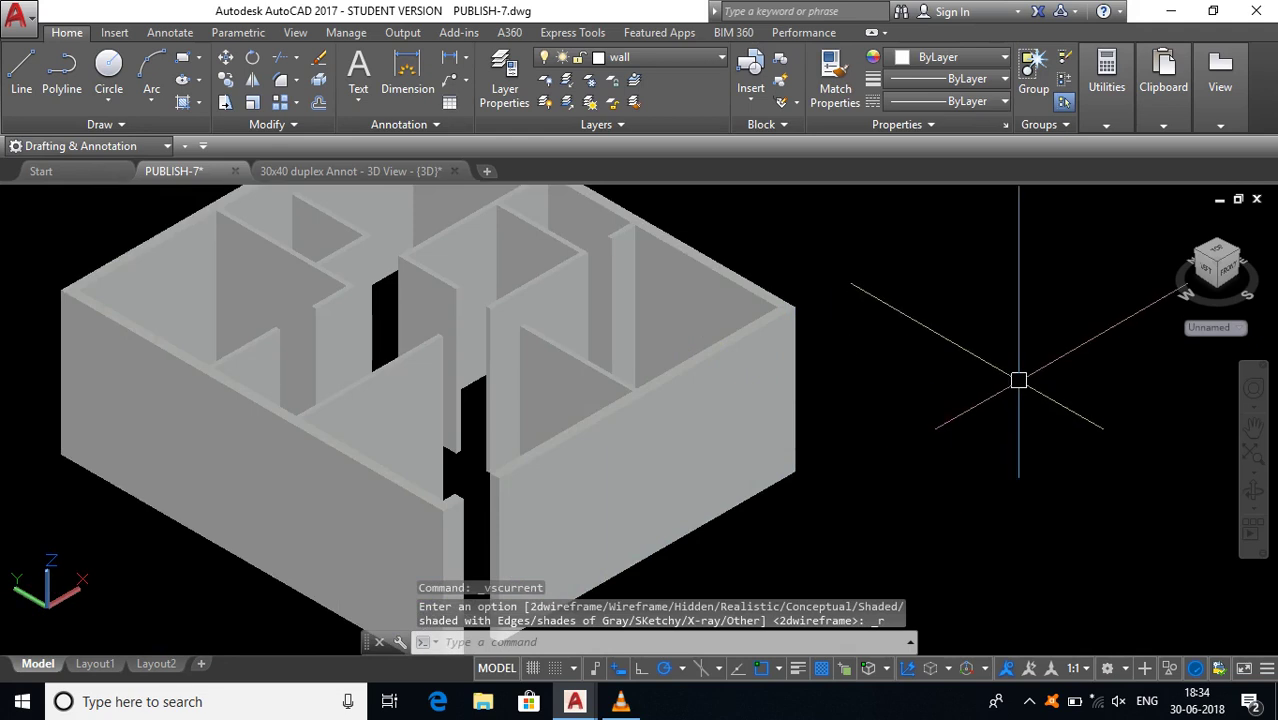
Step: Draw an upright window rectangle on the outer face of the front wall, close to the main door opening
middle_click_drag(962, 372, 1058, 321, "shift")
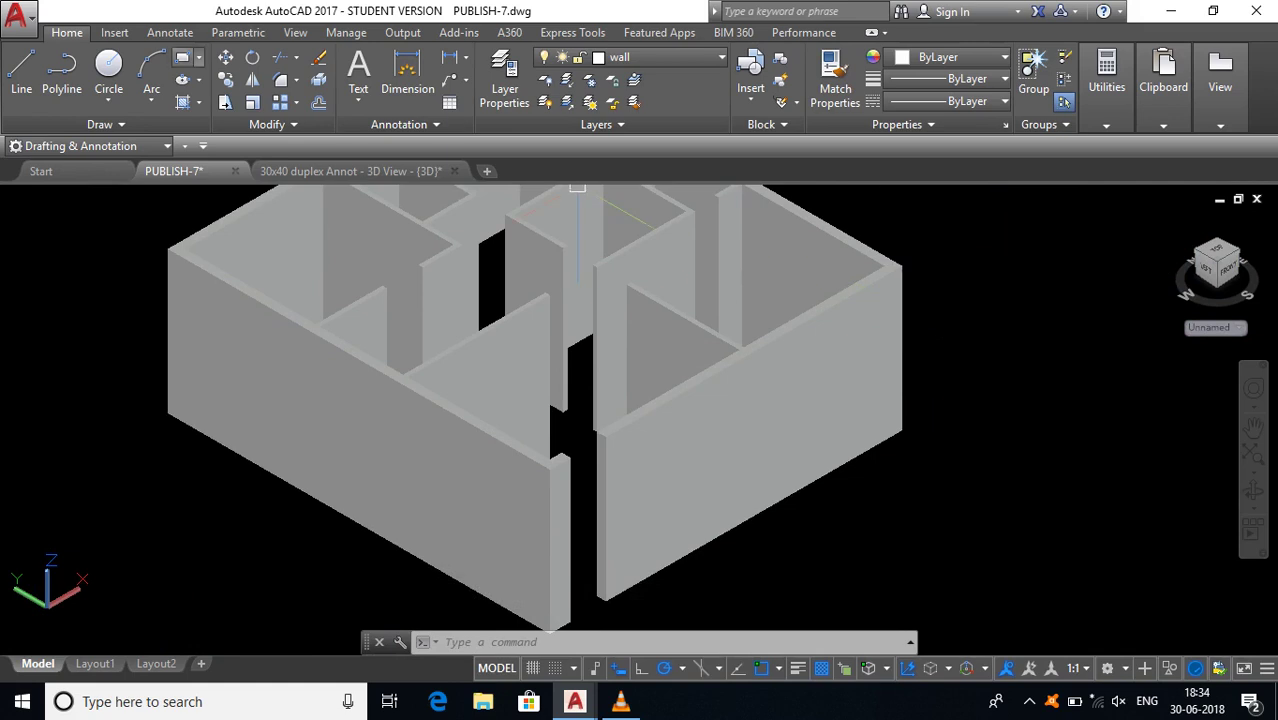
left_click(182, 57)
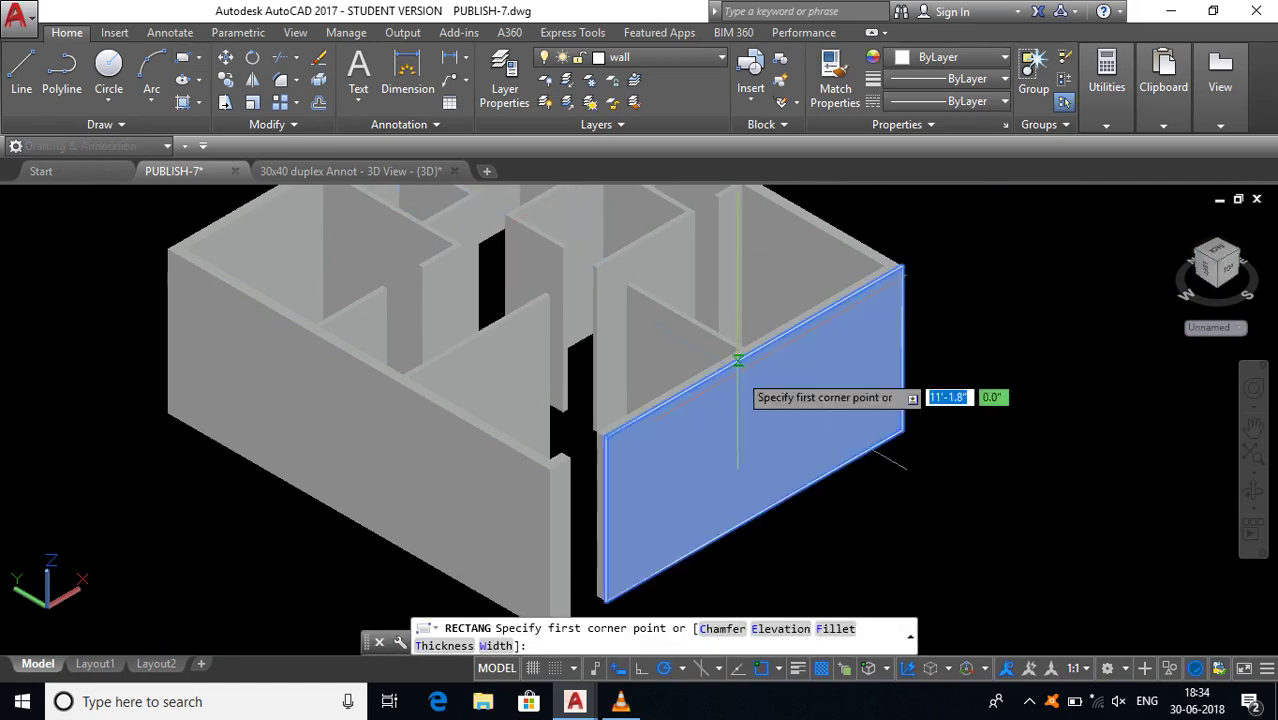
left_click(710, 425)
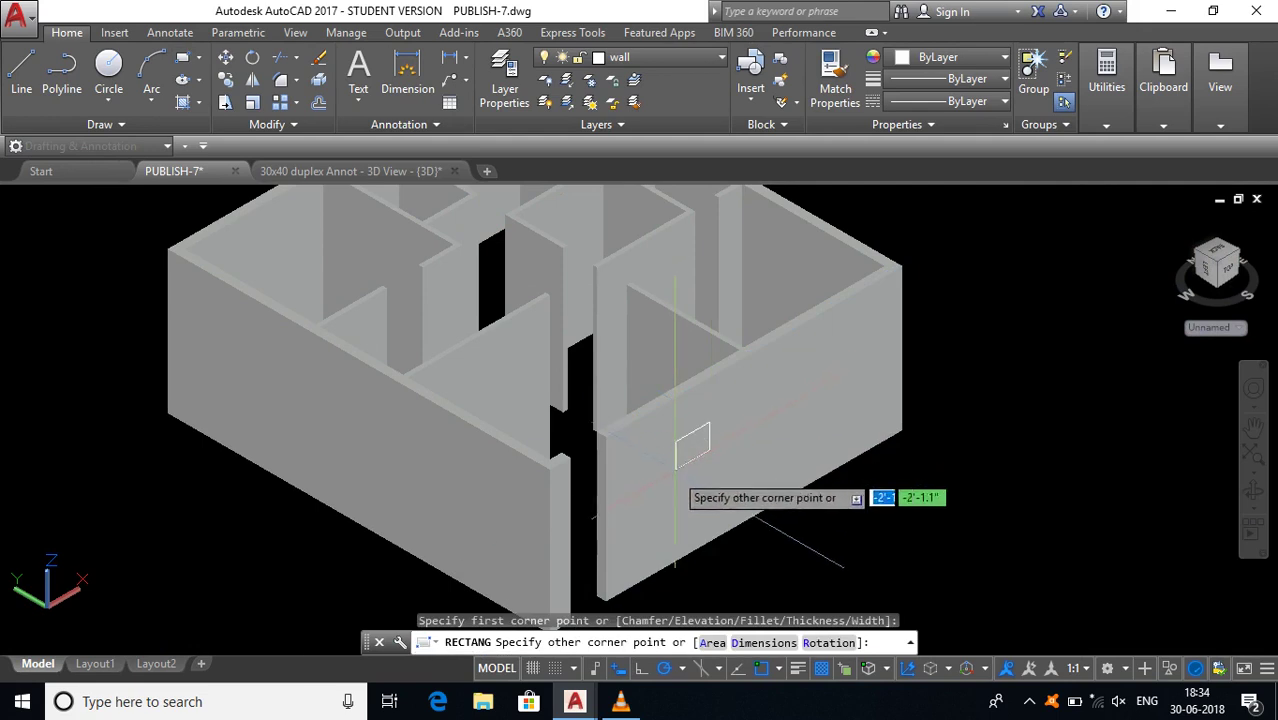
left_click(651, 522)
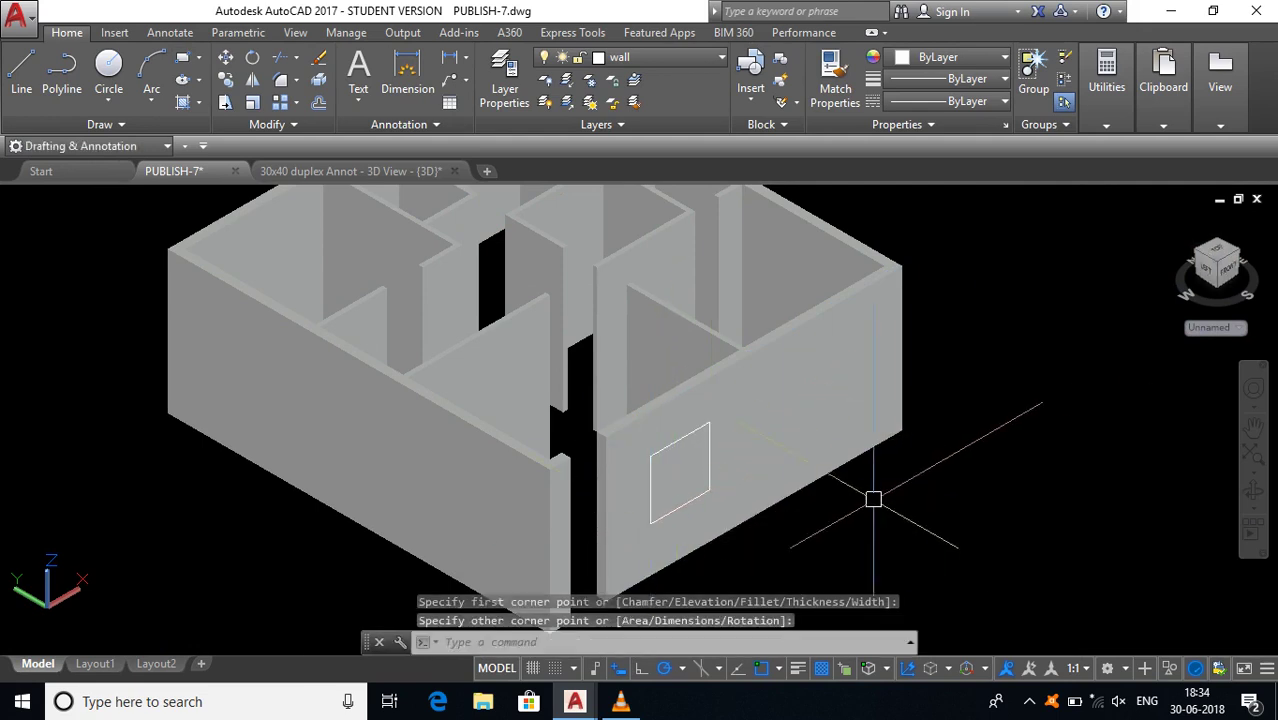
middle_click_drag(870, 500, 904, 479)
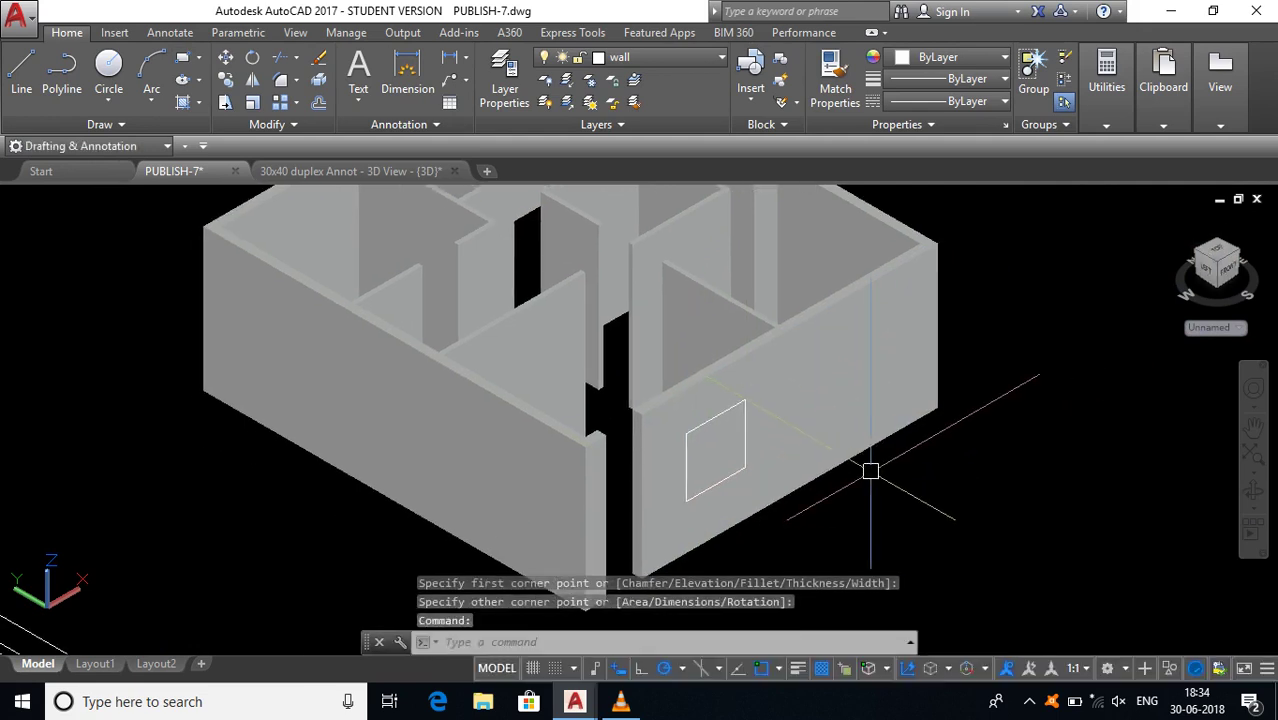
key("Escape")
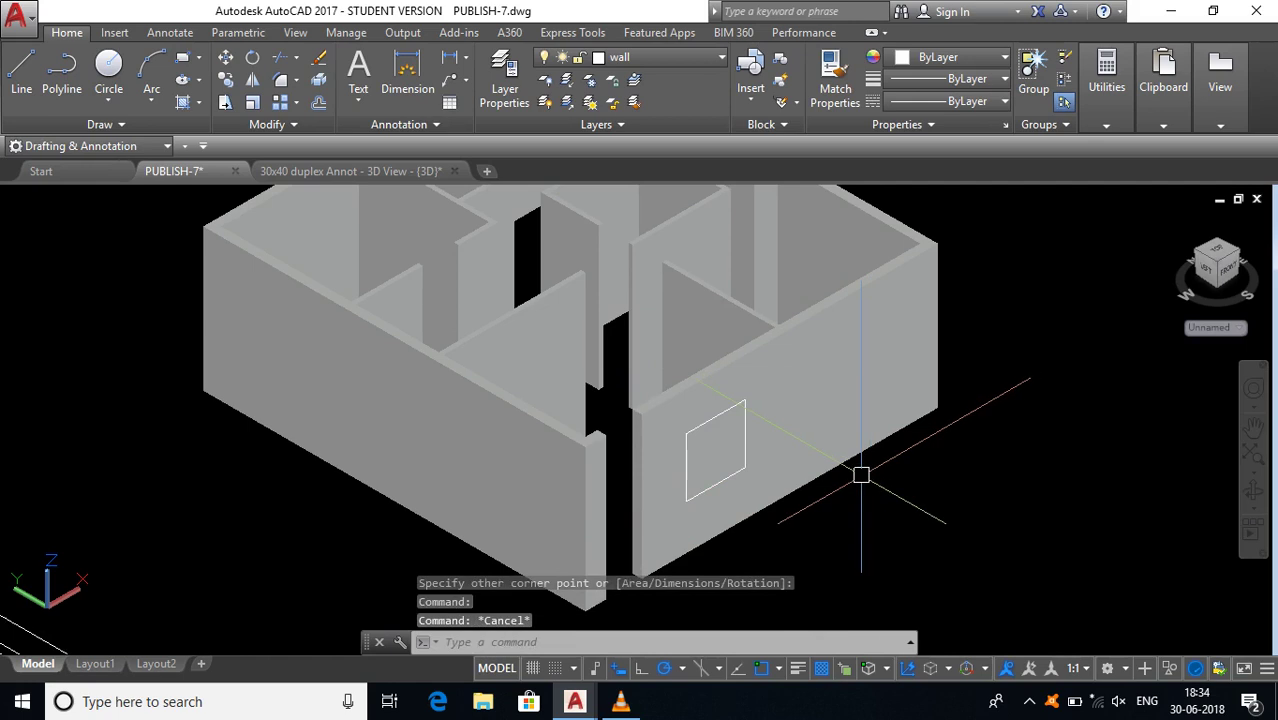
Step: Cut the window opening through the front wall by press-pulling the window rectangle 9" inward
type("PRE")
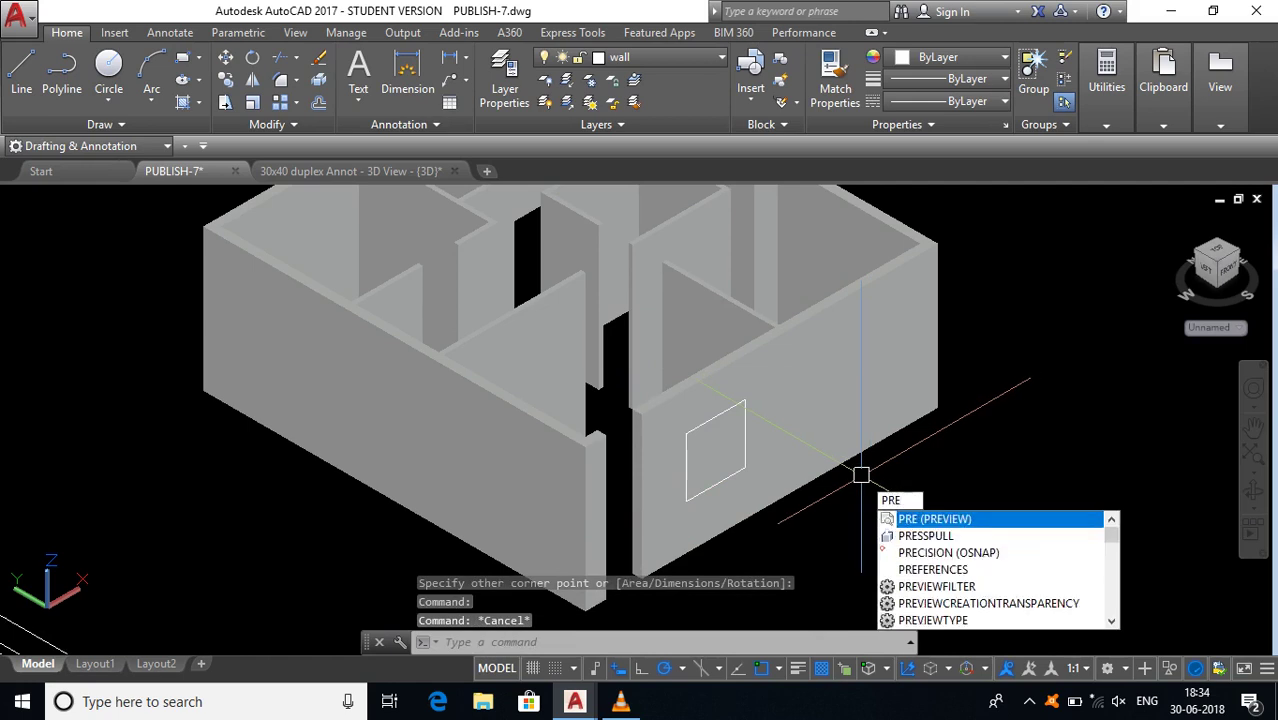
type("ss")
key("Return")
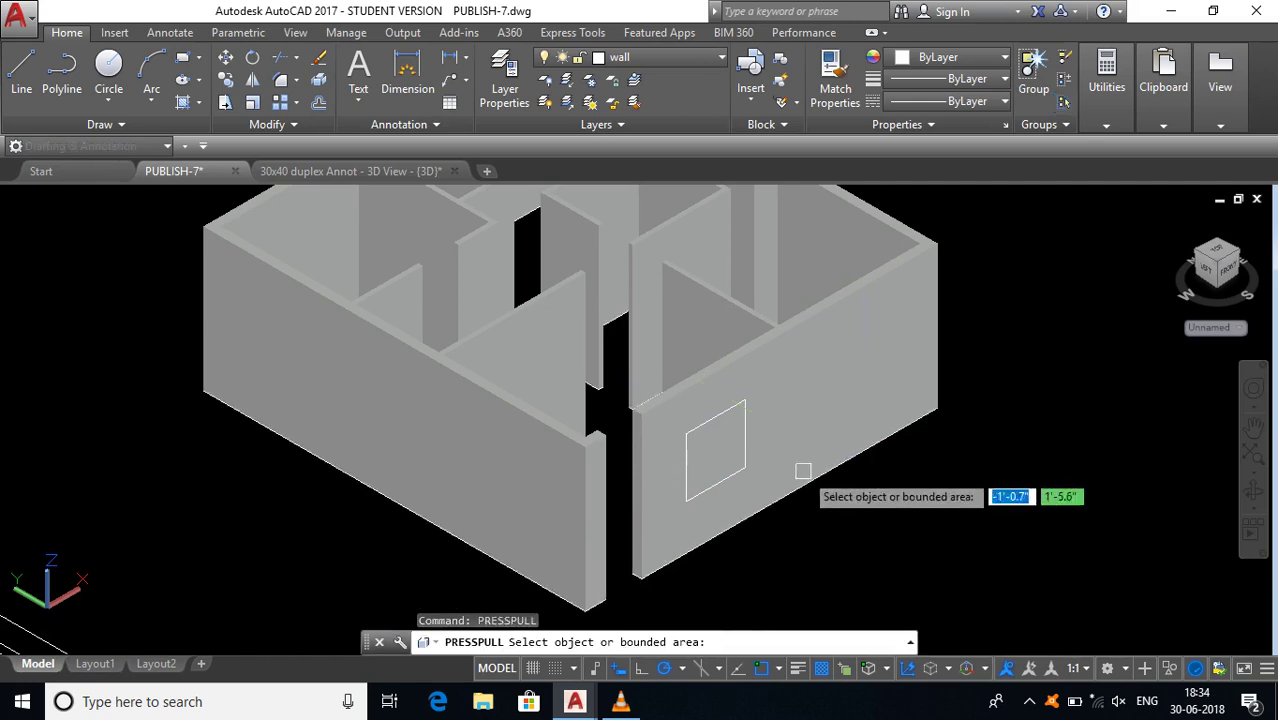
left_click(720, 460)
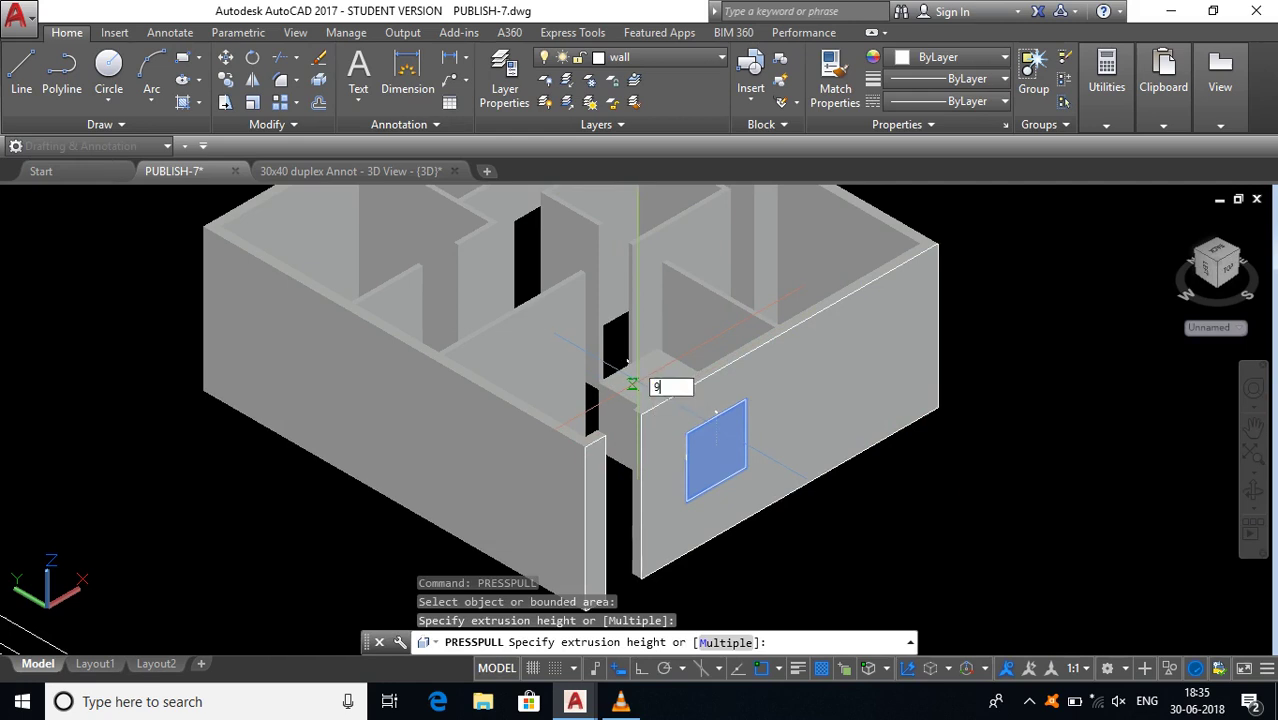
key("Return")
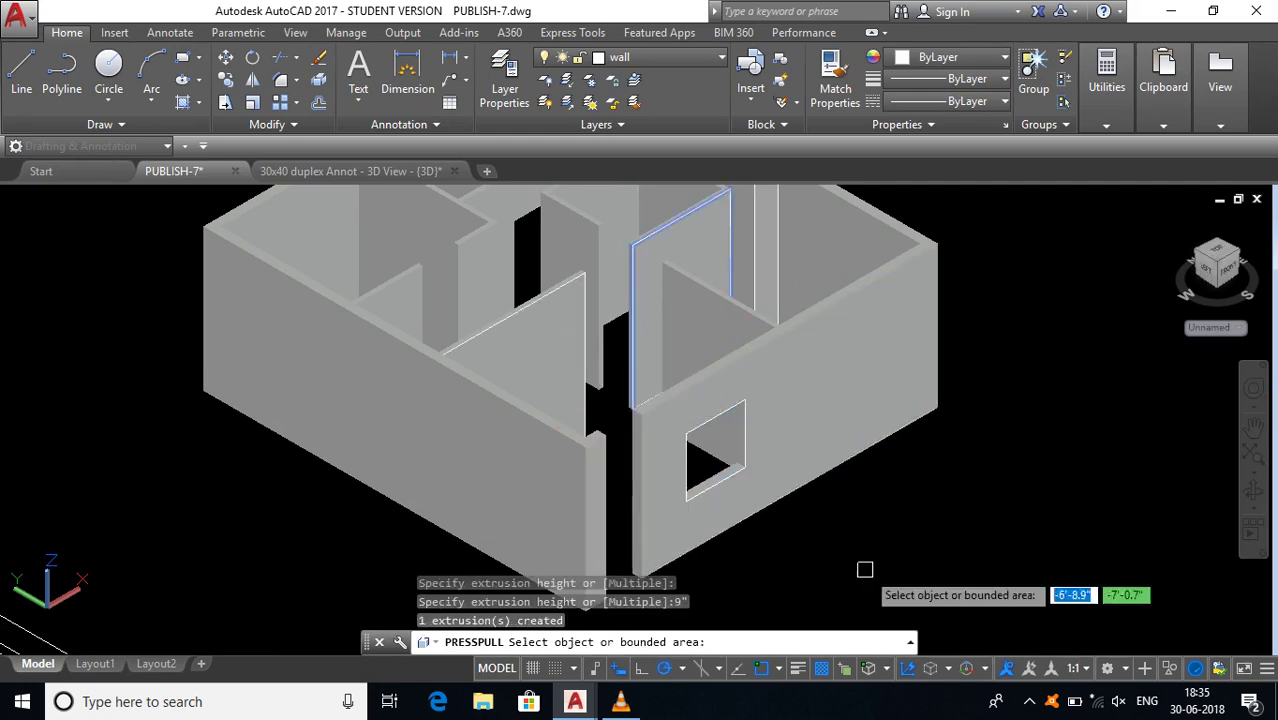
key("Return")
key("ctrl+a")
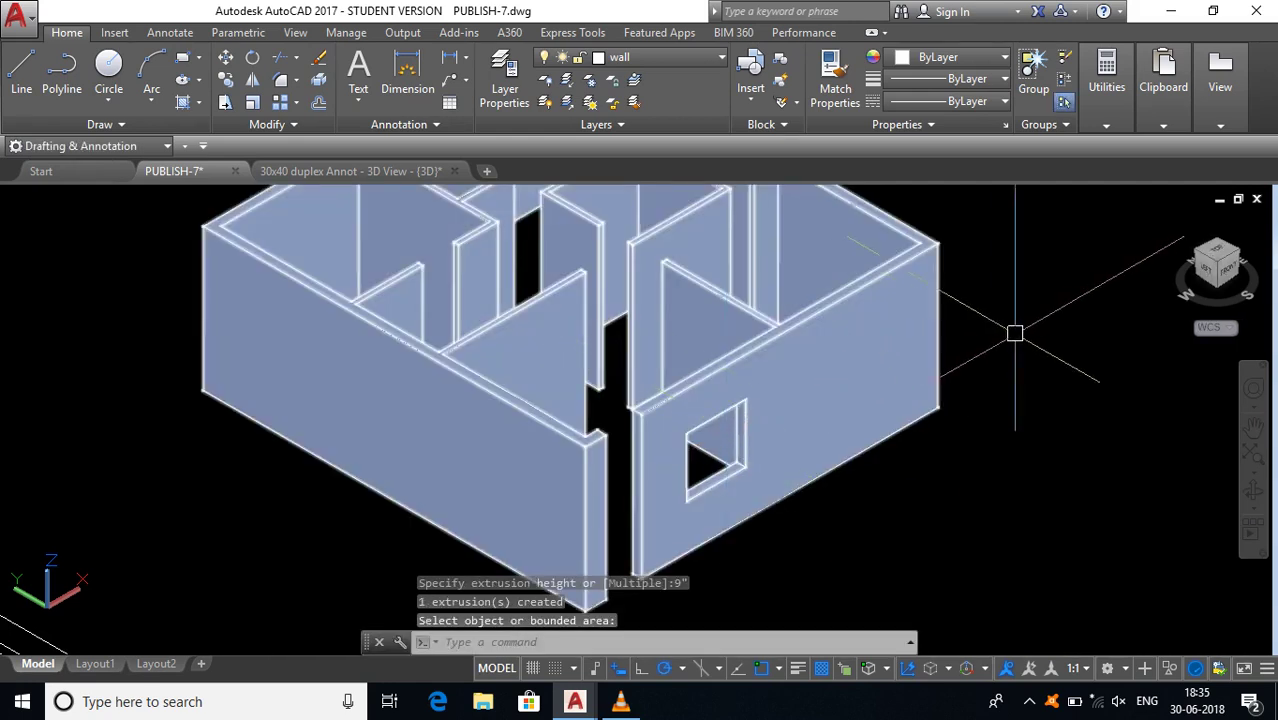
key("Escape")
Step: Draw a large ground rectangle around the extruded house, leaving a wide margin on all sides
scroll(1015, 333, "down", 3)
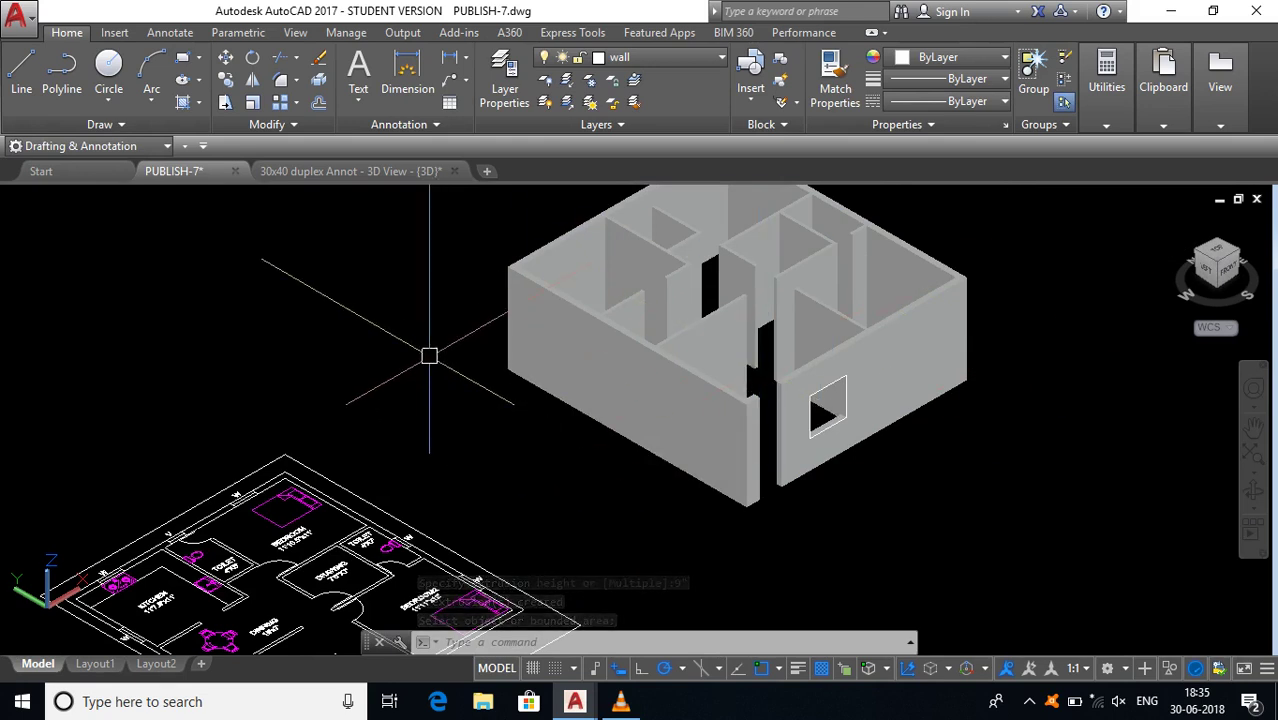
scroll(456, 408, "down", 5)
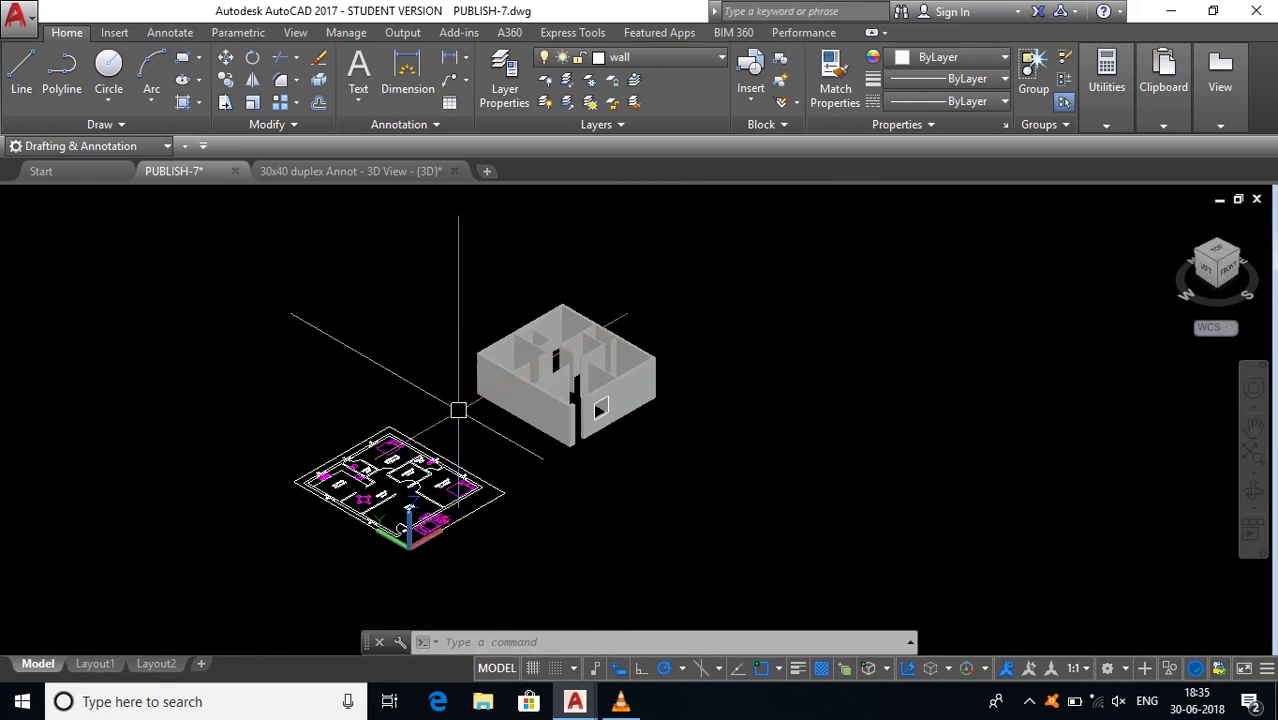
scroll(478, 283, "up", 2)
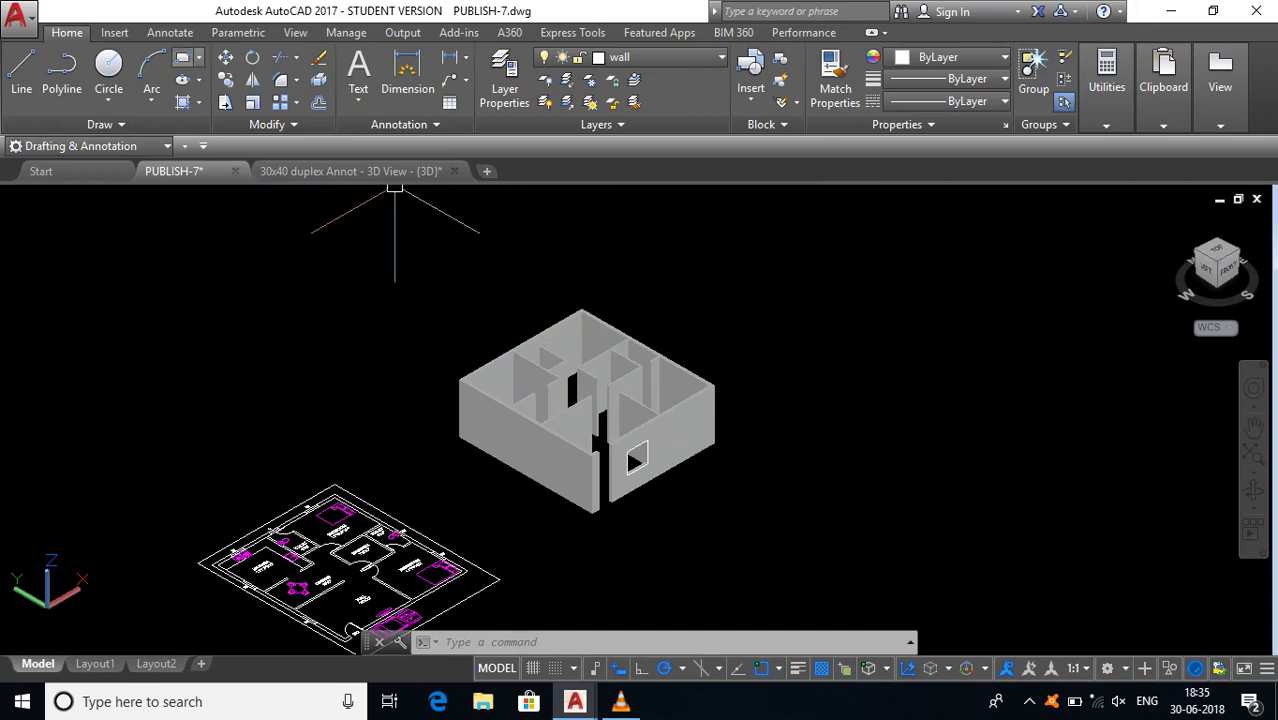
left_click(182, 57)
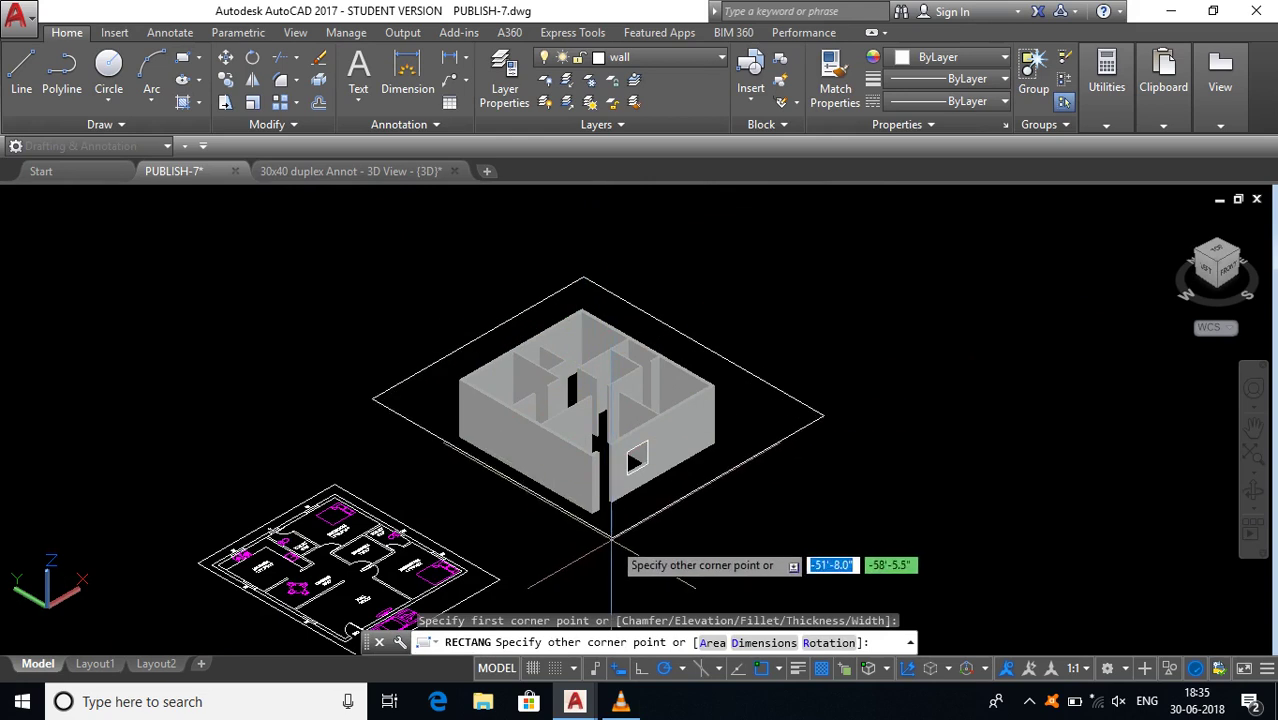
left_click(600, 581)
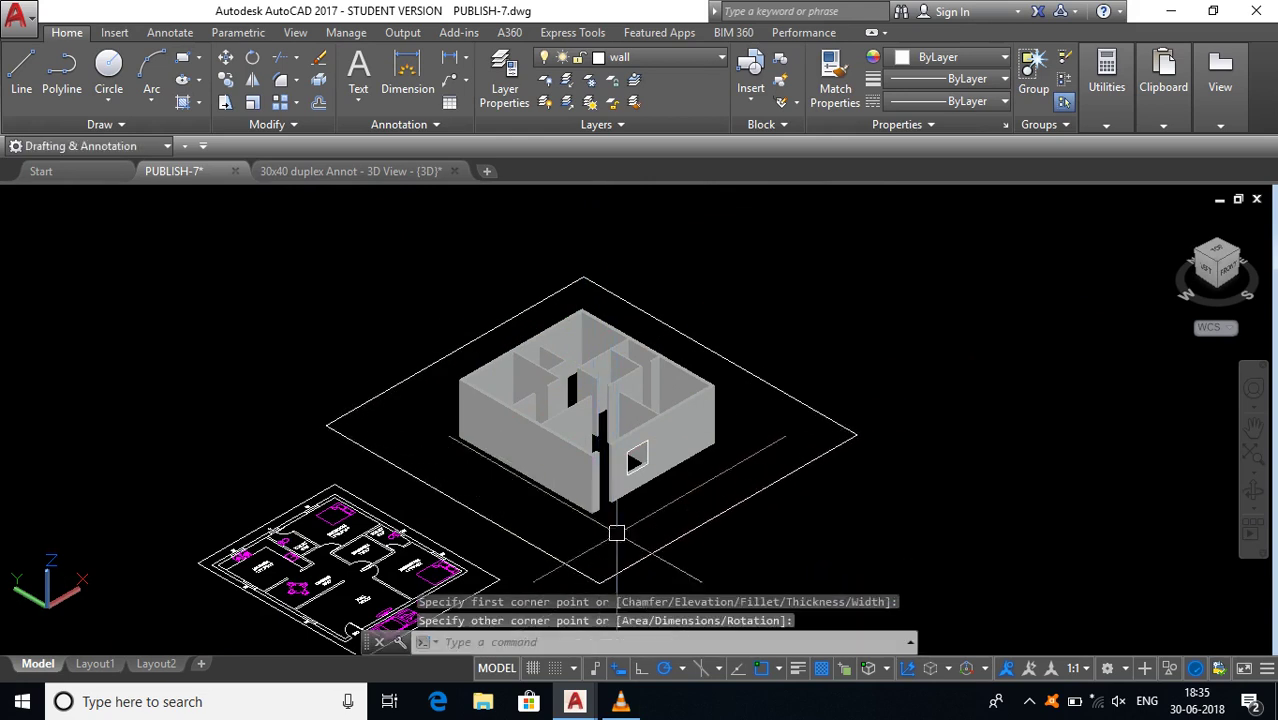
Step: Convert the ground rectangle around the house into a region
type("reg")
key("Return")
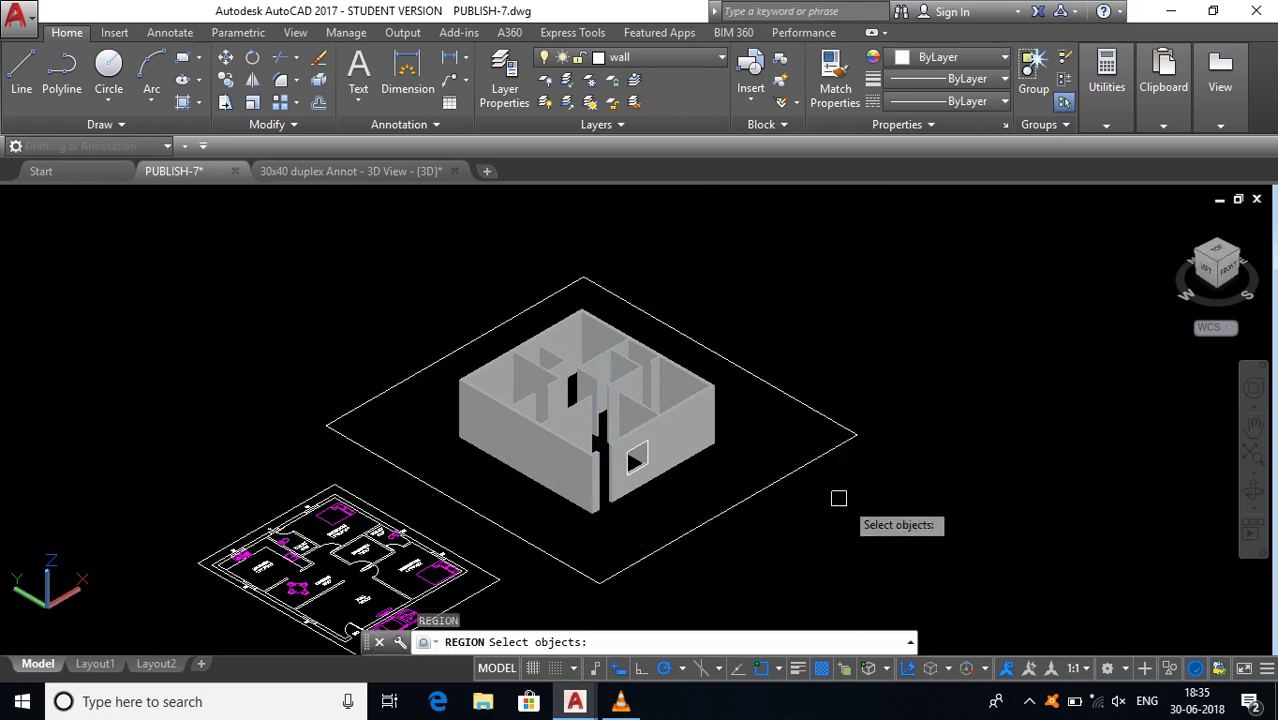
left_click(806, 463)
key("Return")
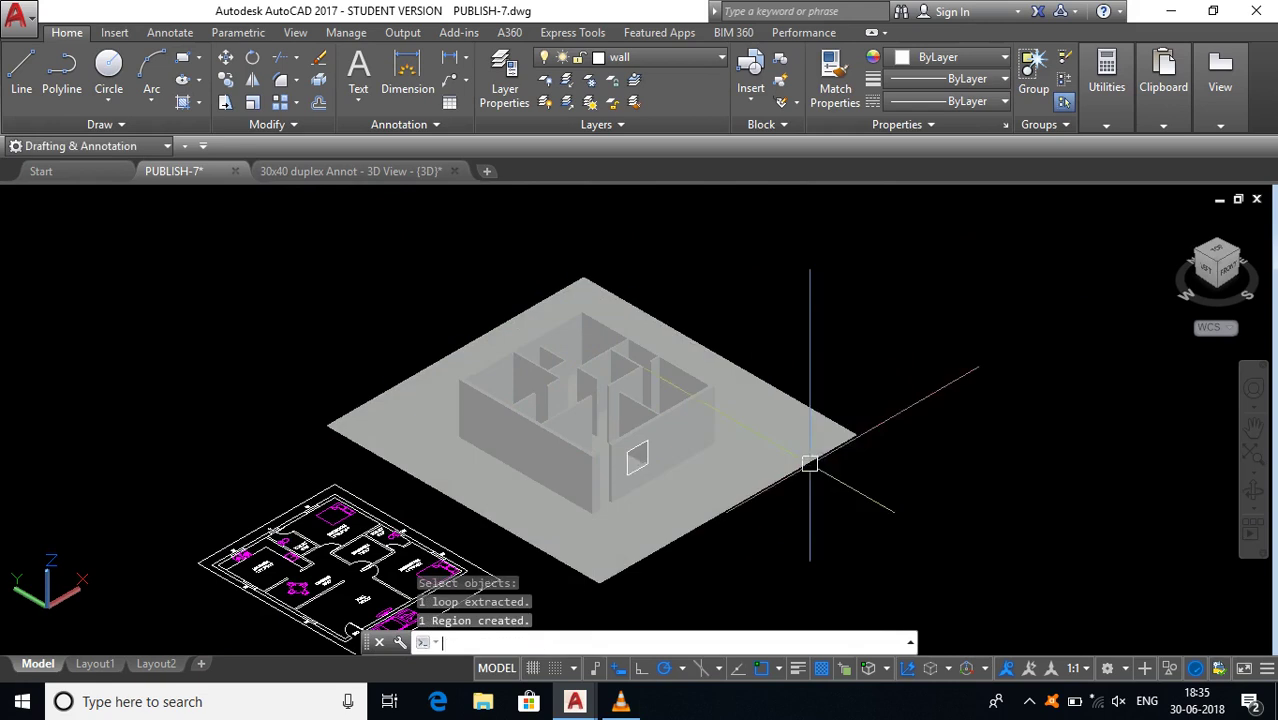
Step: Open the Materials Editor and assign the Coarse Polished - White marble from the library's Stone category to the walls
scroll(789, 482, "up", 5)
scroll(789, 482, "down", 5)
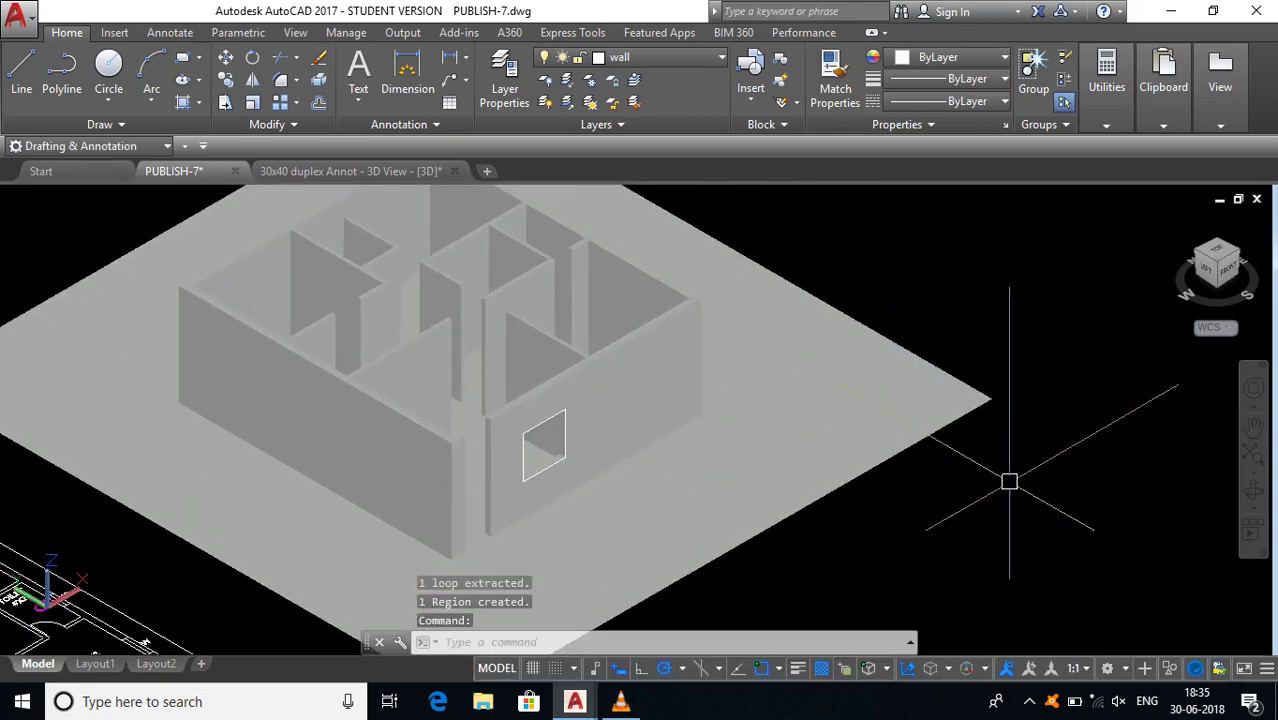
scroll(1016, 480, "down", 3)
middle_click_drag(956, 528, 897, 530)
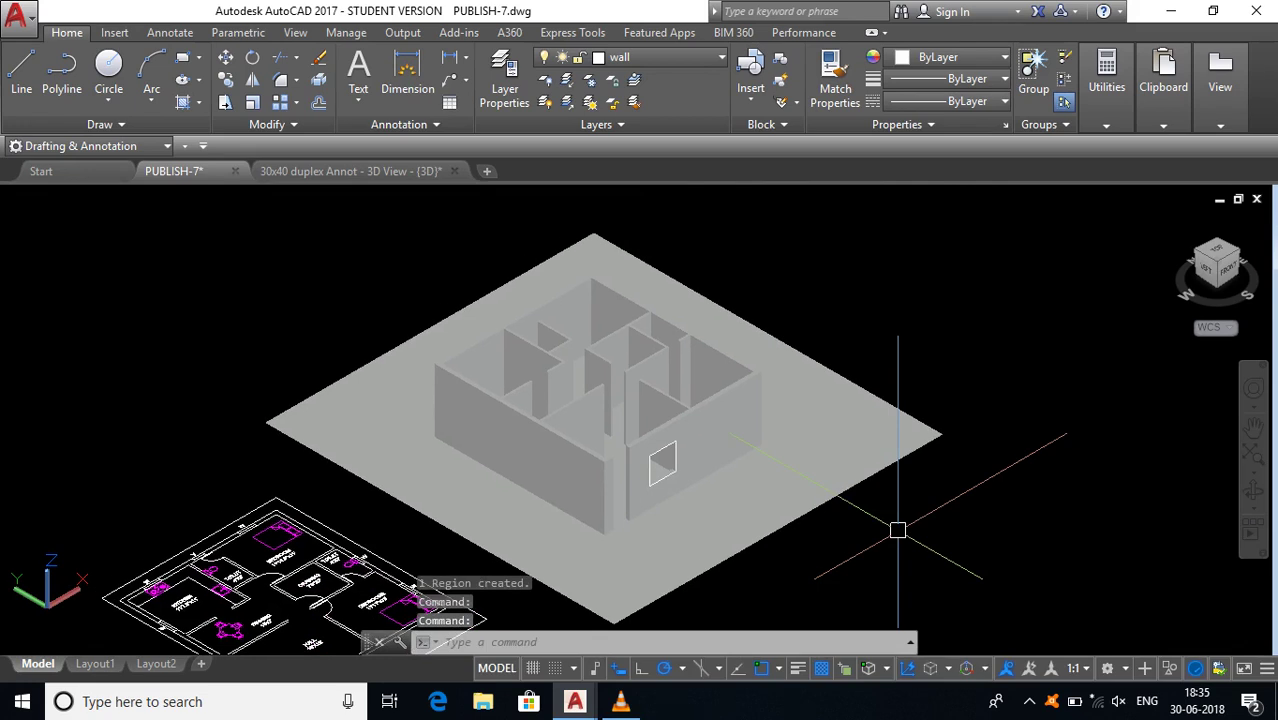
type("MATEd")
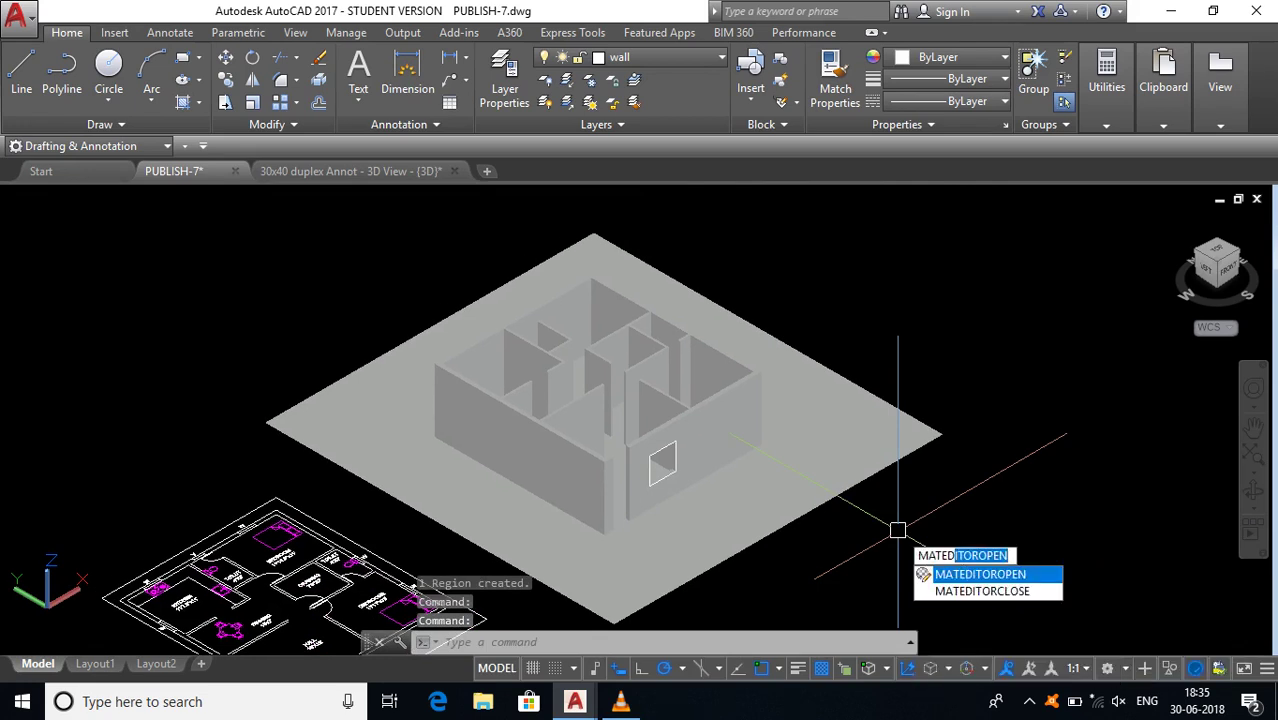
key("Return")
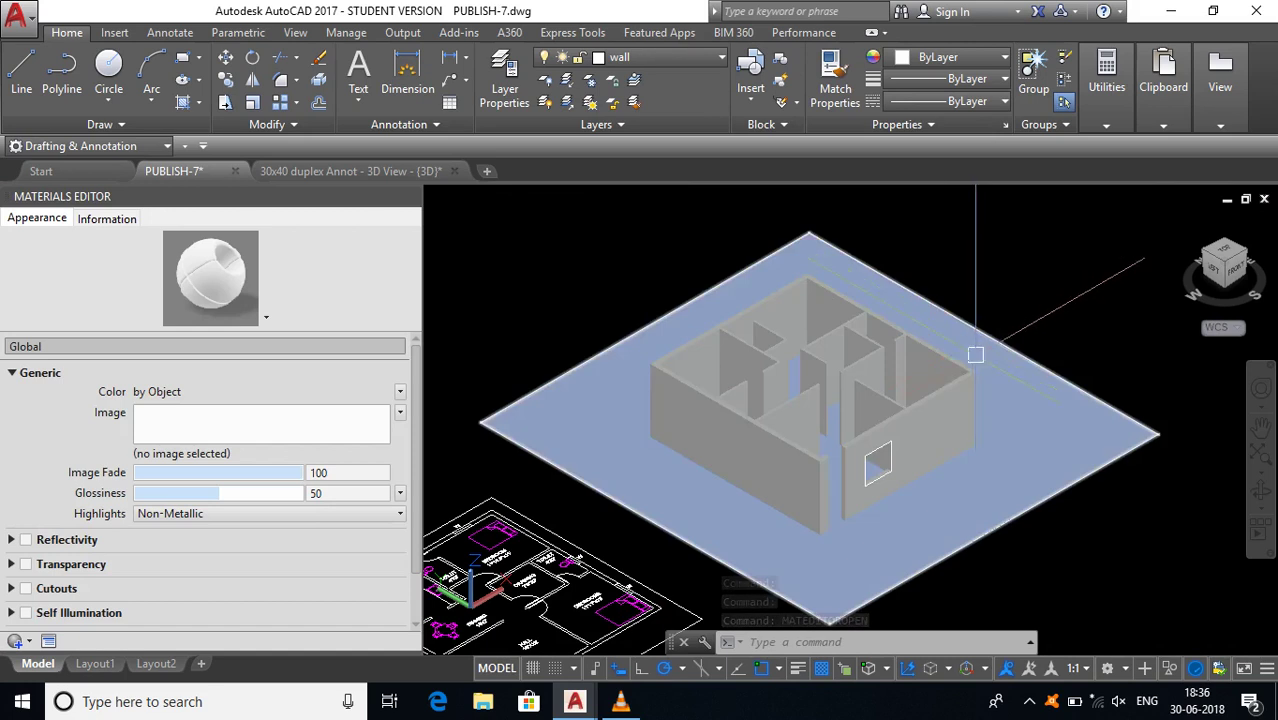
left_click(937, 395)
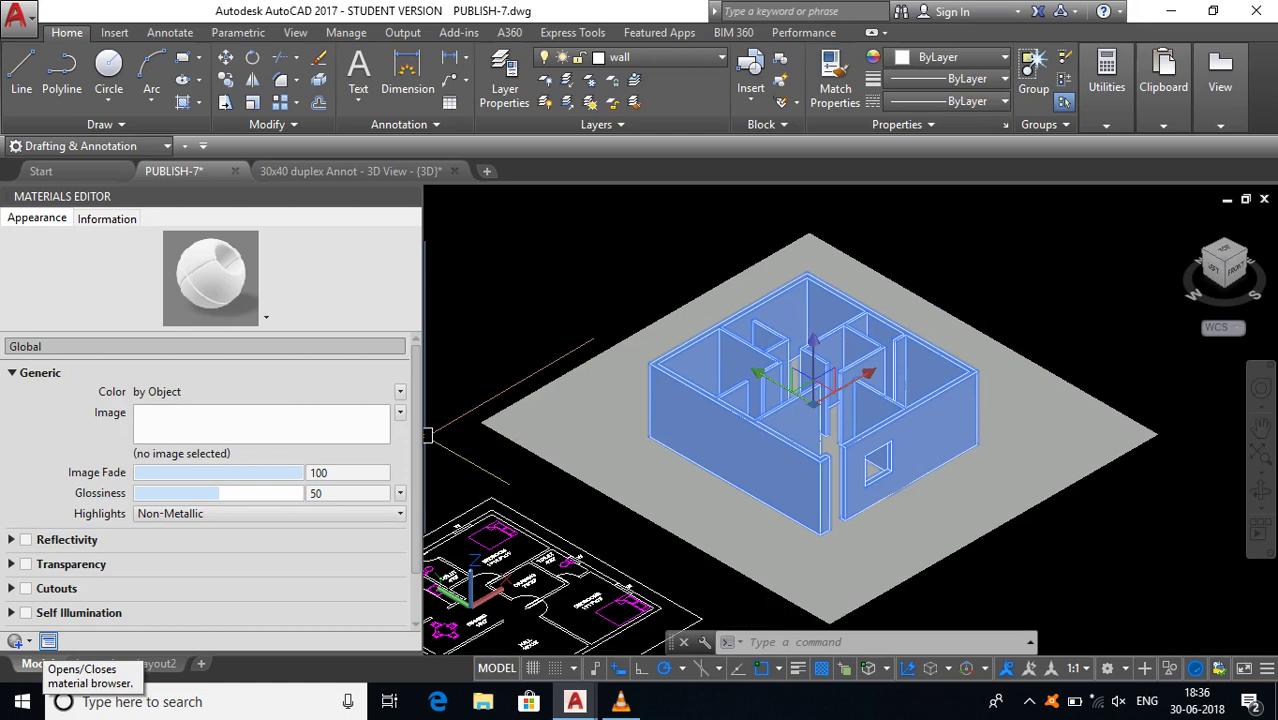
left_click(48, 642)
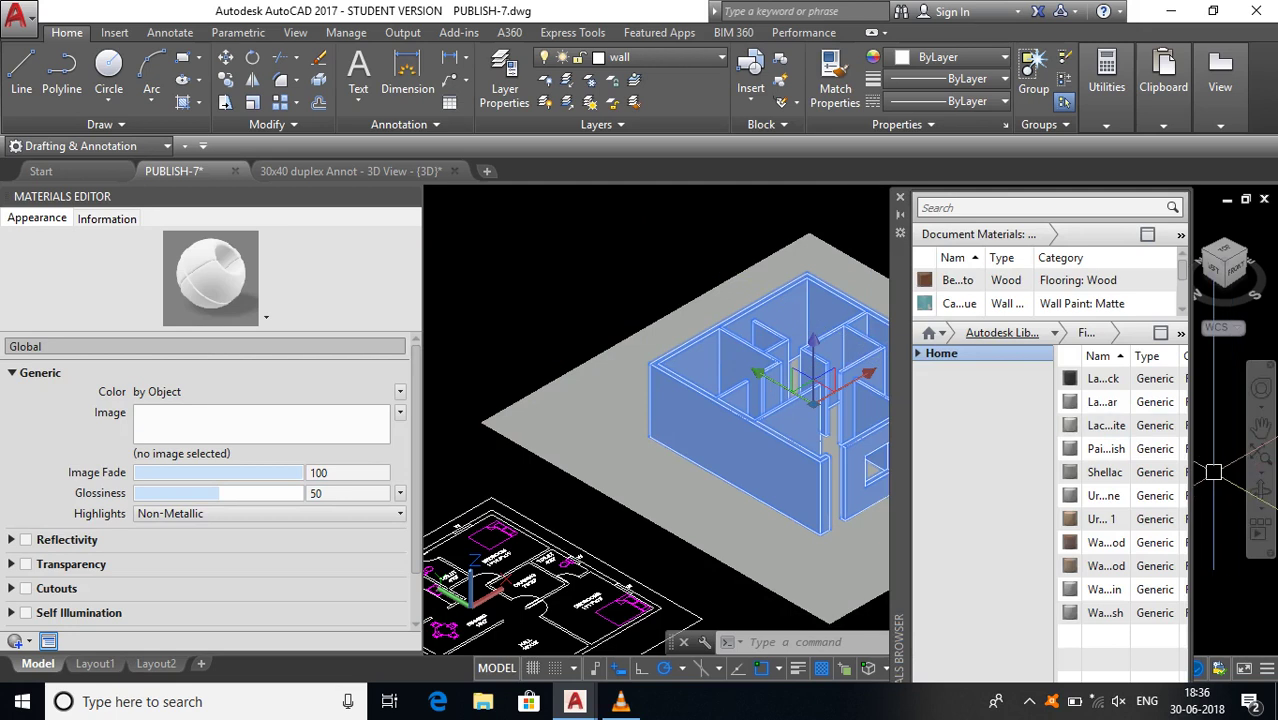
left_click(1054, 332)
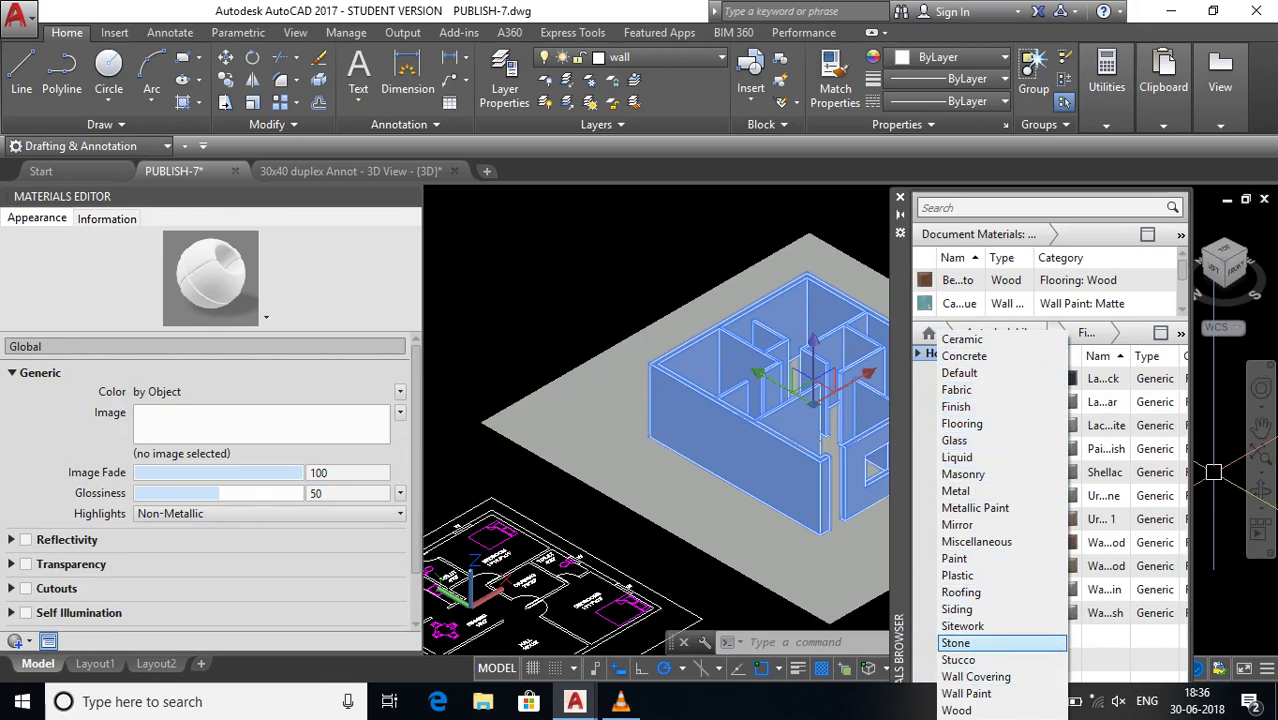
left_click(1001, 642)
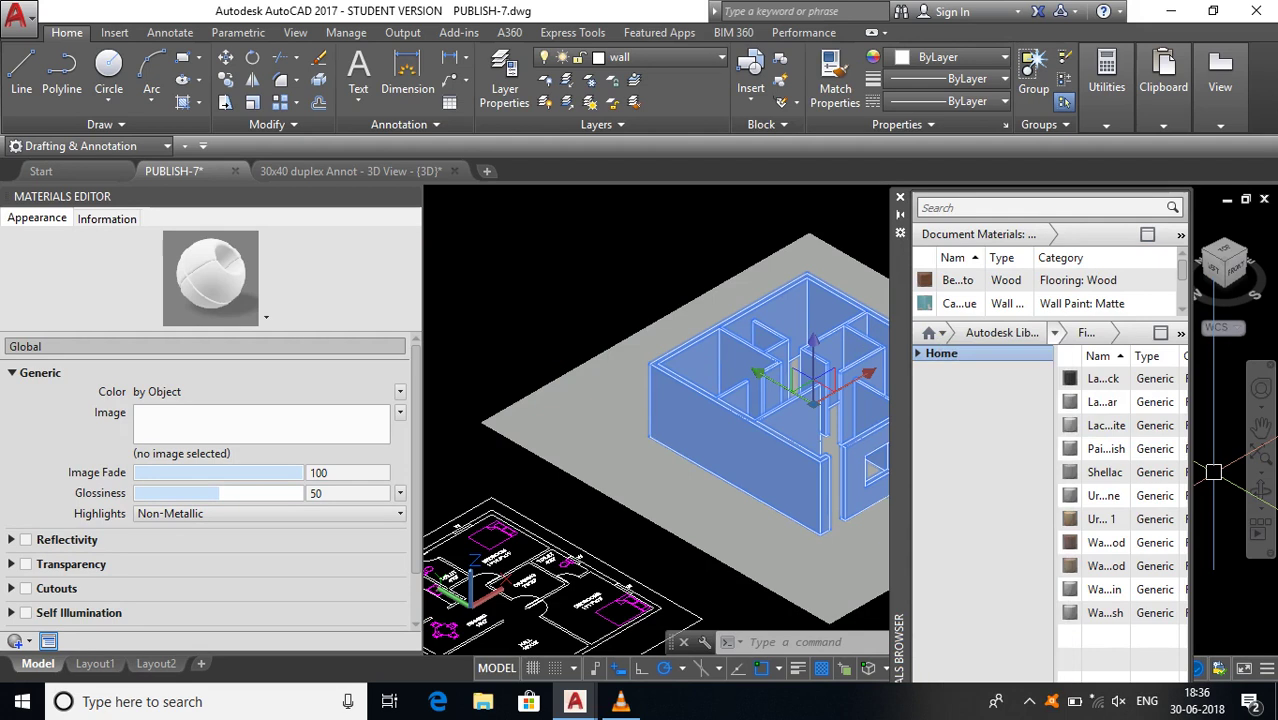
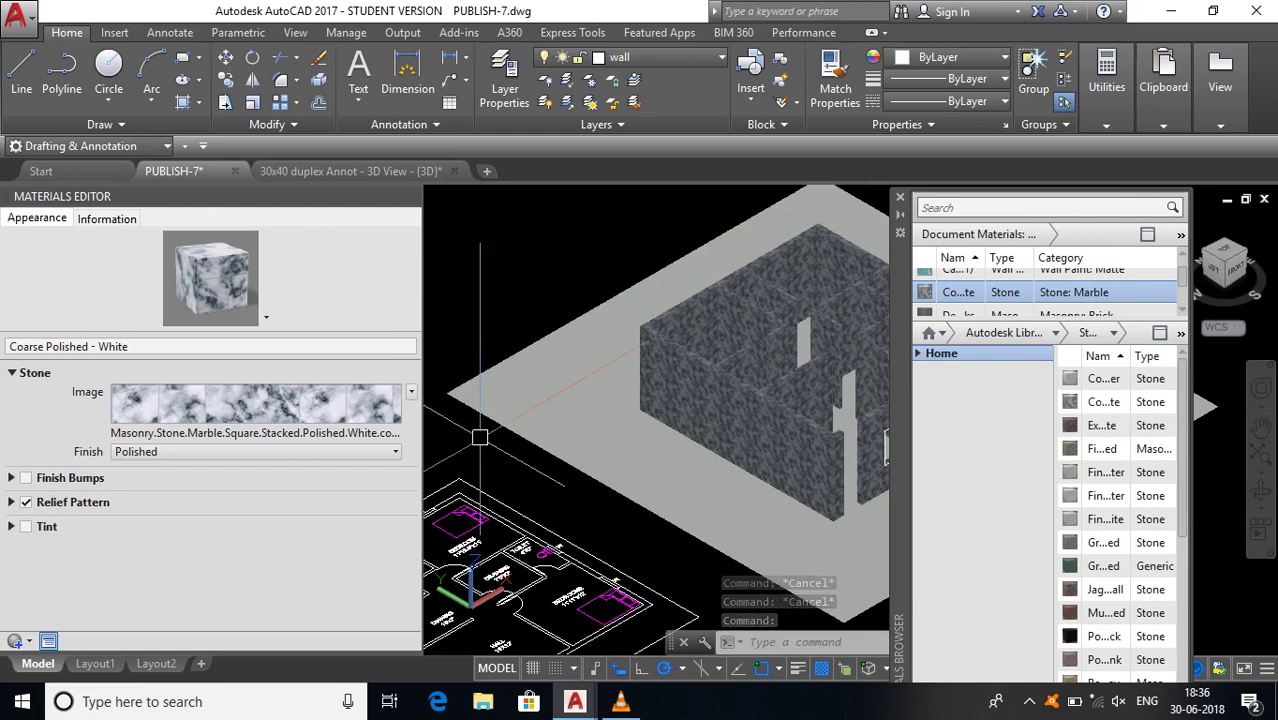
Step: Assign the Birch - Solid Stained Dark Medium Gloss material from the library's Wood category to the ground region
left_click(466, 430)
left_click(444, 306)
left_click(444, 306)
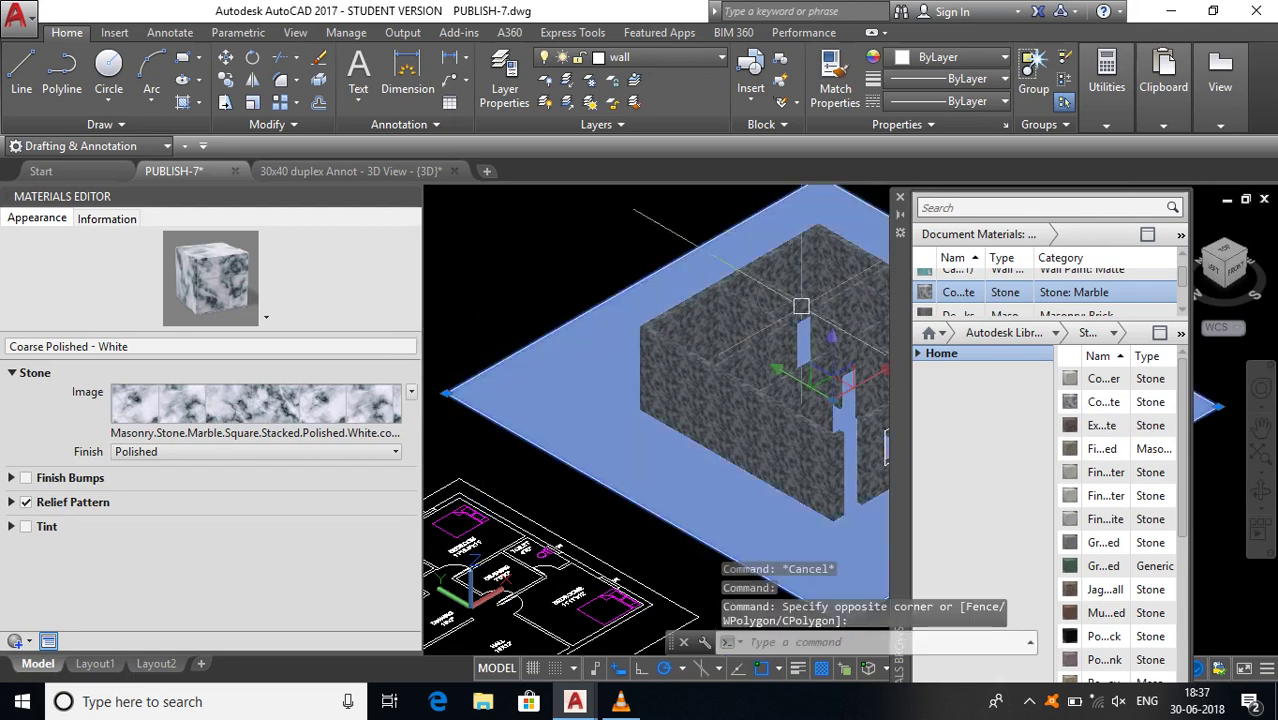
left_click(1113, 332)
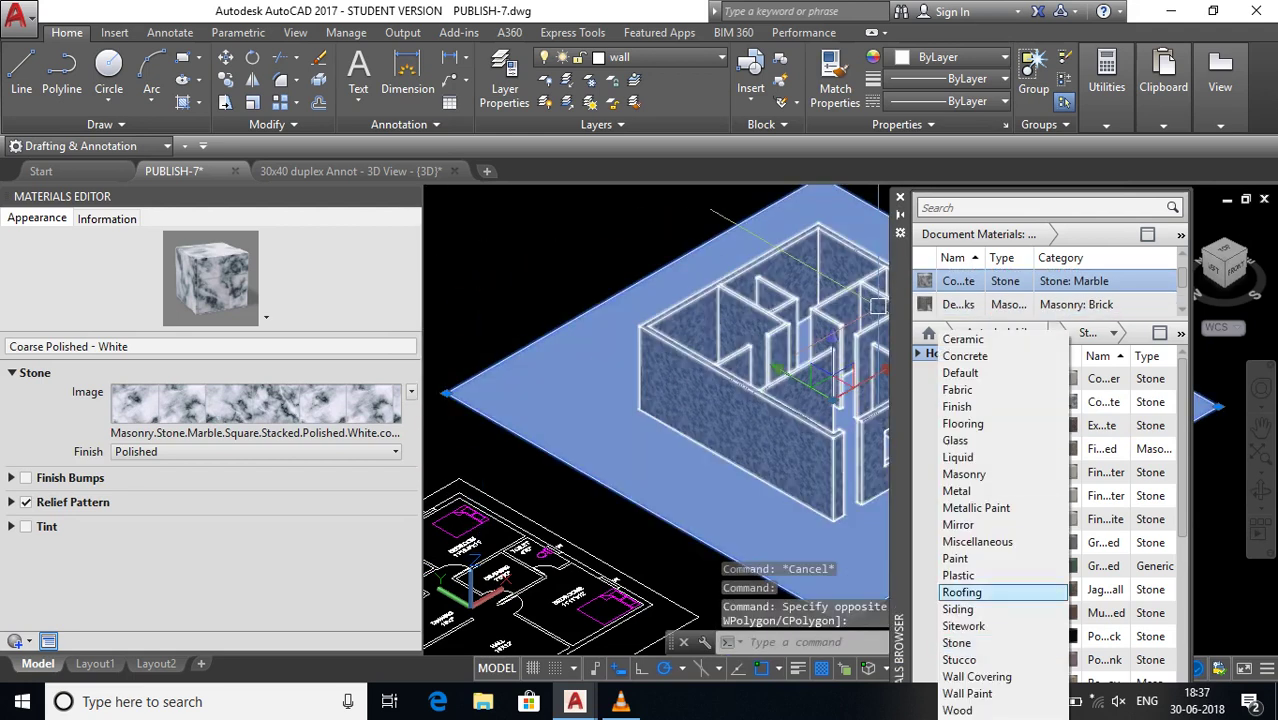
left_click(957, 710)
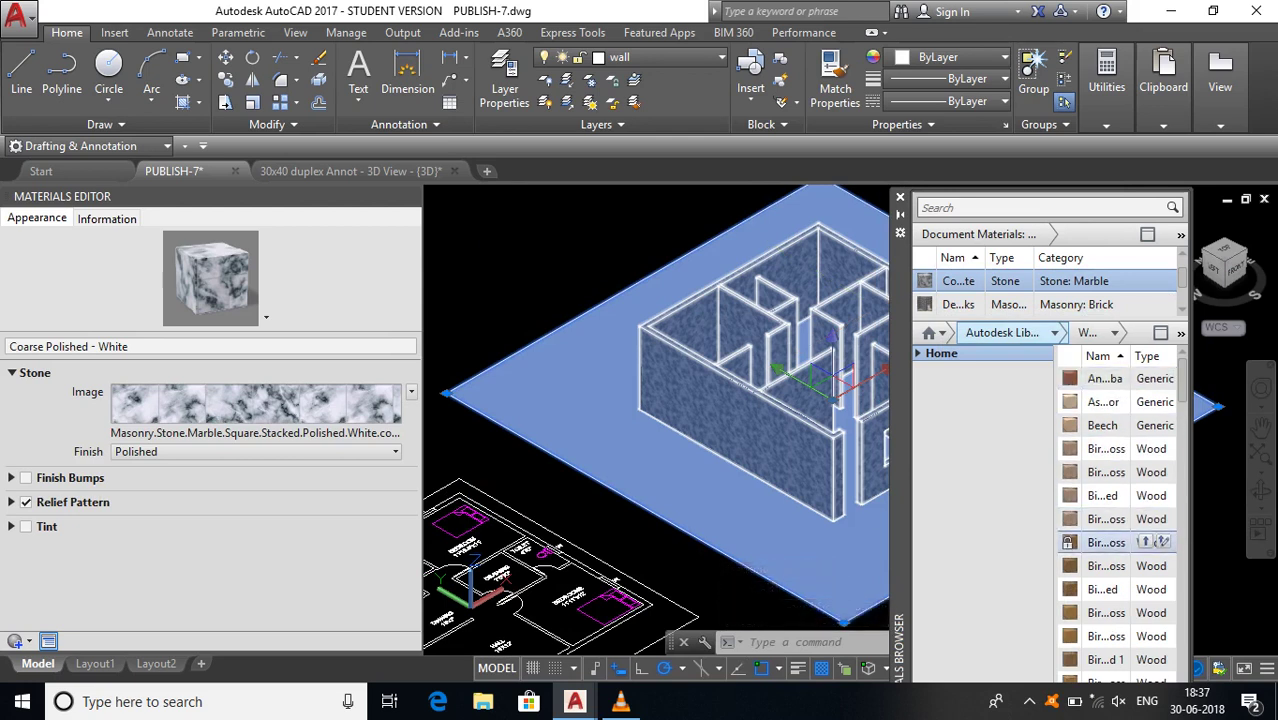
left_click(1146, 542)
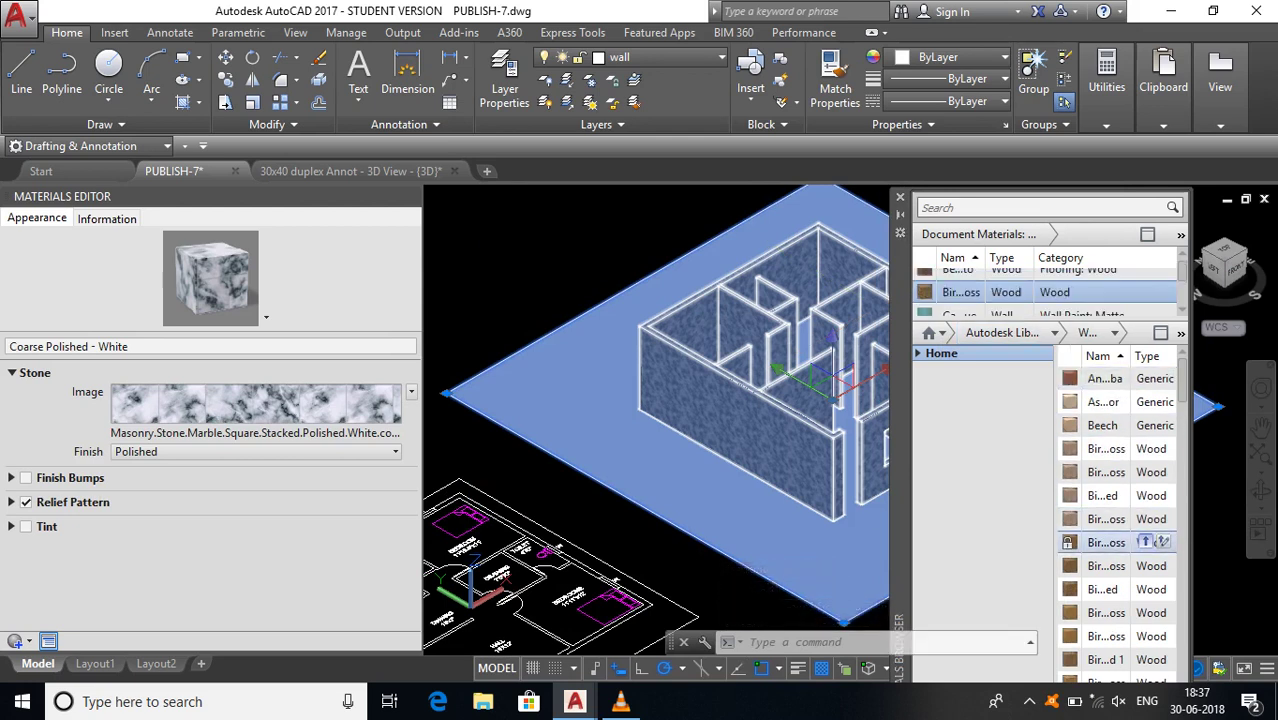
key("Escape")
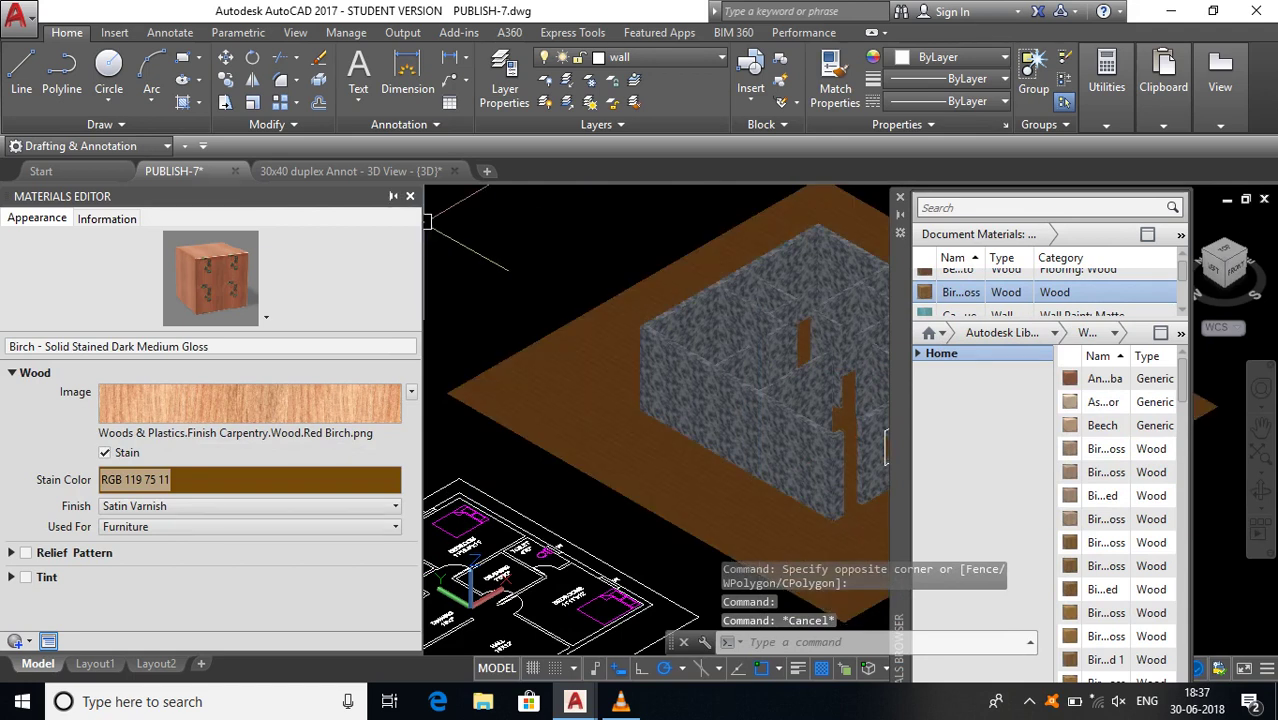
Step: Close the Materials Editor and the material browser, bringing the whole textured house into view
left_click(409, 196)
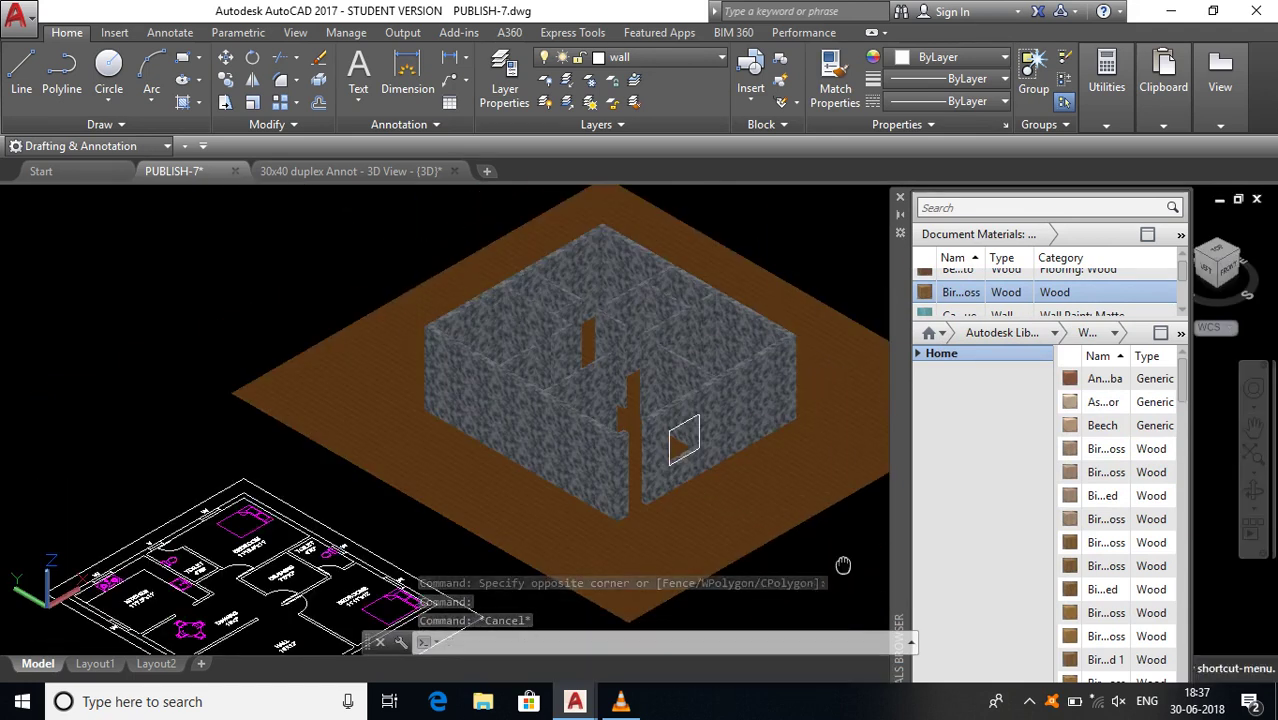
middle_click_drag(843, 565, 719, 538)
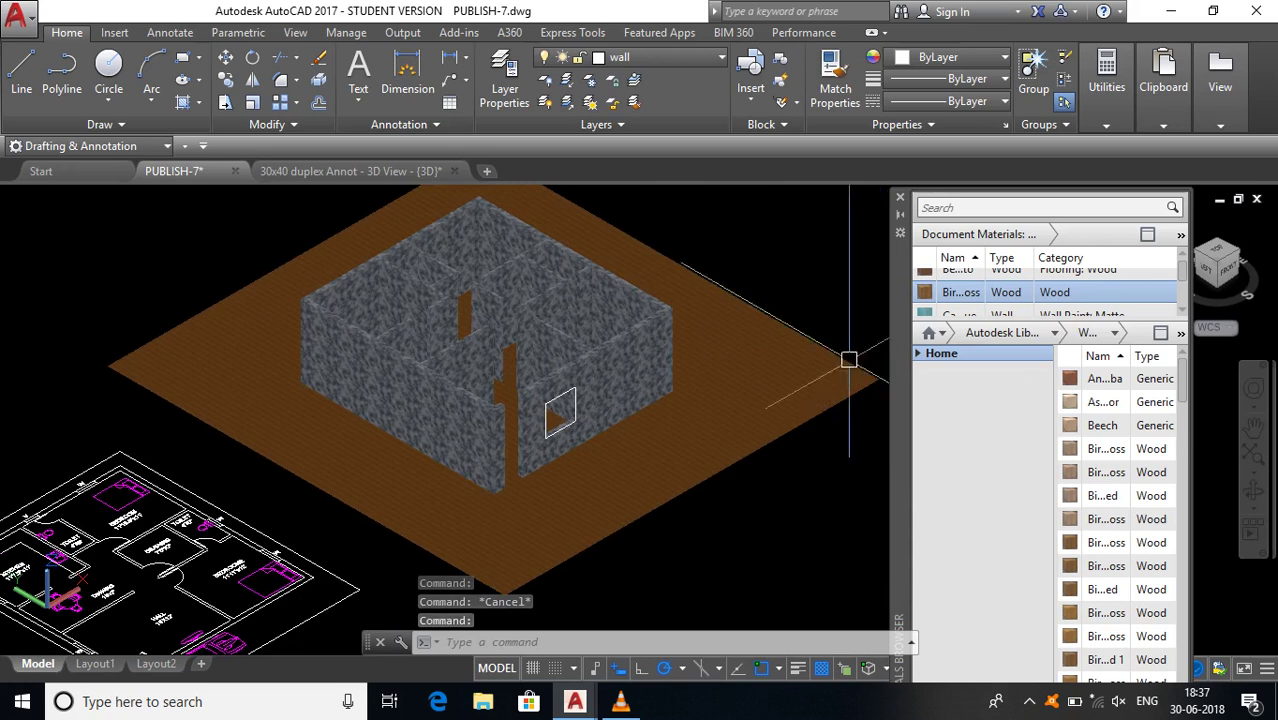
scroll(849, 359, "up", 5)
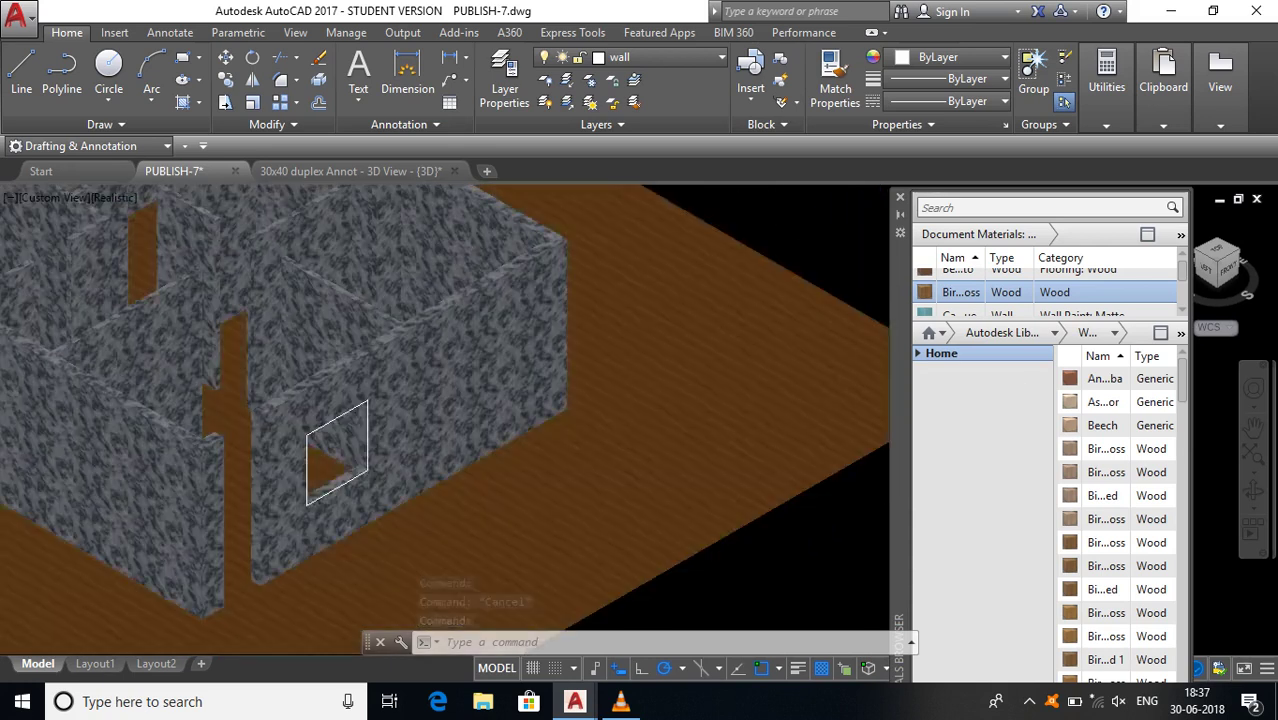
scroll(634, 327, "down", 5)
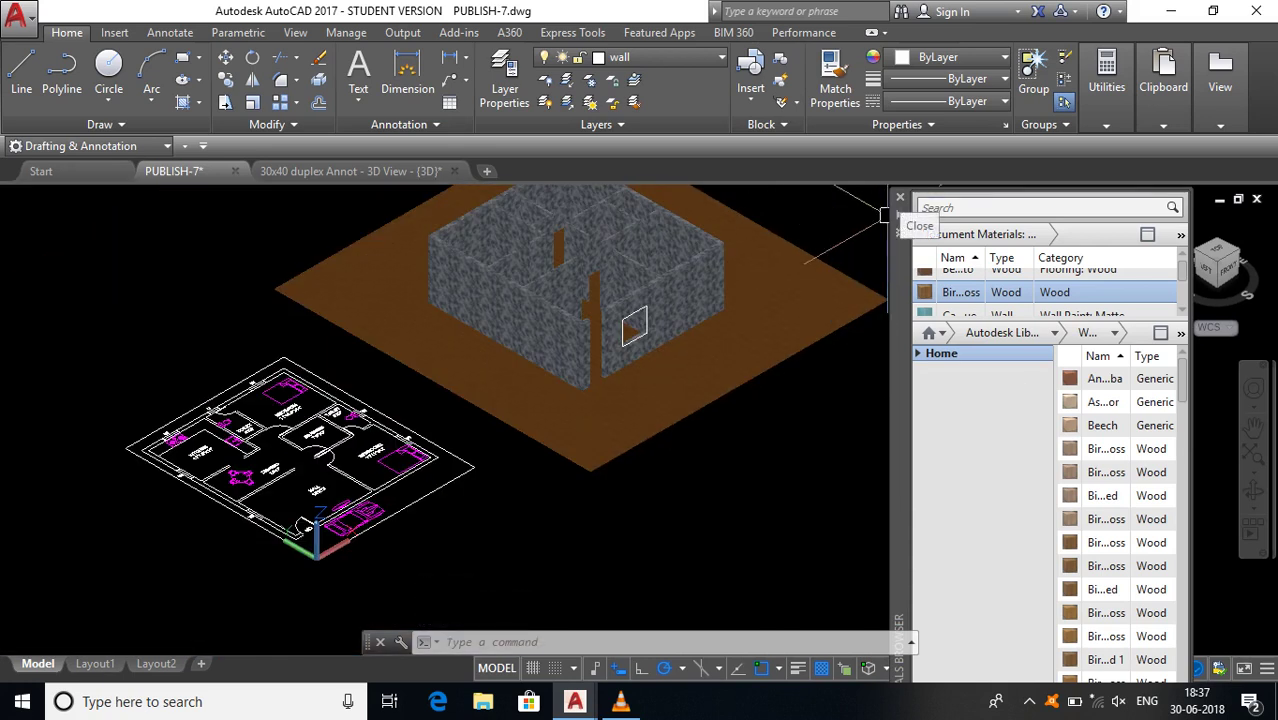
left_click(899, 198)
middle_click_drag(859, 265, 951, 294)
scroll(923, 301, "up", 2)
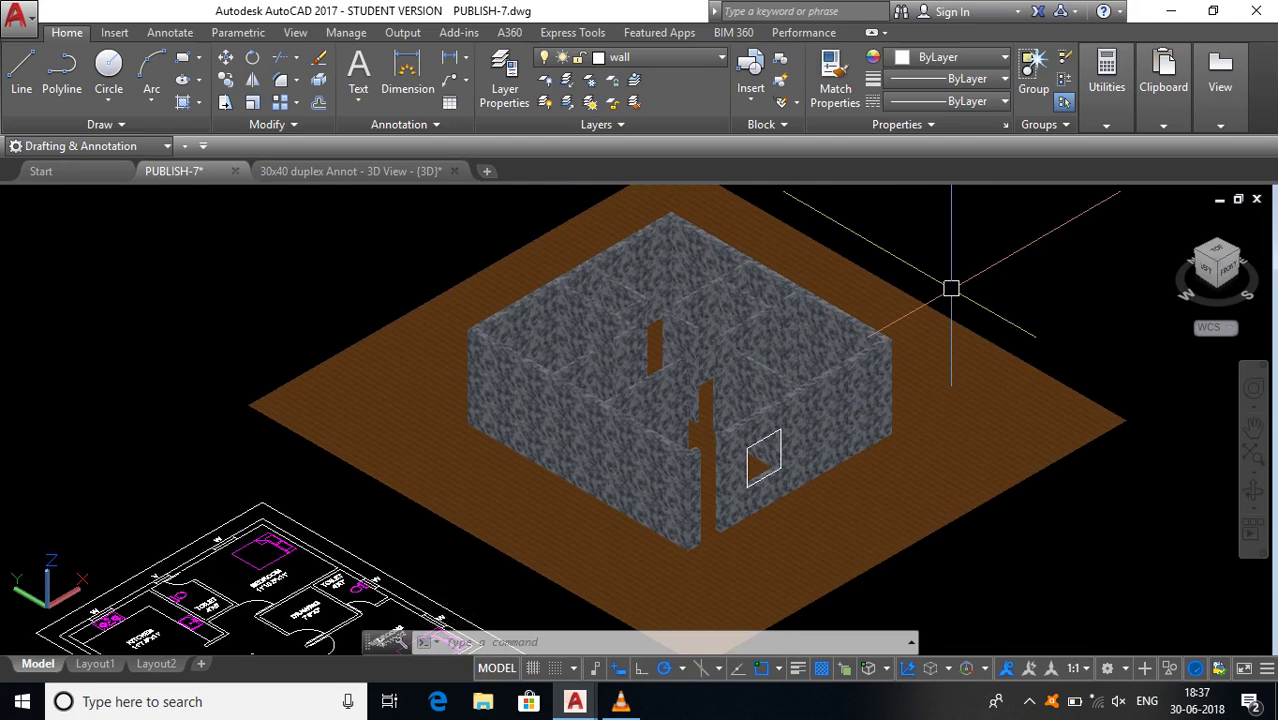
Step: Insert the cycle block at scale 1.0 and angle 0 just outside the ground region's edge
type("i")
key("Return")
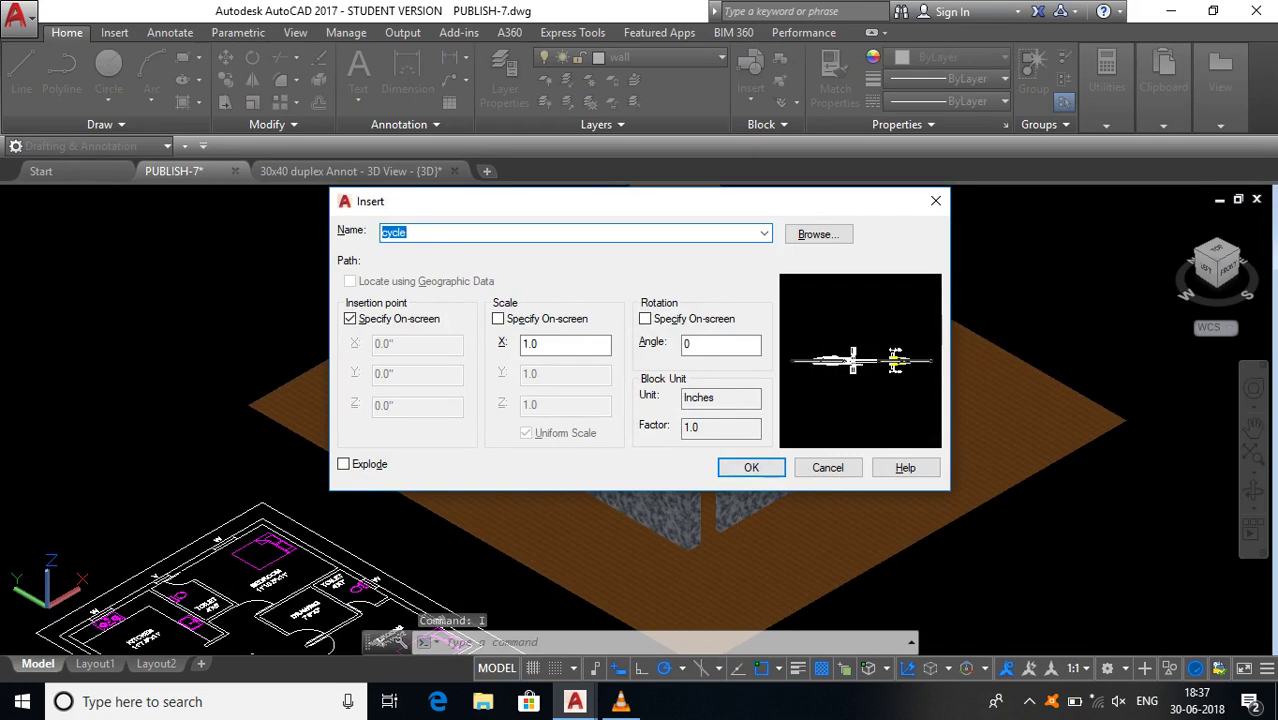
left_click(751, 467)
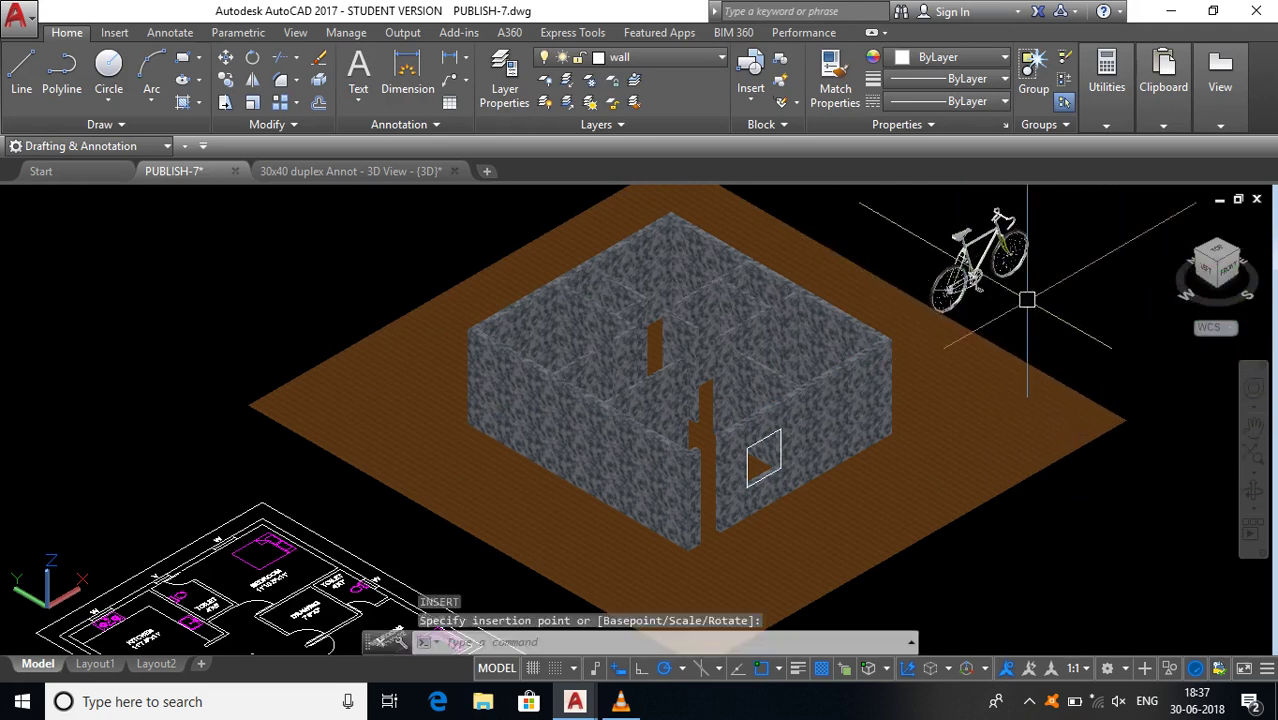
middle_click_drag(1031, 307, 1047, 365)
key("Escape")
Step: Insert the tree block at scale 1.0 and angle 0 on the ground region, between the house and the region's left corner
type("i")
key("Return")
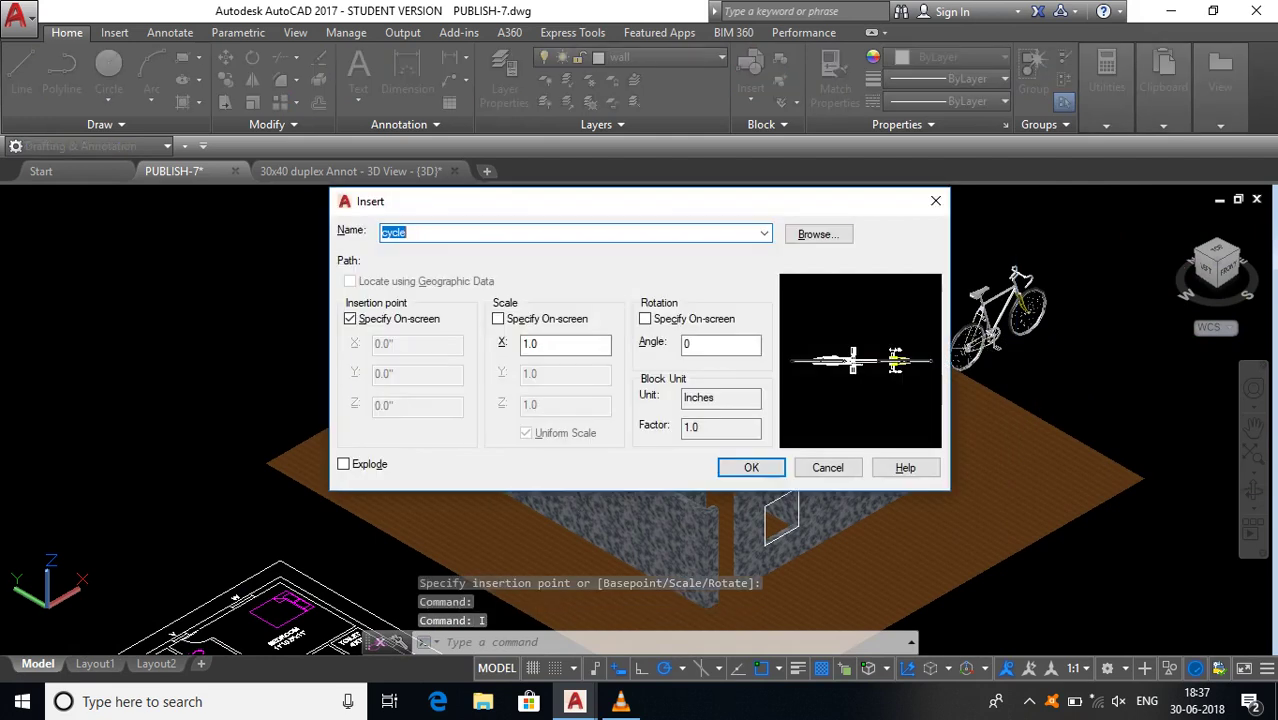
left_click(764, 233)
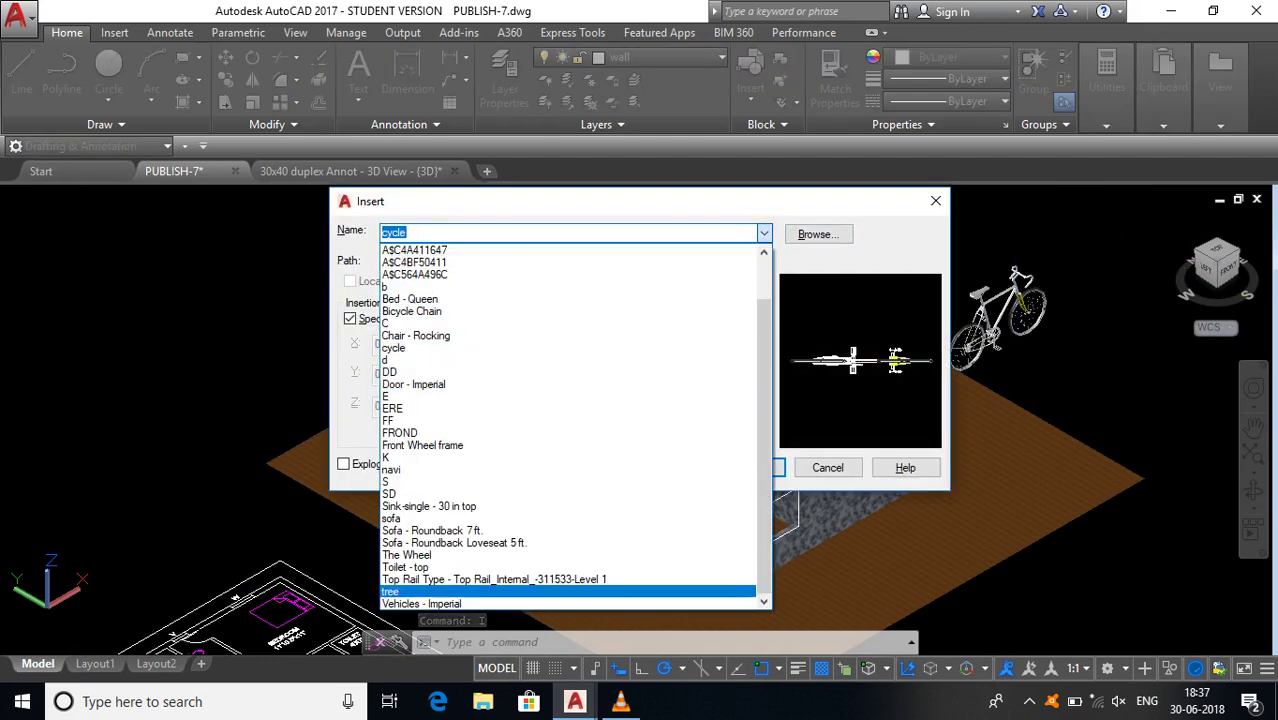
left_click(390, 591)
left_click(751, 467)
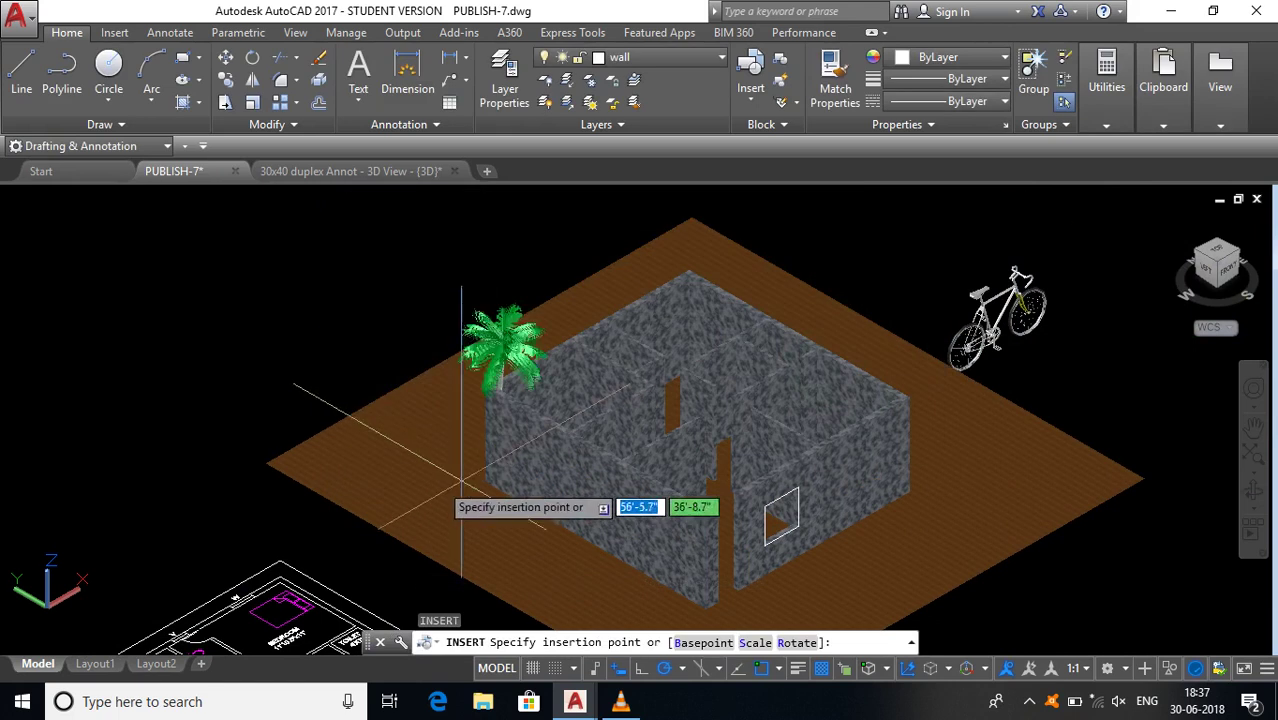
left_click(384, 482)
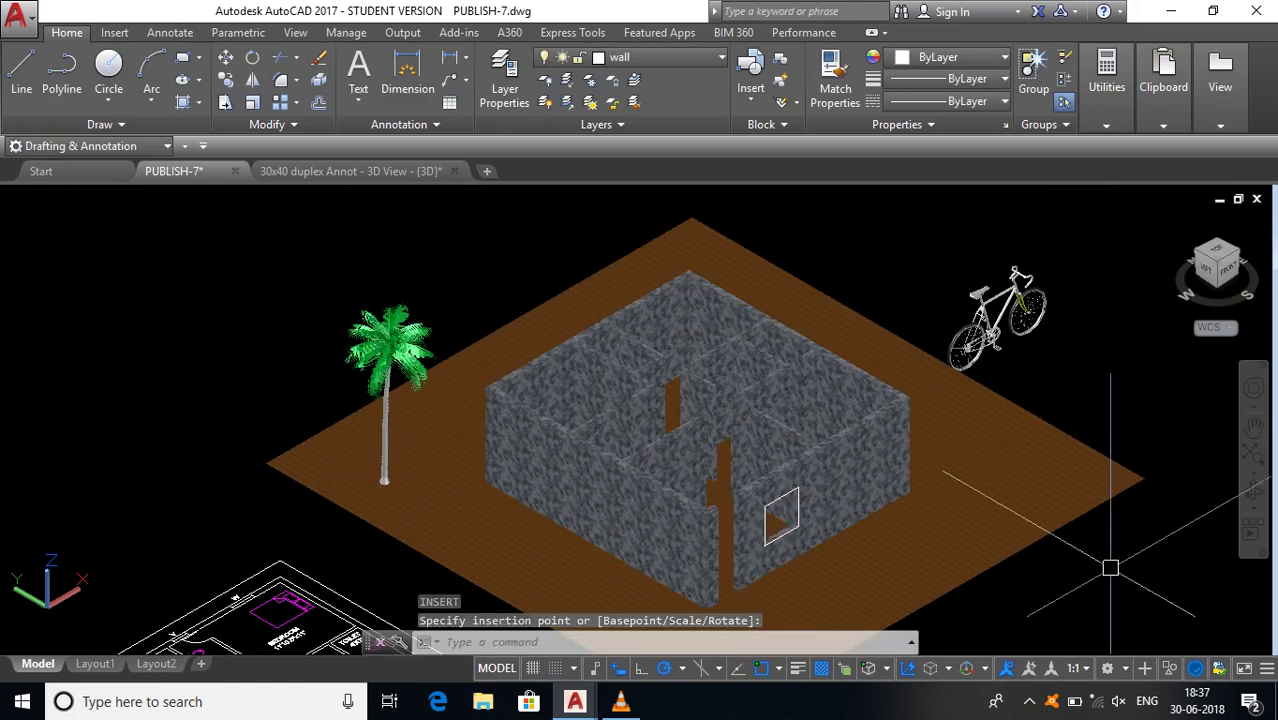
middle_click_drag(1098, 568, 1061, 529)
left_click(347, 441)
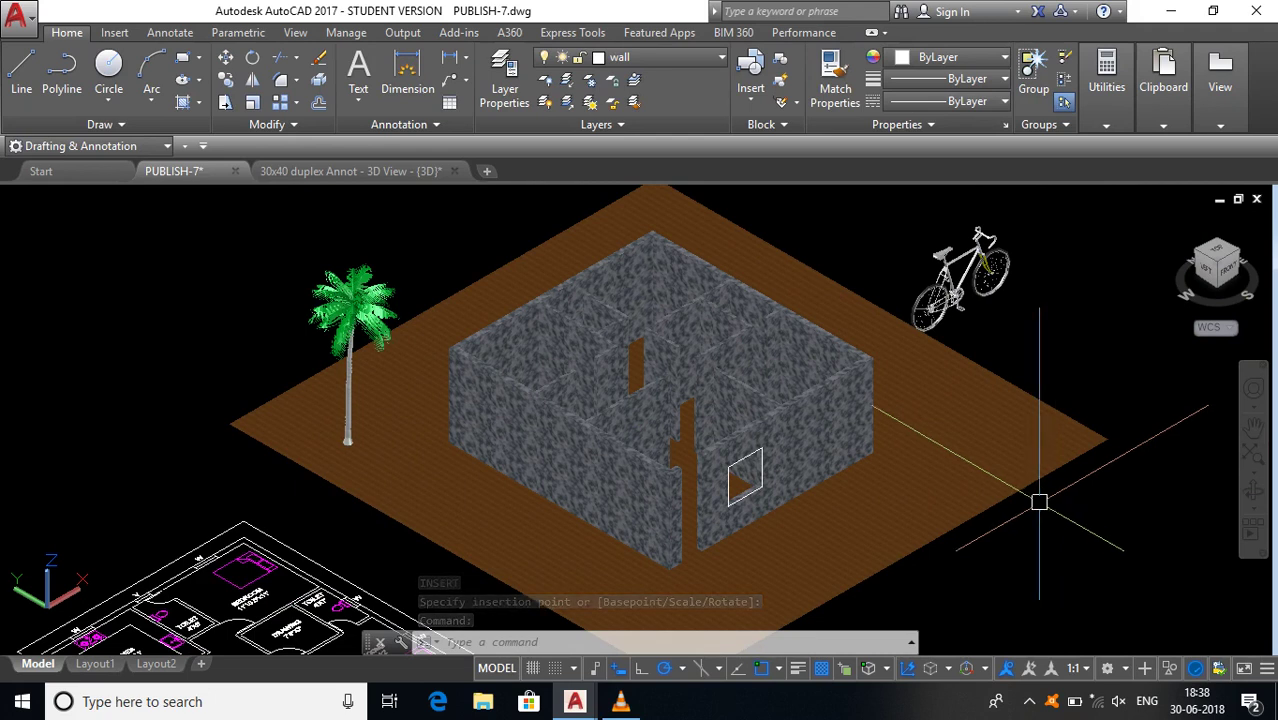
Step: Switch to the 30x40 duplex Annot 3D View drawing with the multi-storey house model
left_click(350, 171)
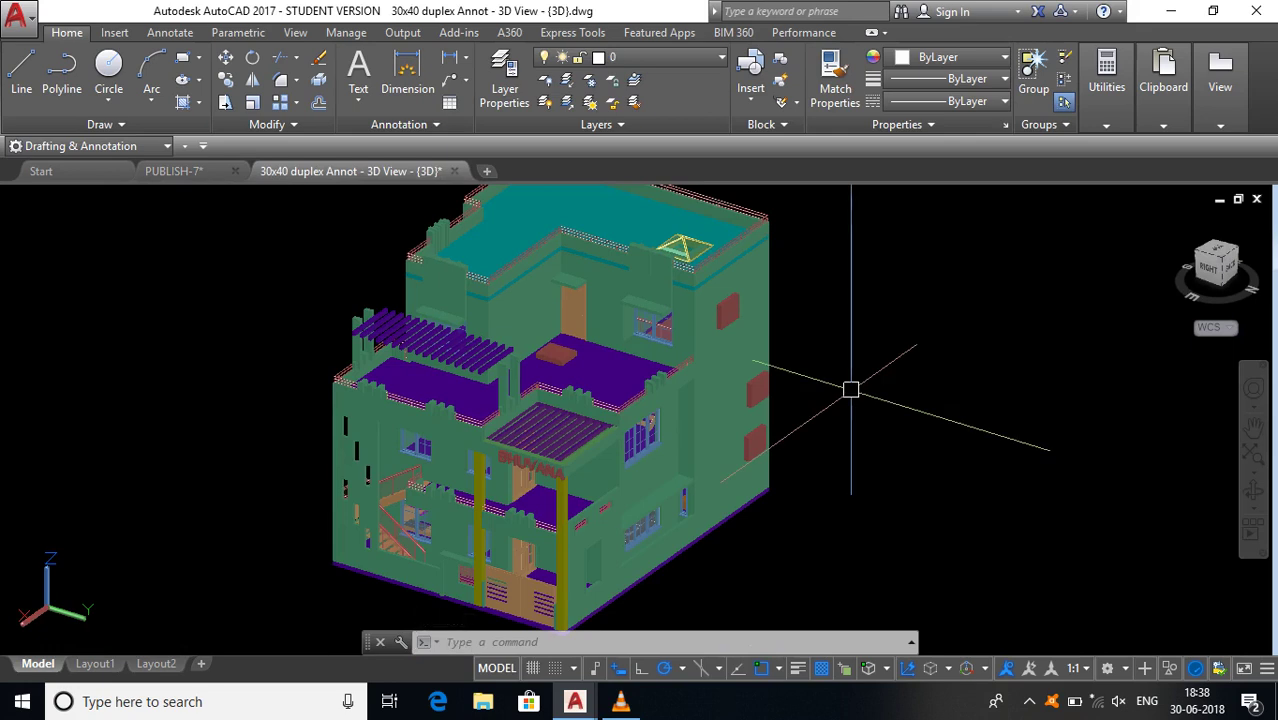
middle_click_drag(810, 563, 810, 563)
left_click_drag(810, 563, 847, 534)
key("Escape")
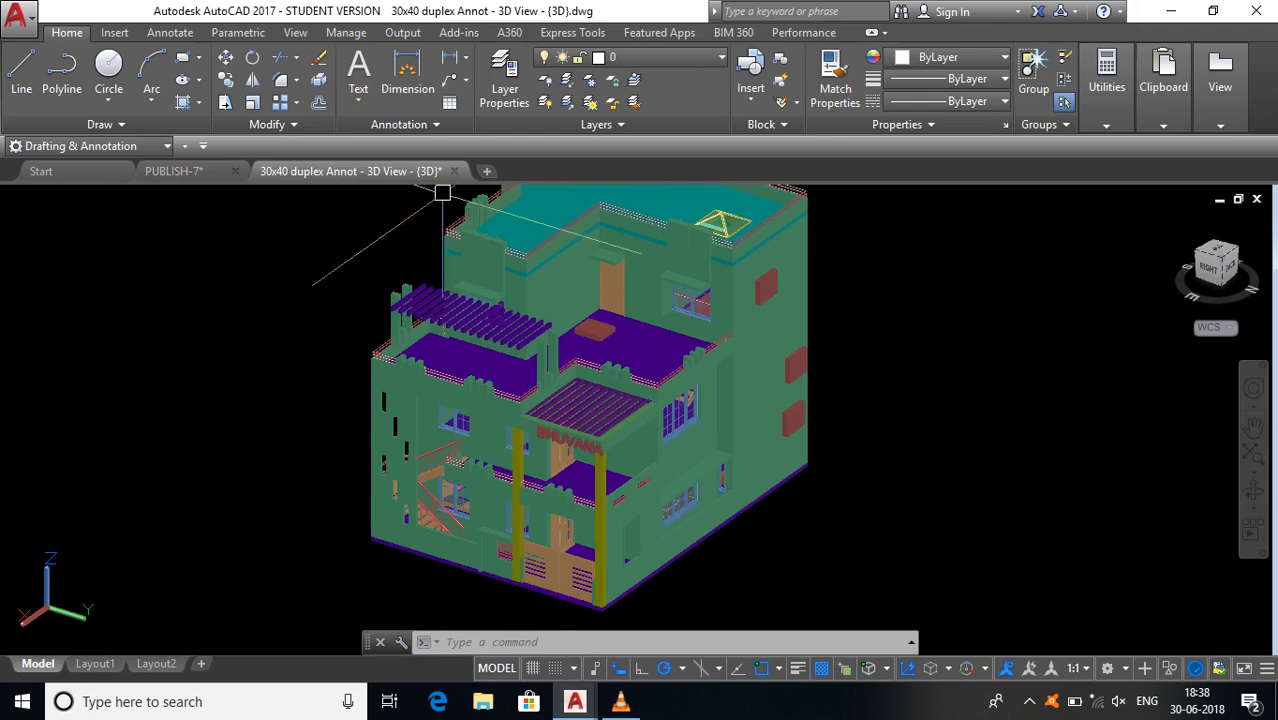
Step: Set the duplex model's view to Top and its visual style to 2D Wireframe
left_click(110, 200)
left_click(57, 197)
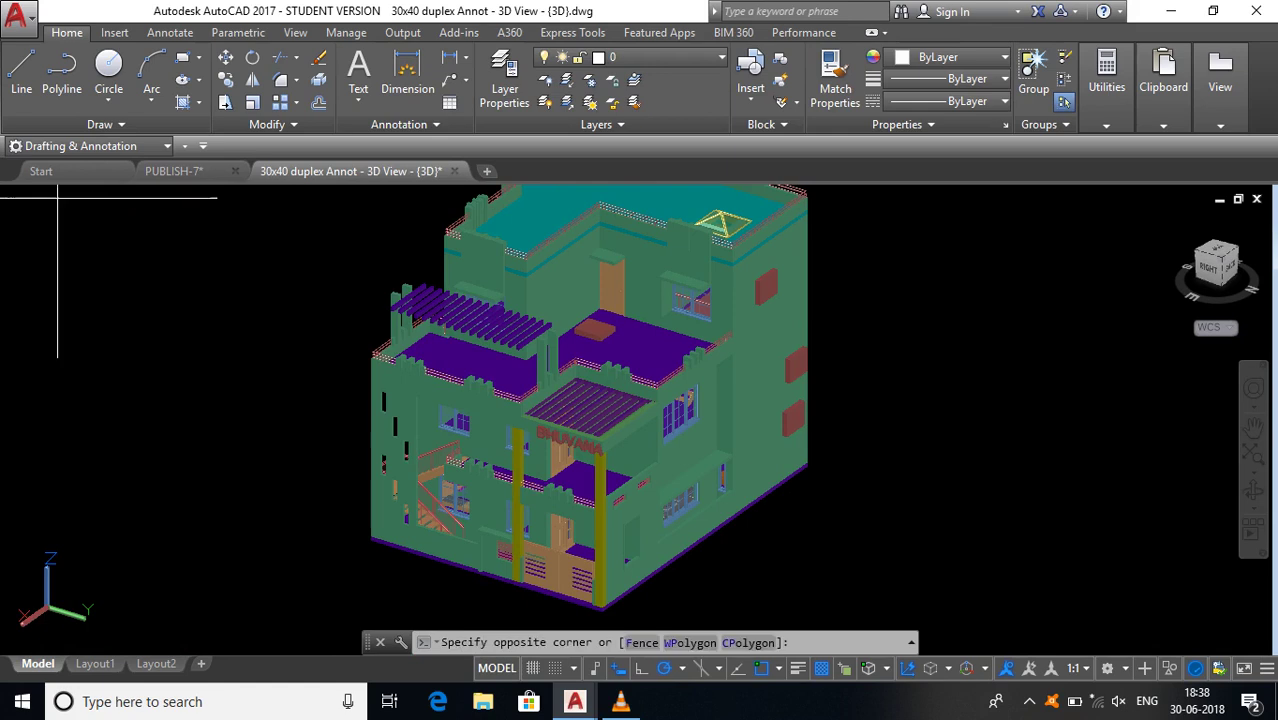
left_click(57, 197)
key("Escape")
left_click(54, 198)
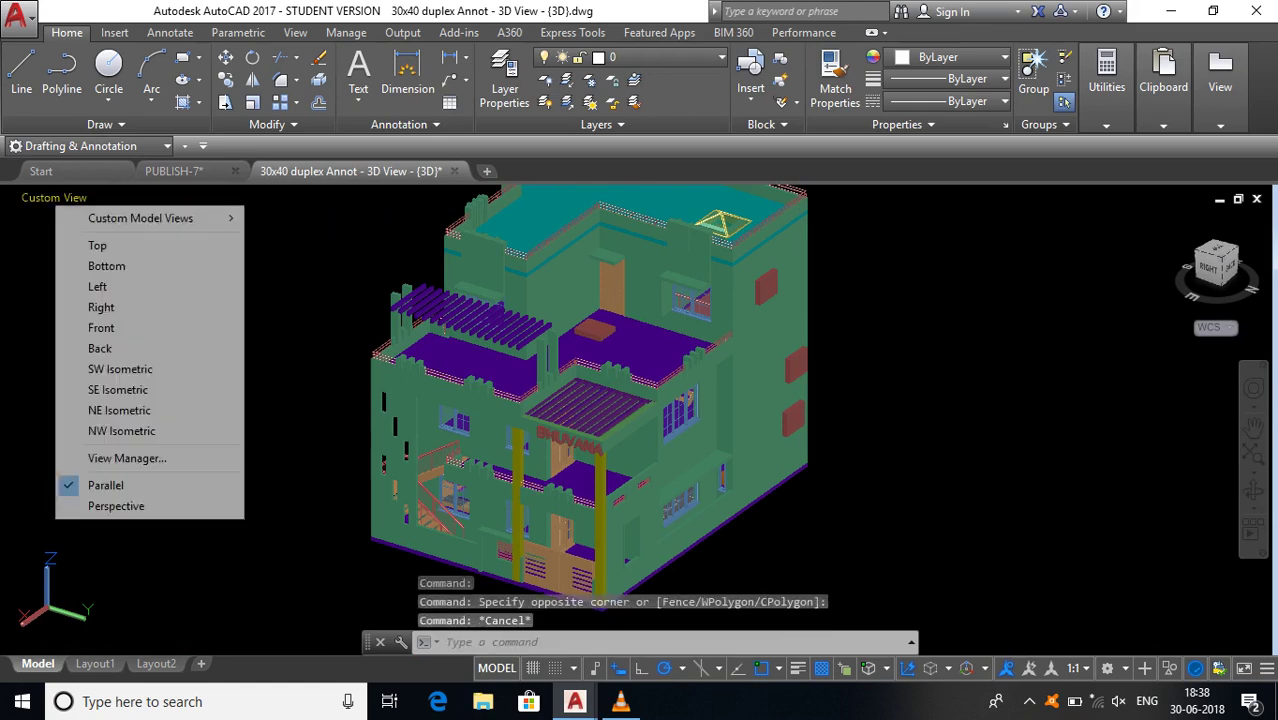
left_click(97, 245)
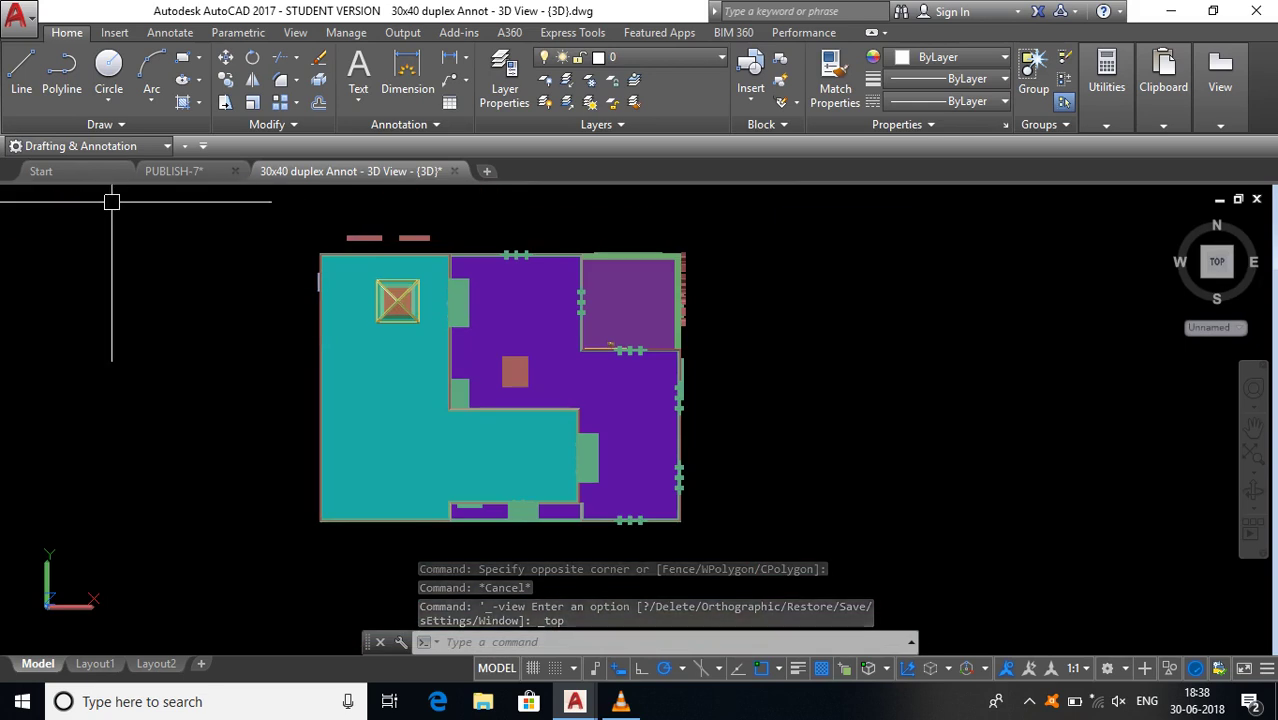
left_click(67, 197)
left_click(146, 245)
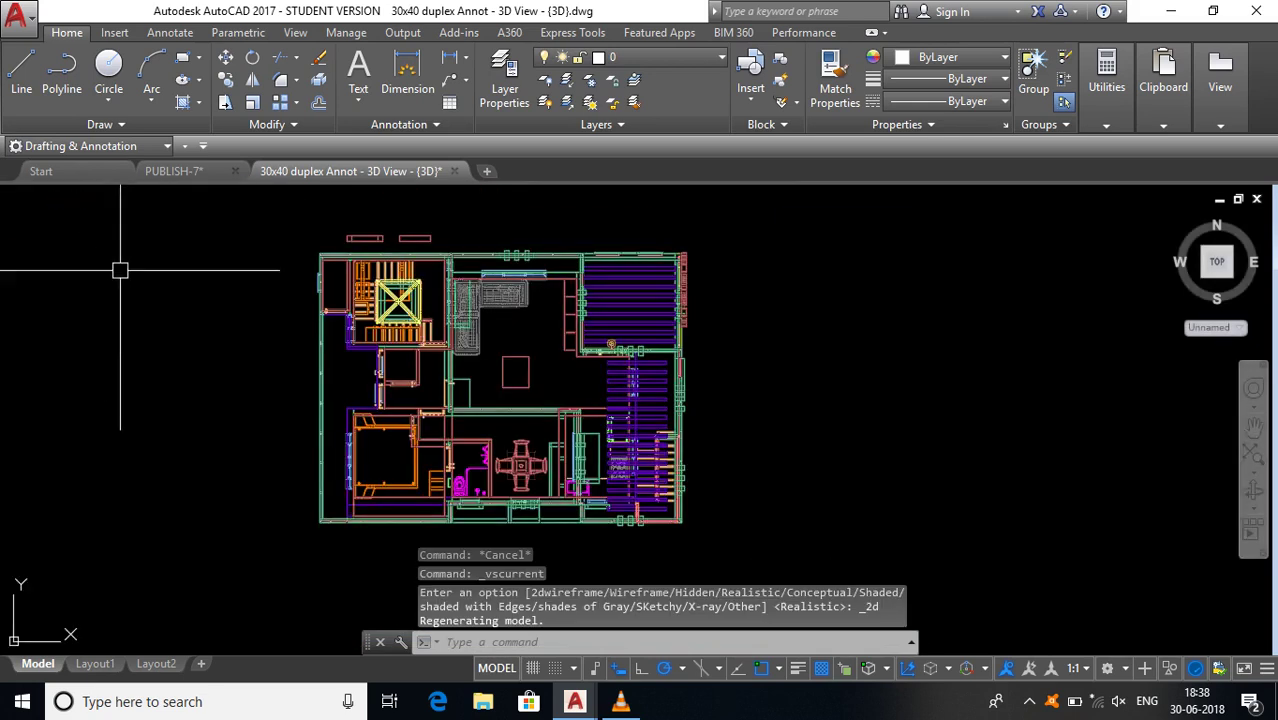
Step: Draw an open freehand spline that starts outside the house's right wall, winds through the rooms past the left wall, and returns outside
mouse_move(171, 356)
middle_mouse_down()
mouse_move(261, 371)
mouse_move(330, 352)
middle_mouse_up()
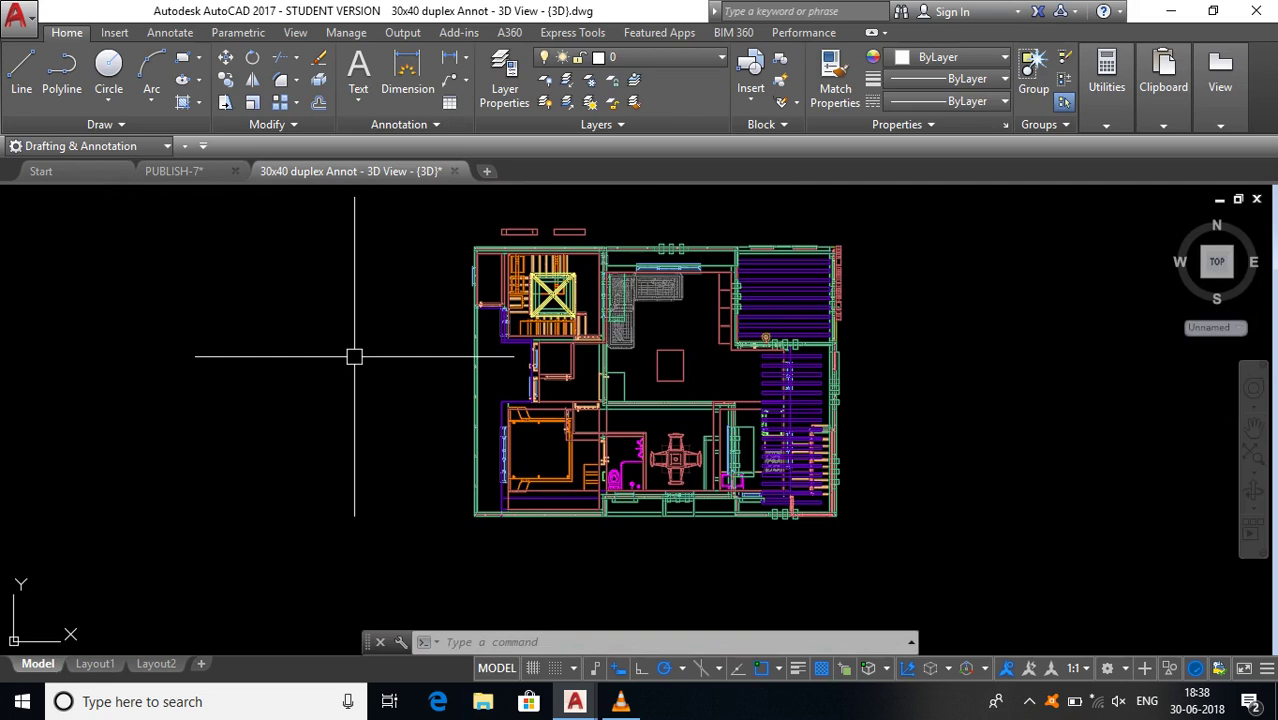
middle_click_drag(419, 380, 440, 392)
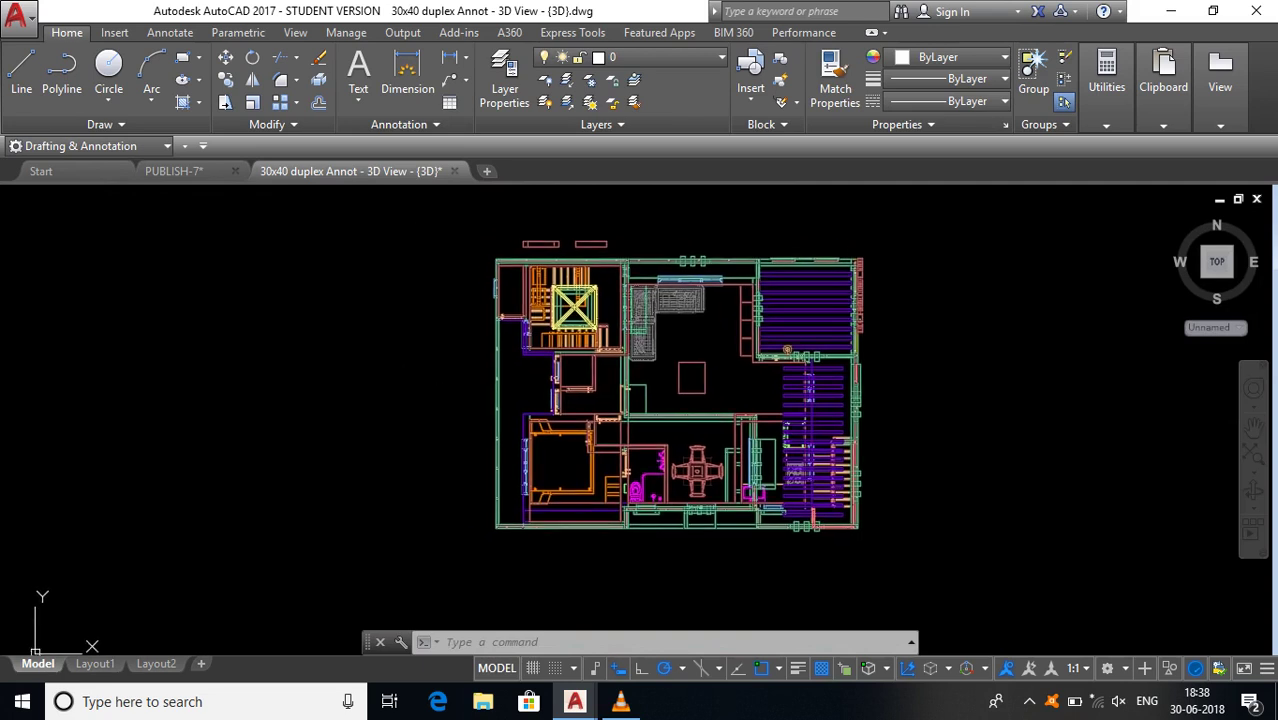
scroll(428, 390, "up", 2)
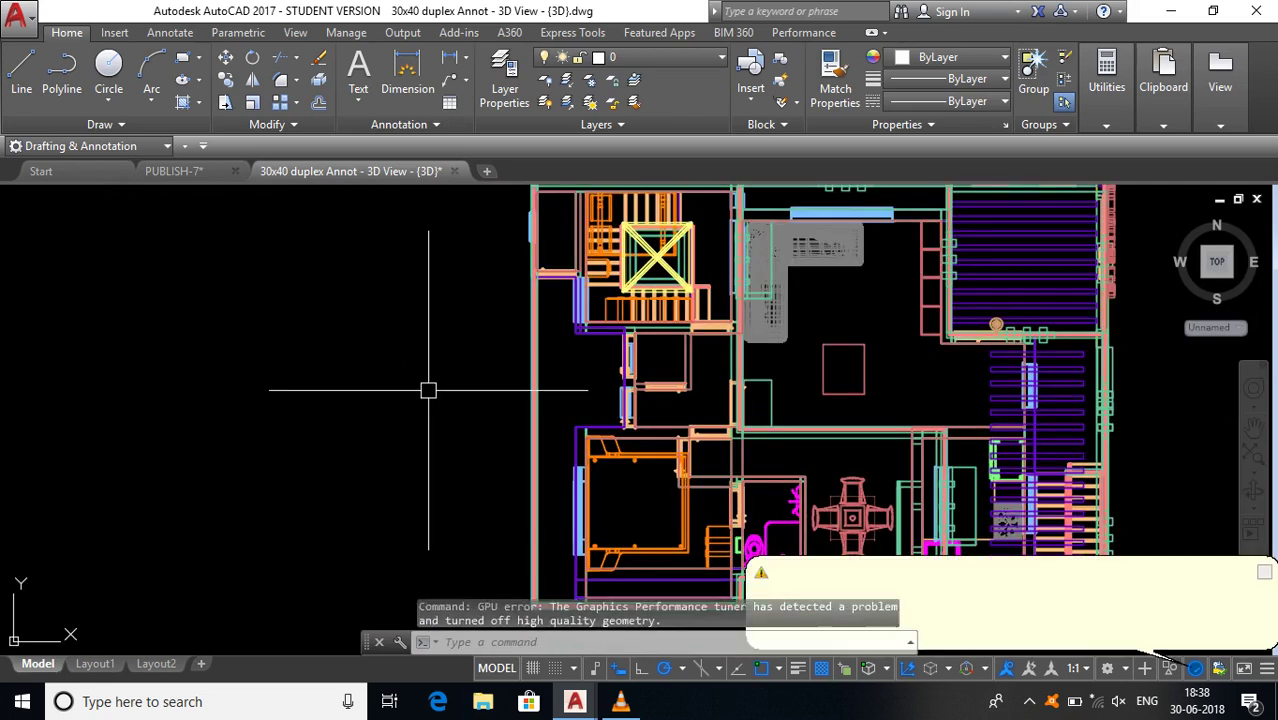
type("spl")
key("Return")
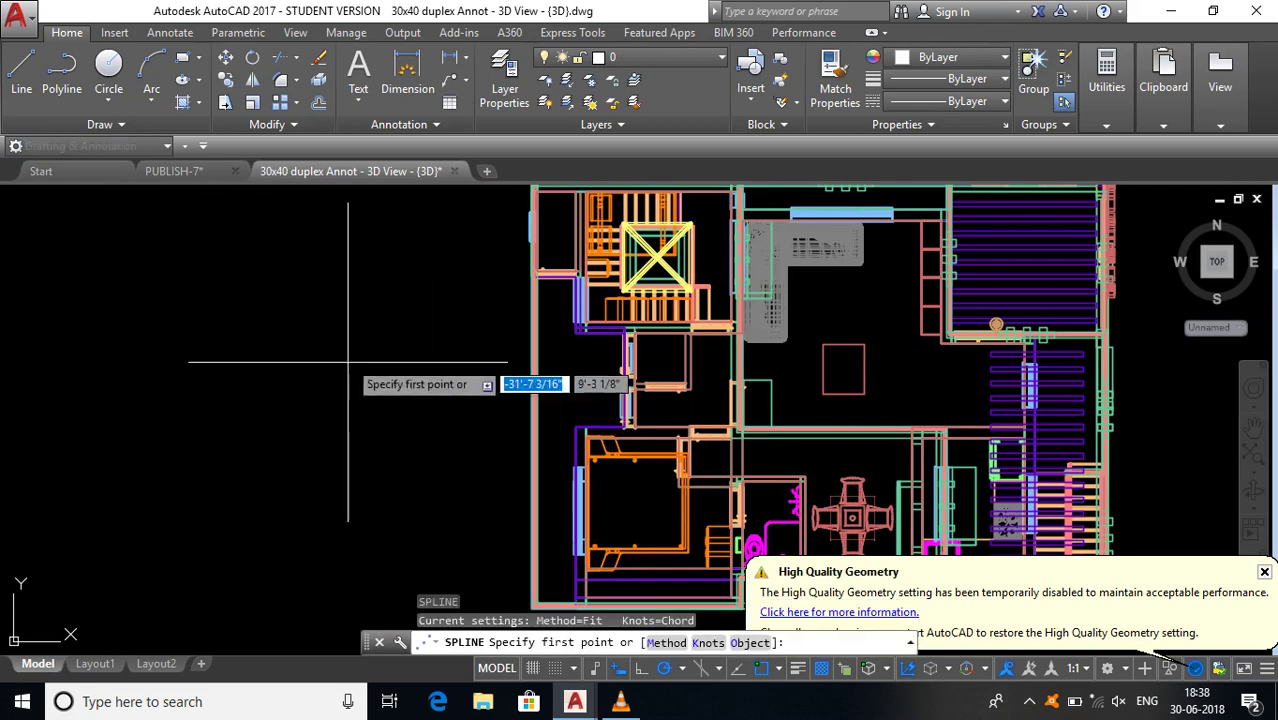
scroll(428, 390, "down", 3)
scroll(880, 360, "up", 4)
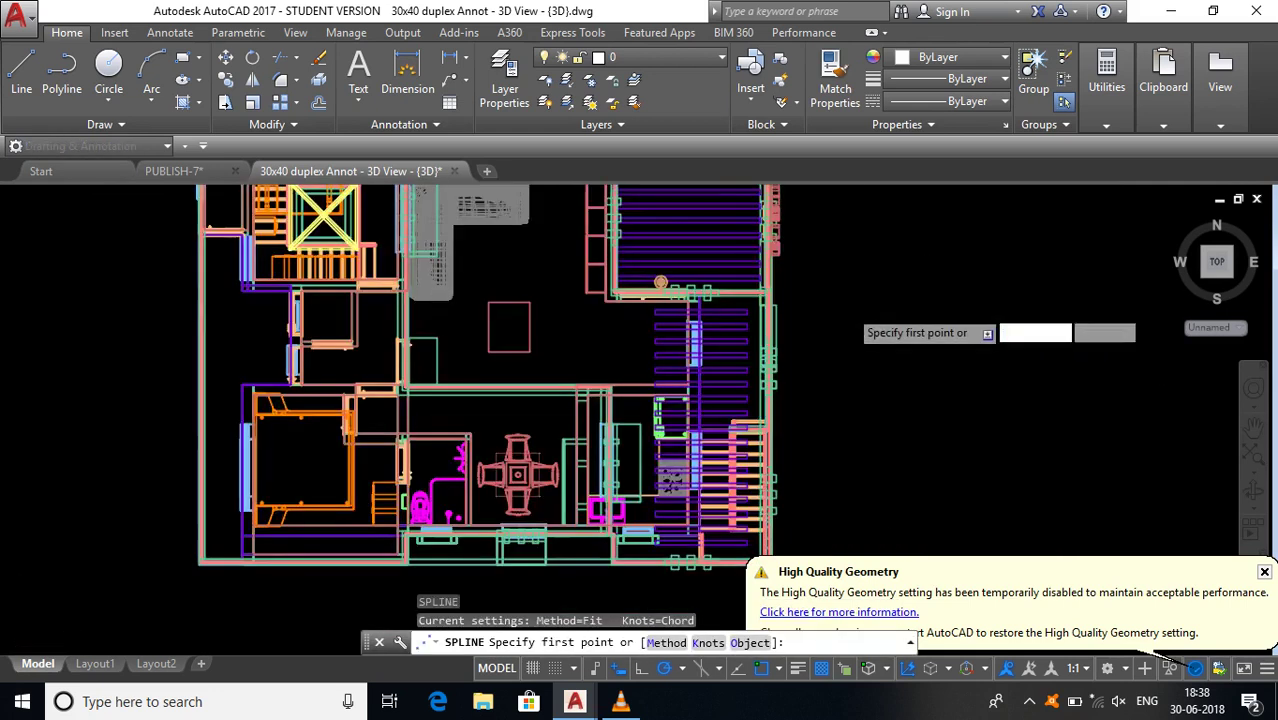
scroll(830, 328, "down", 2)
scroll(824, 332, "down", 2)
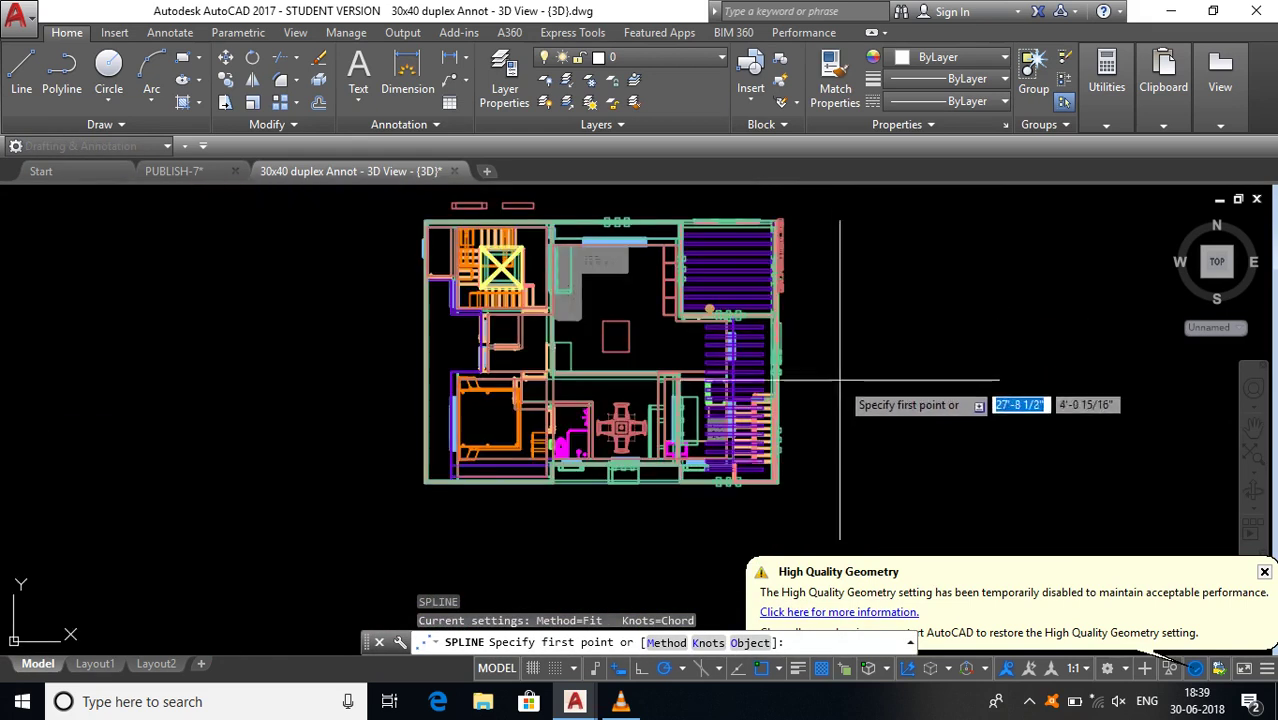
left_click(834, 395)
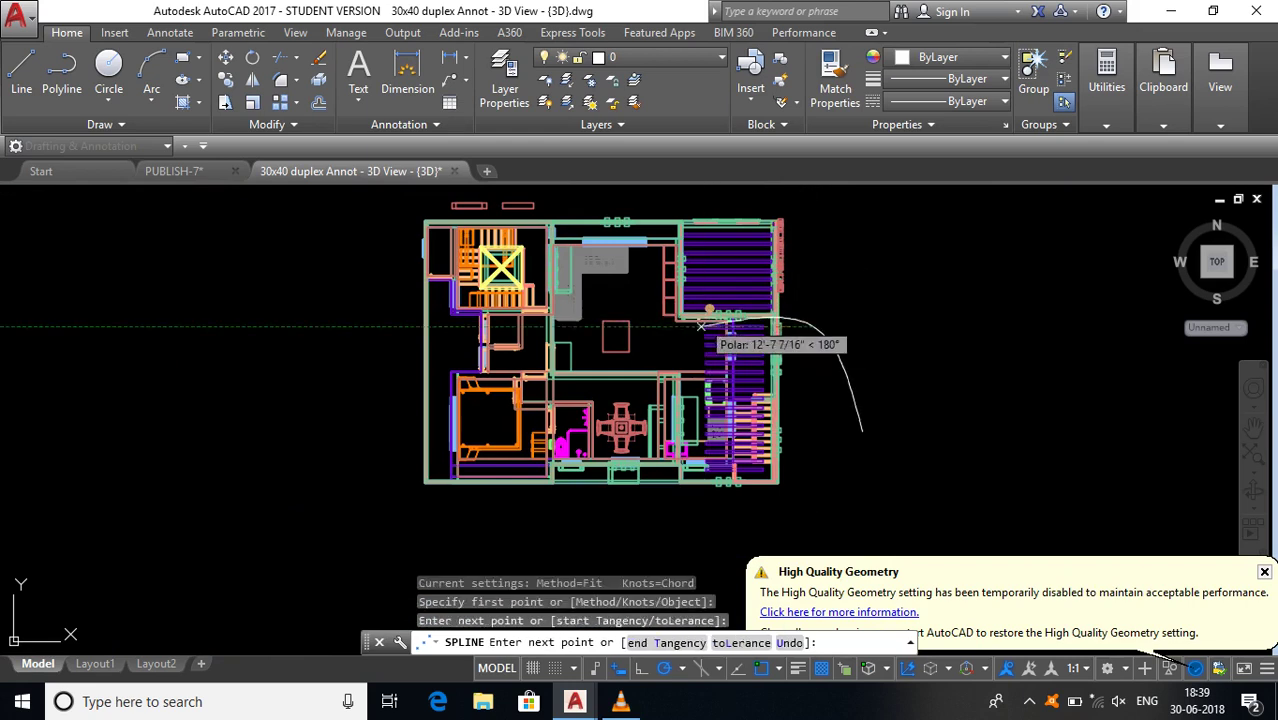
left_click(765, 313)
left_click(580, 436)
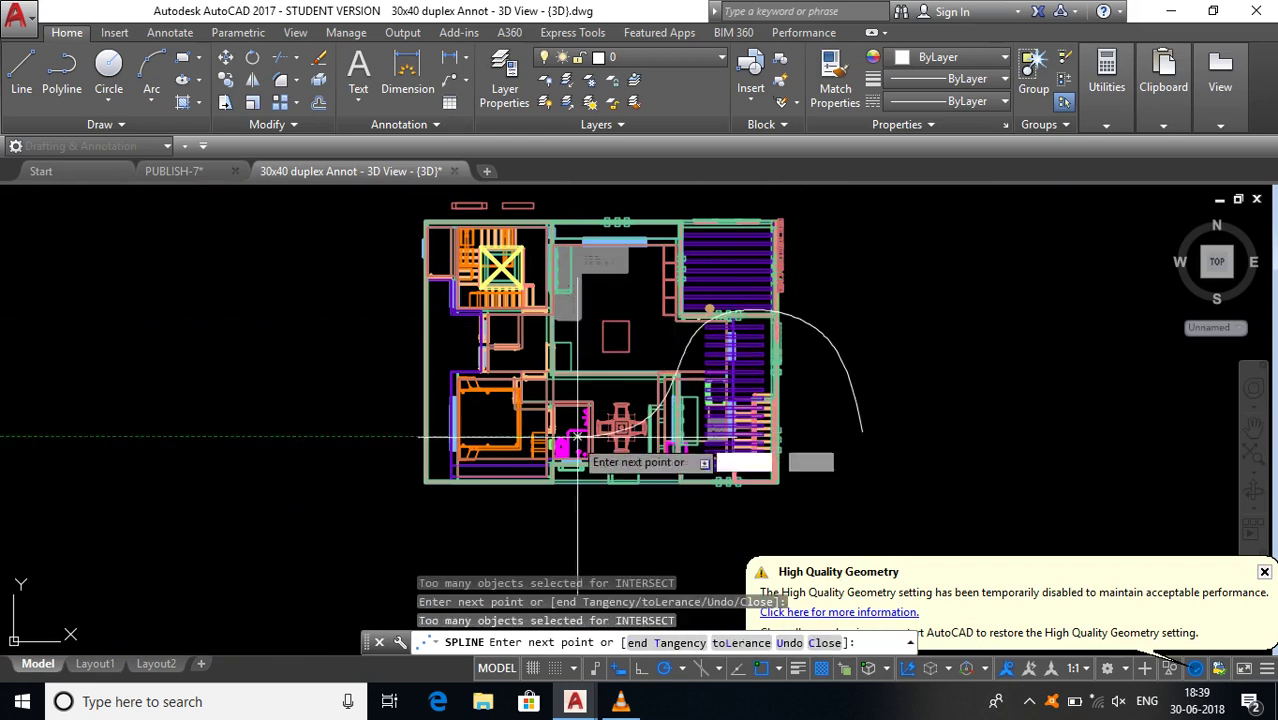
left_click(548, 334)
left_click(533, 288)
left_click(367, 308)
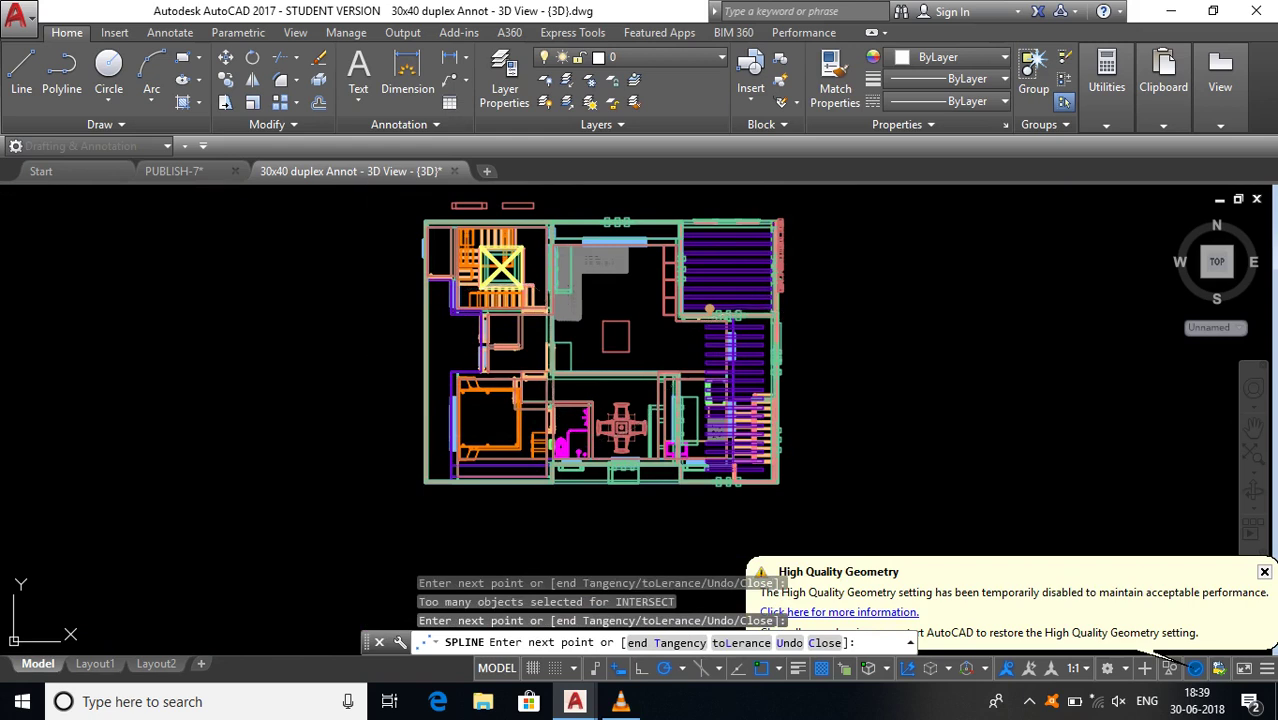
left_click(394, 408)
left_click(448, 440)
left_click(557, 380)
left_click(607, 289)
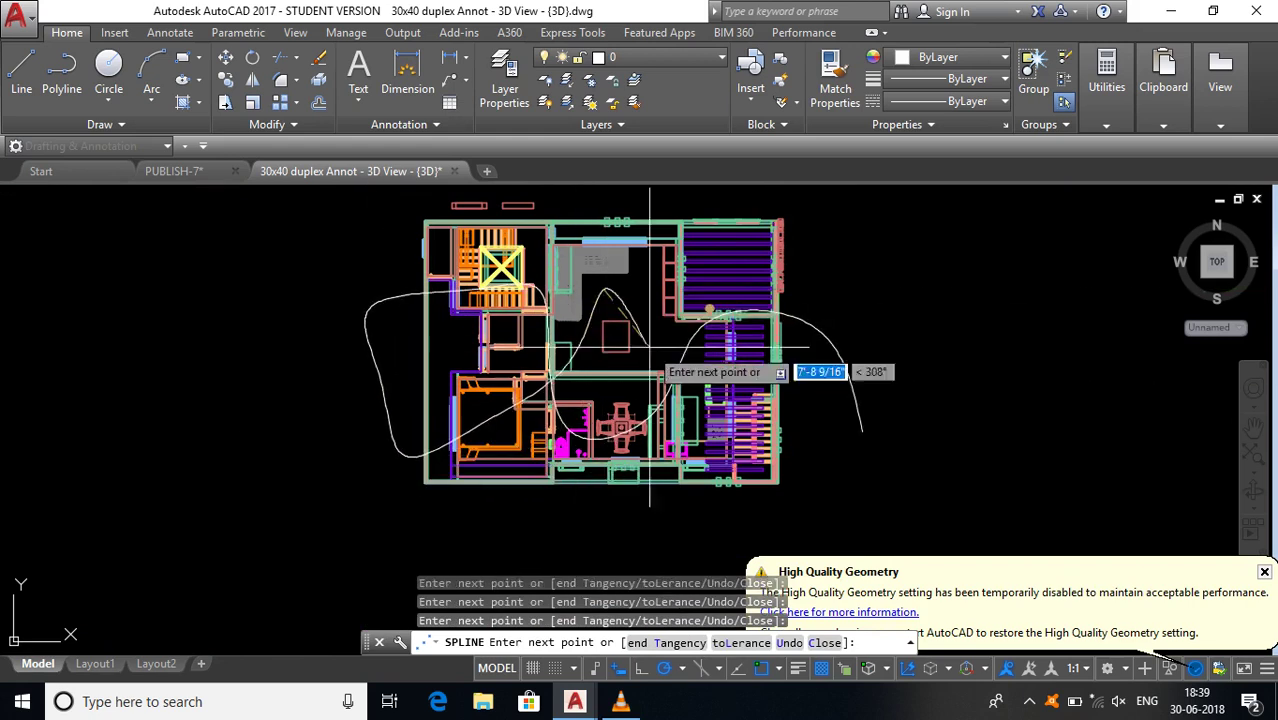
left_click(664, 410)
left_click(682, 442)
left_click(832, 469)
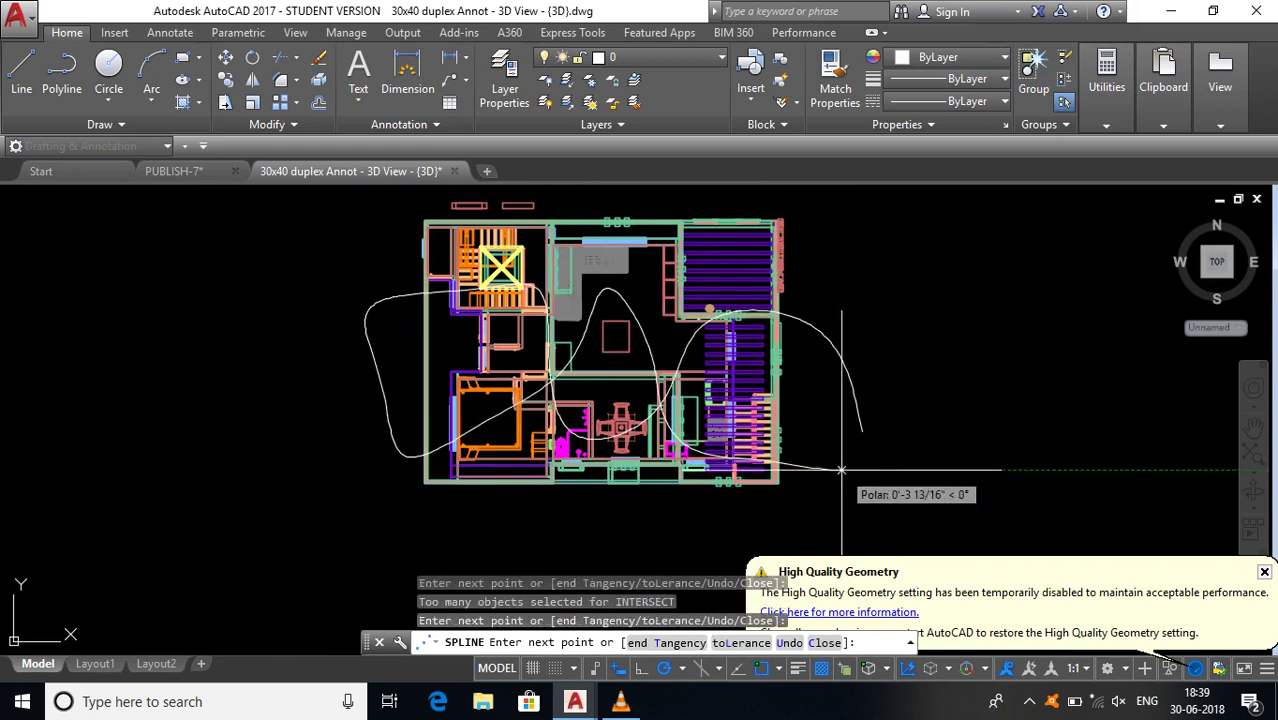
key("Return")
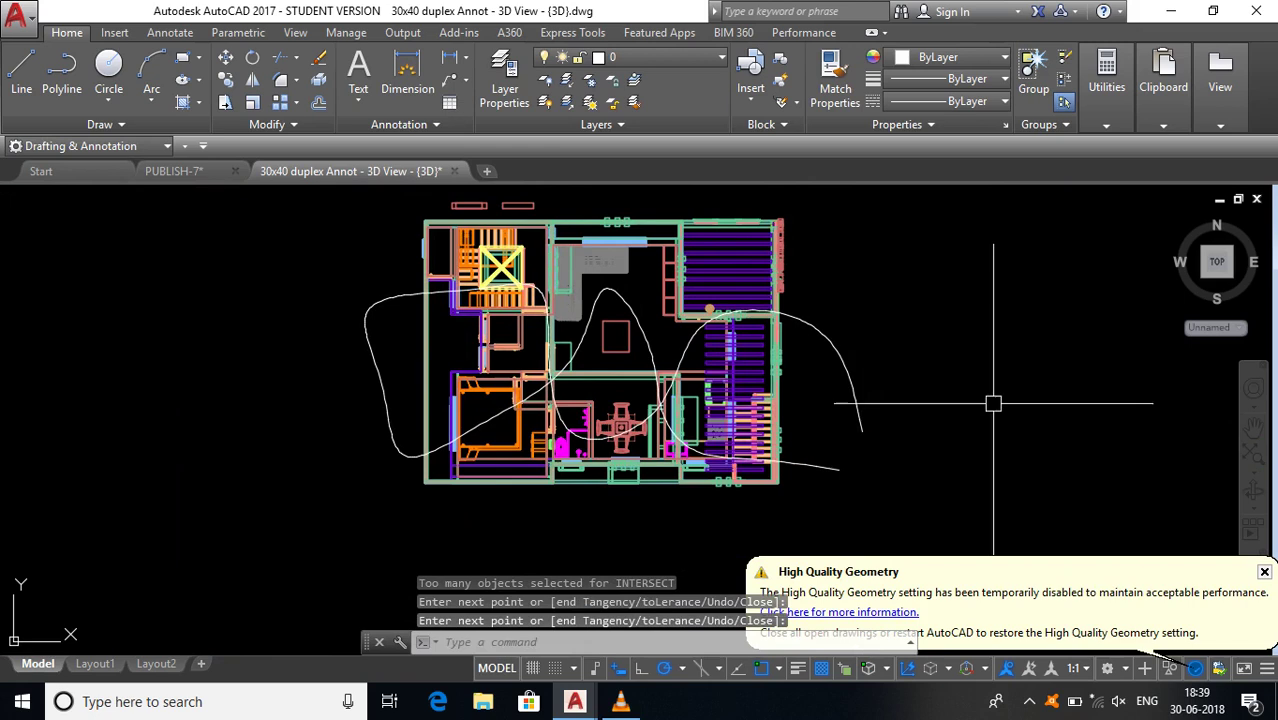
Step: Switch the duplex model to the southwest isometric view, showing the spline at the base of the house
left_click(1175, 218)
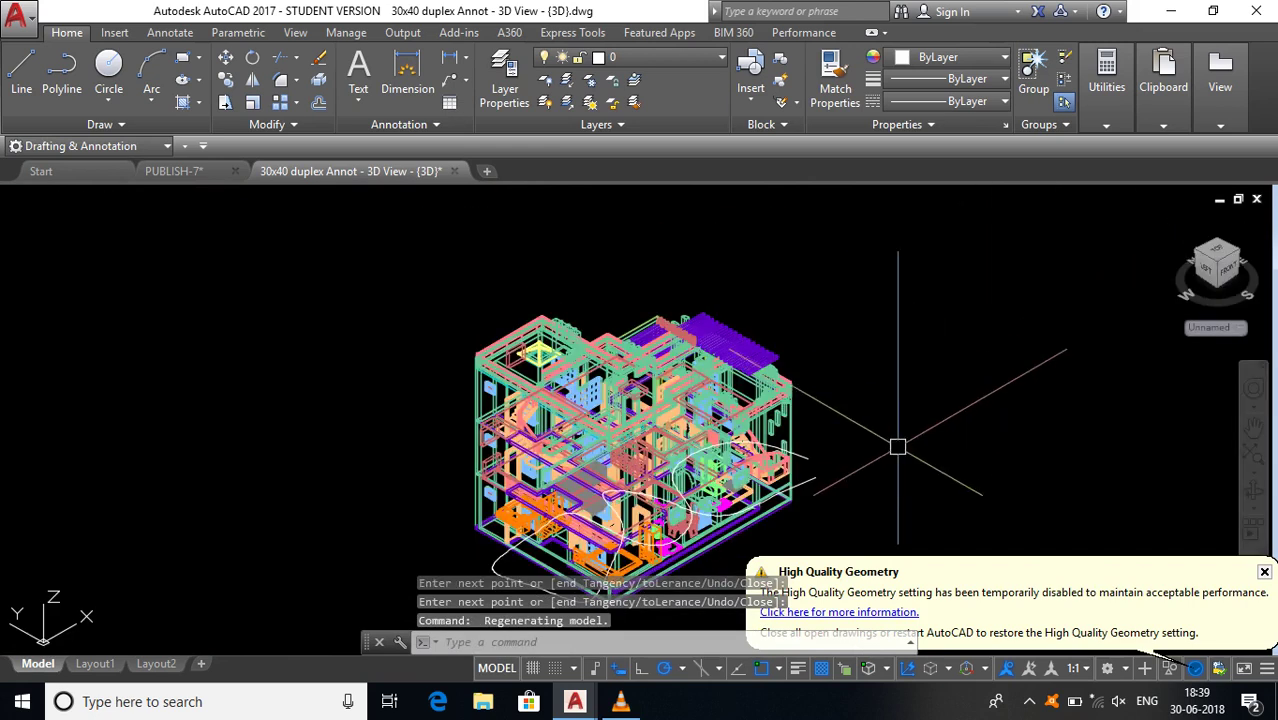
scroll(860, 376, "up", 3)
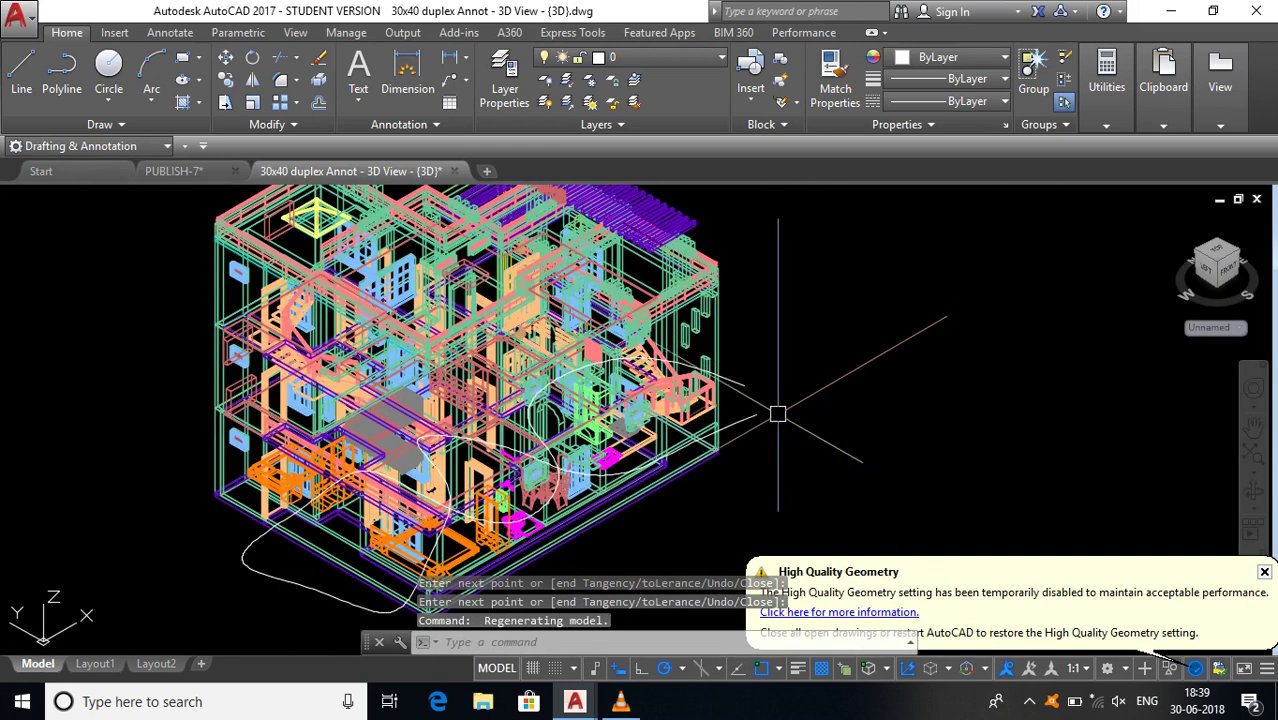
scroll(808, 461, "up", 3)
middle_click_drag(866, 410, 993, 368)
scroll(993, 368, "down", 1)
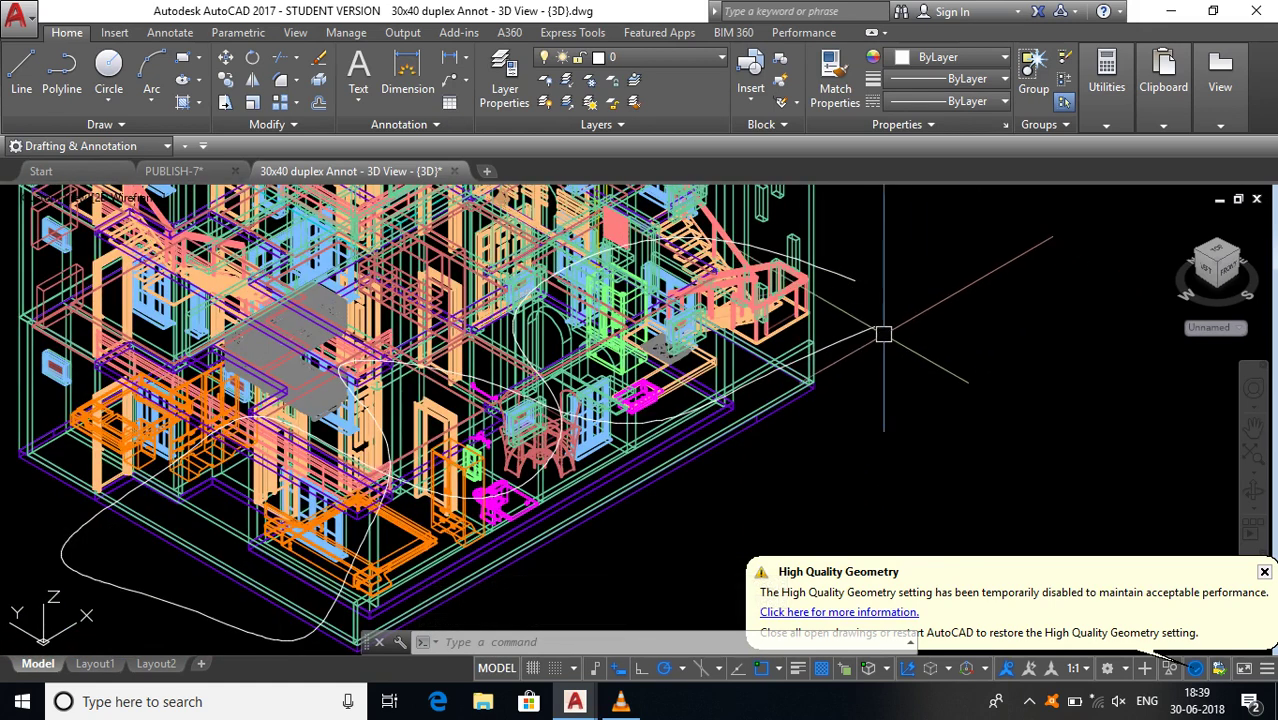
Step: Move the spline about 5'-4" upward along the Z axis
left_click(853, 280)
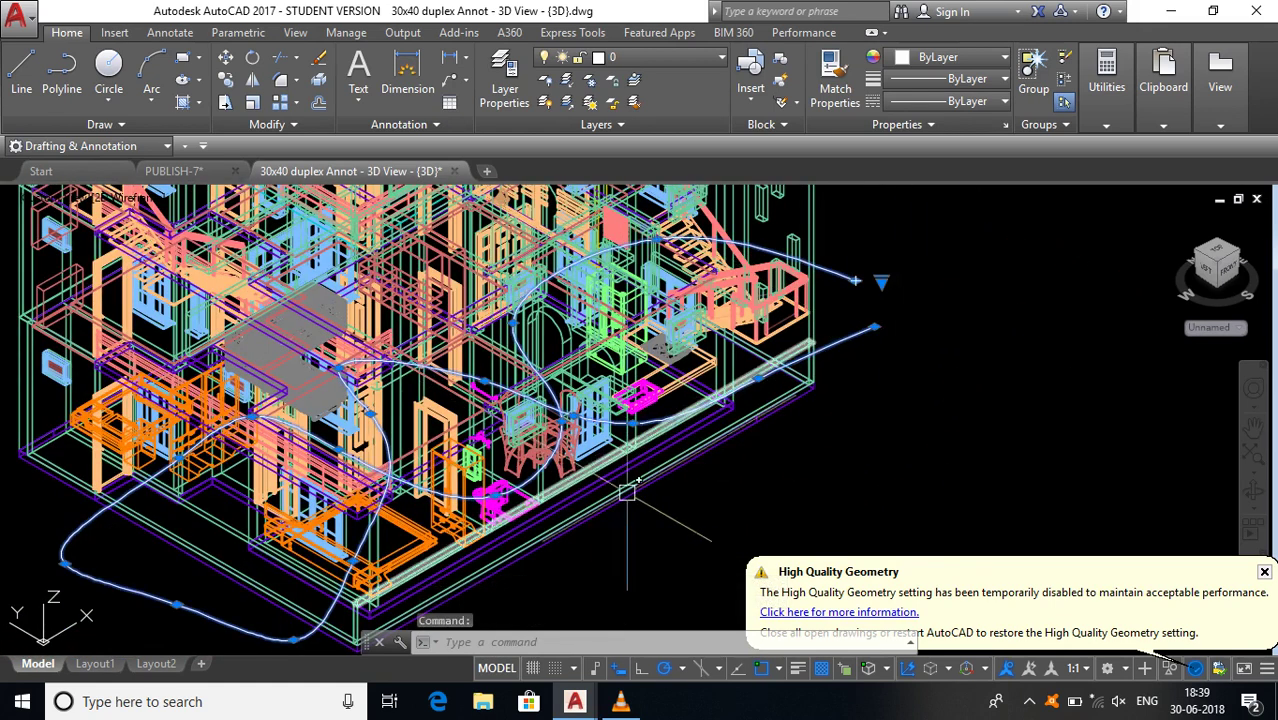
middle_click_drag(510, 556, 663, 468)
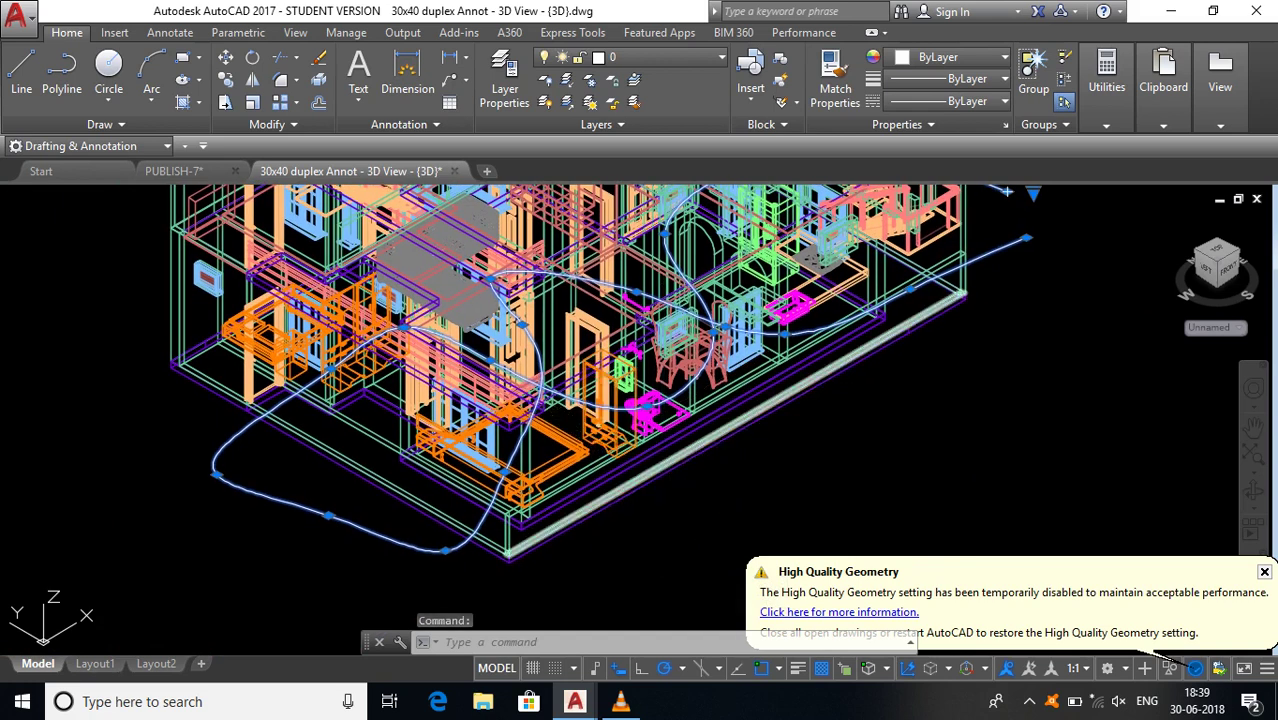
type("M")
key("Return")
left_click(857, 495)
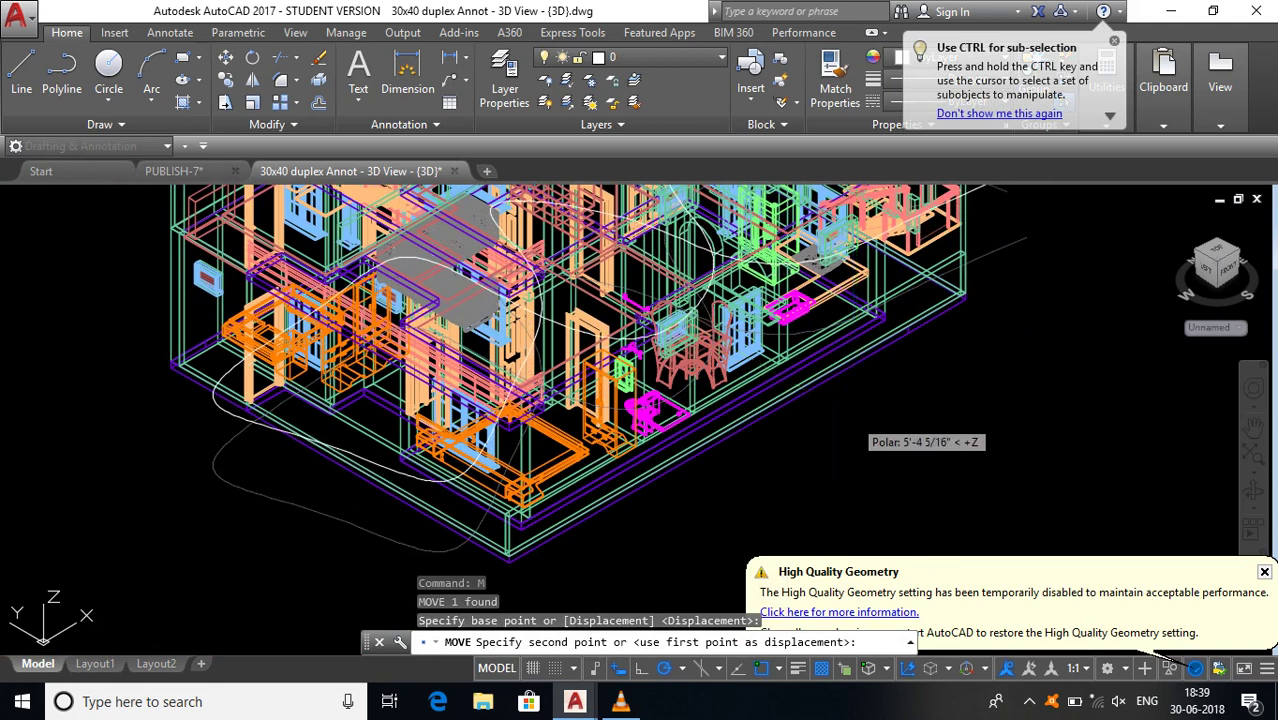
left_click(853, 418)
Step: Set the duplex model's visual style to Realistic with the whole building in view
scroll(848, 437, "down", 1)
middle_click_drag(1019, 410, 936, 454)
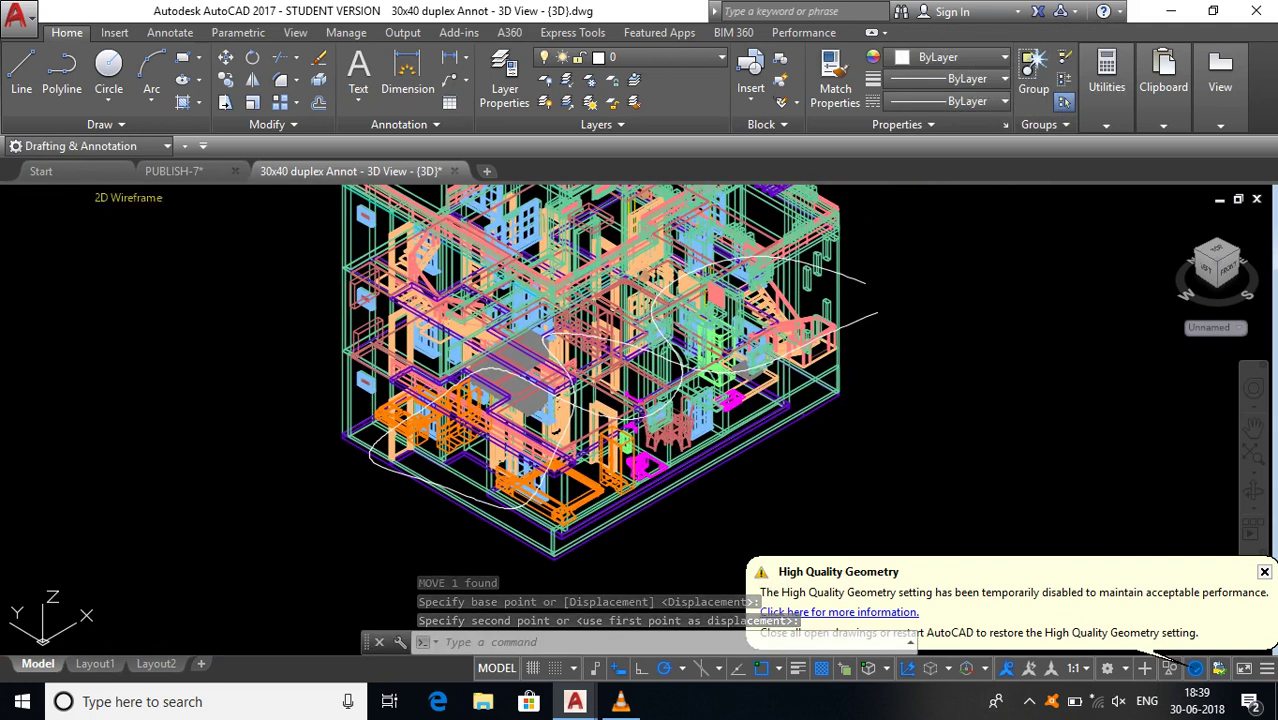
left_click(128, 197)
left_click(200, 307)
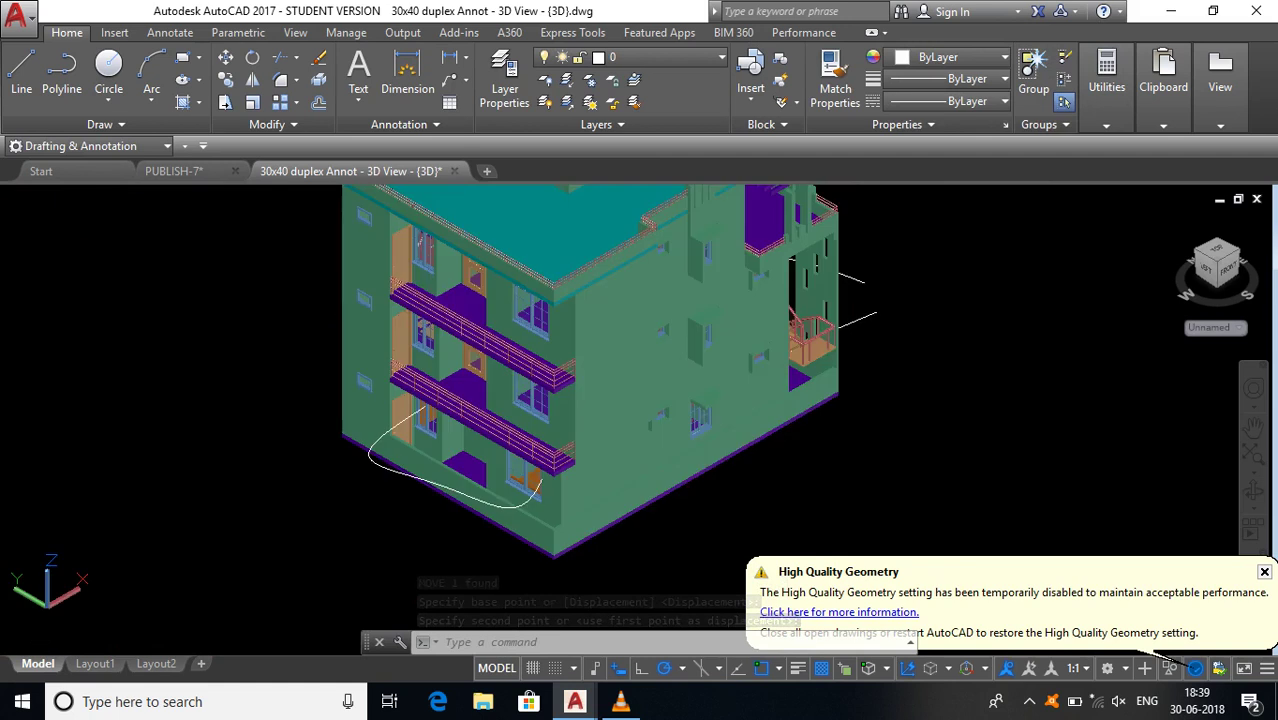
mouse_move(1032, 356)
middle_mouse_down()
mouse_move(1013, 380)
mouse_move(924, 422)
middle_mouse_up()
middle_click_drag(875, 379, 837, 375)
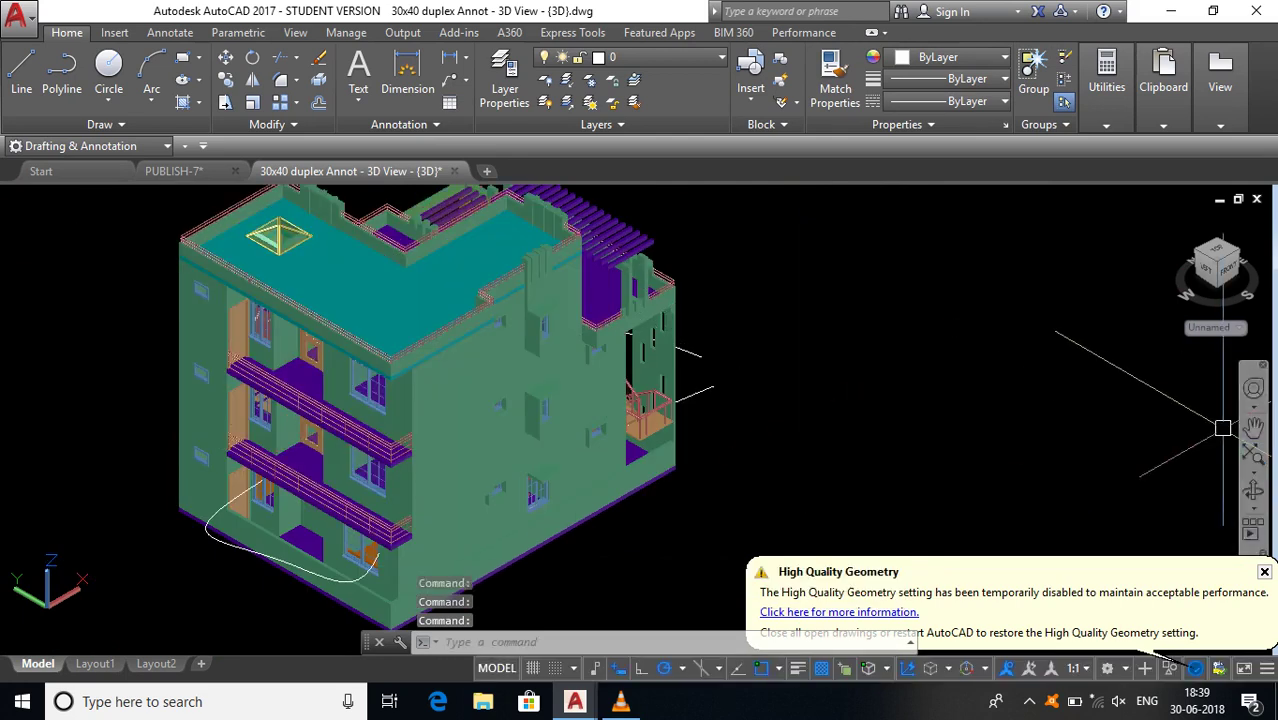
Step: Start a motion path animation and link its camera to the spline at the base of the duplex, naming the path cad3d1
left_click(1253, 491)
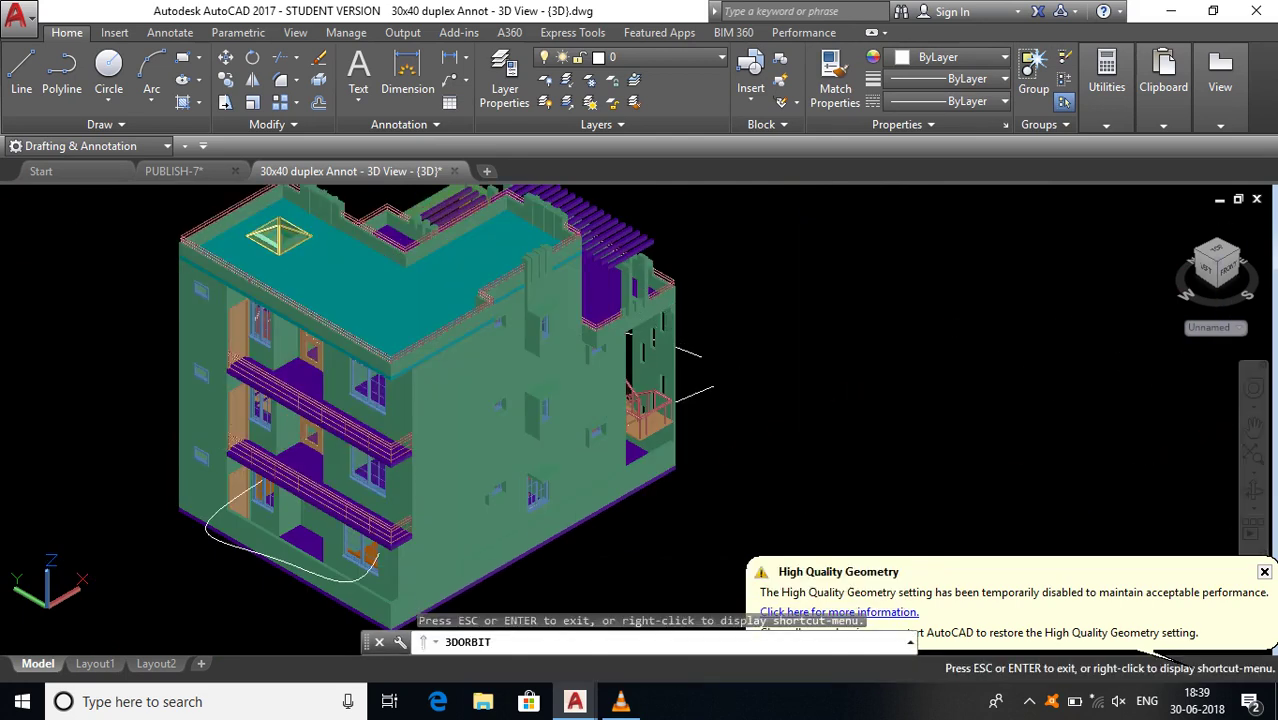
left_click_drag(640, 400, 410, 395)
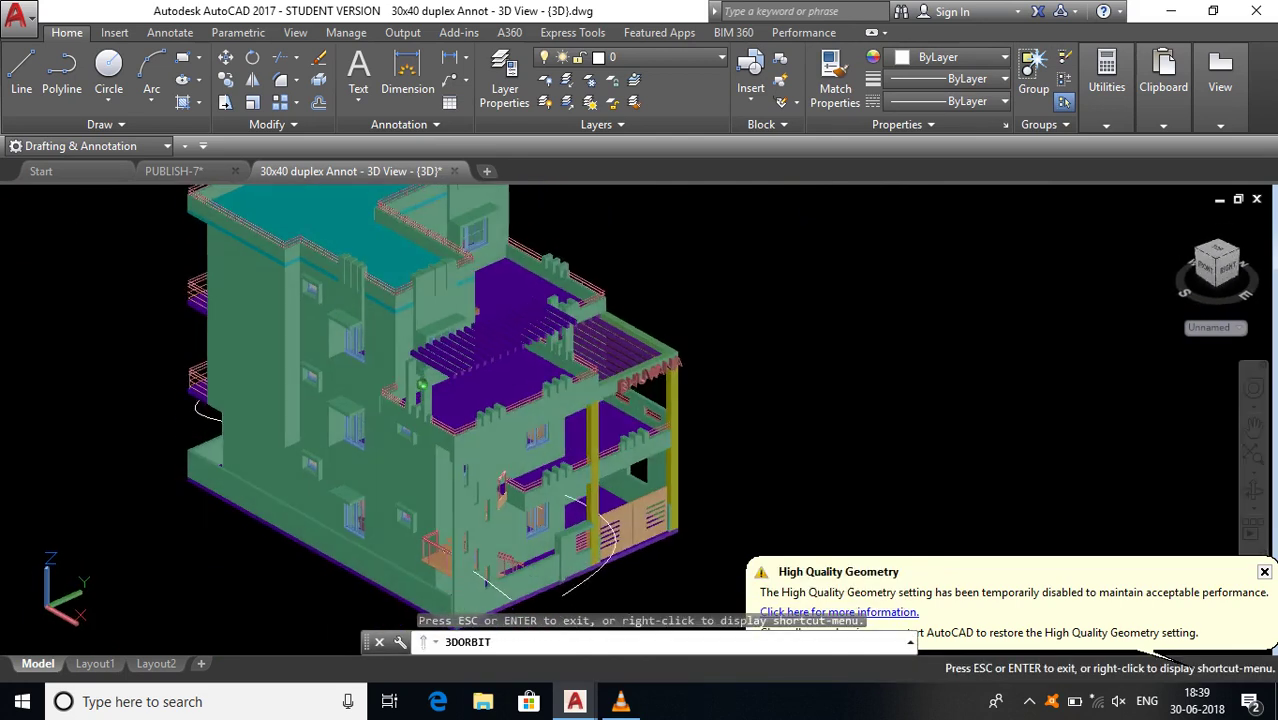
middle_click_drag(422, 384, 414, 382, "shift")
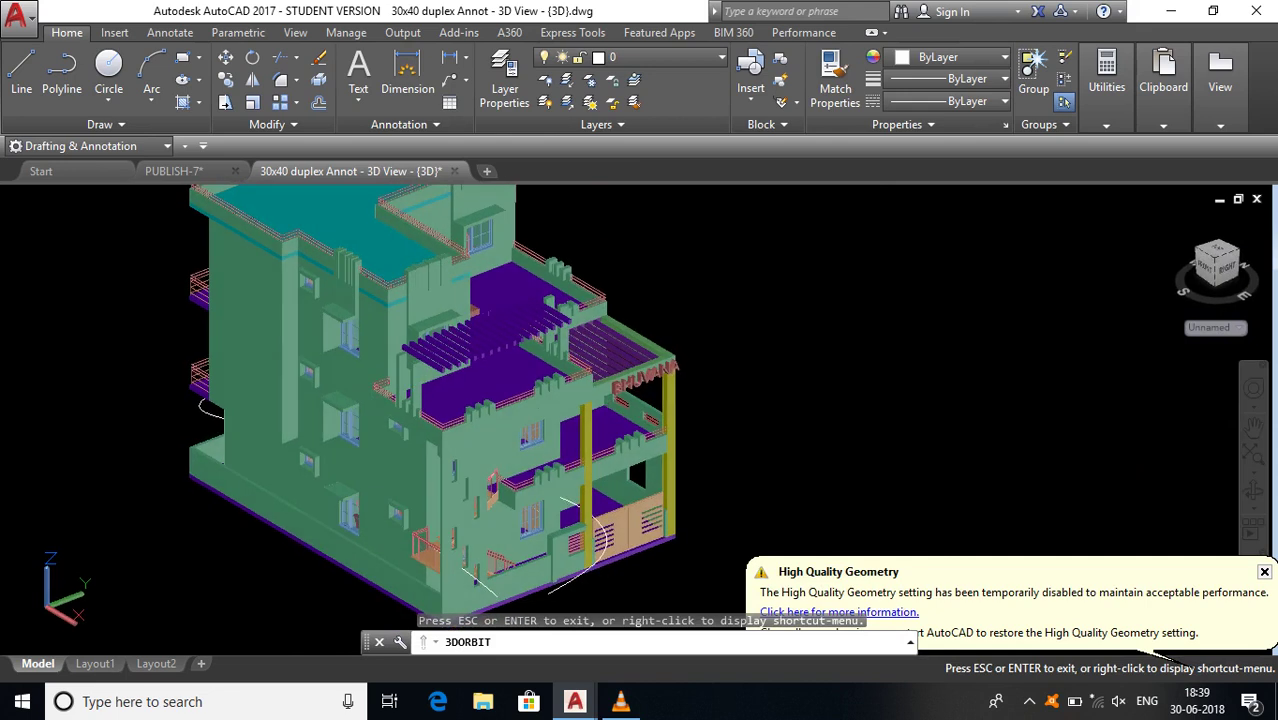
key("Escape")
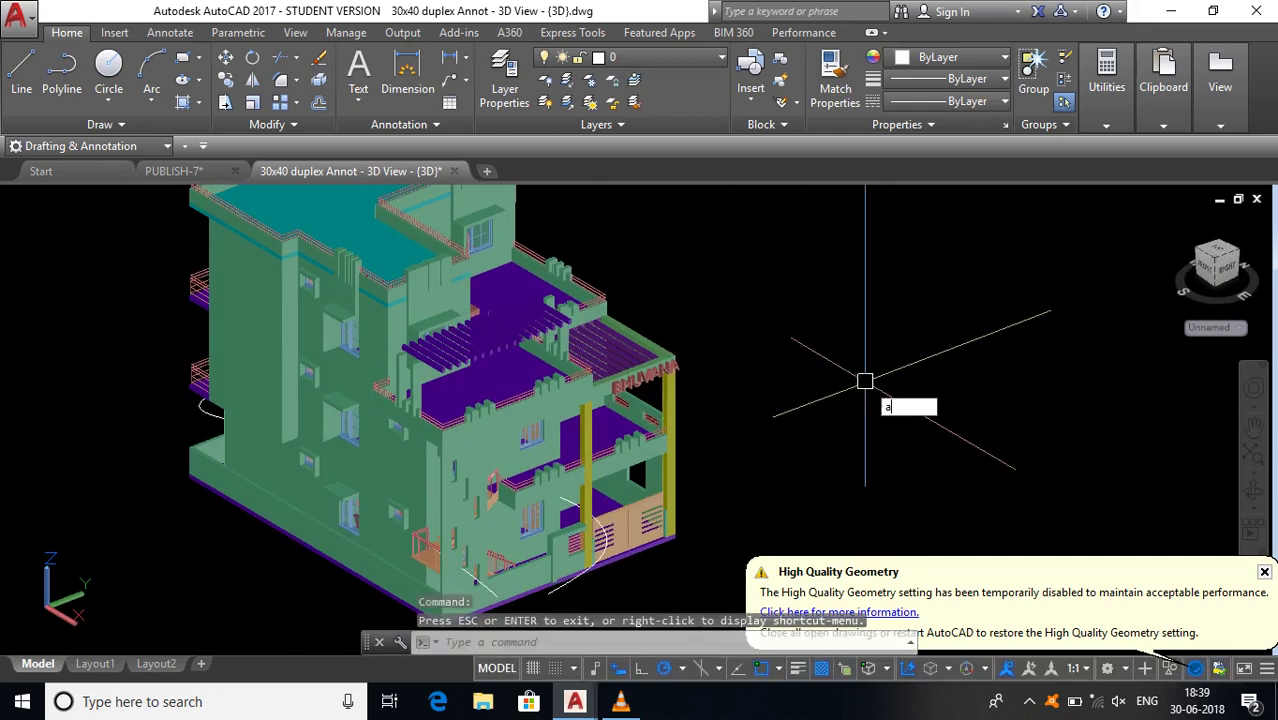
type("NIp")
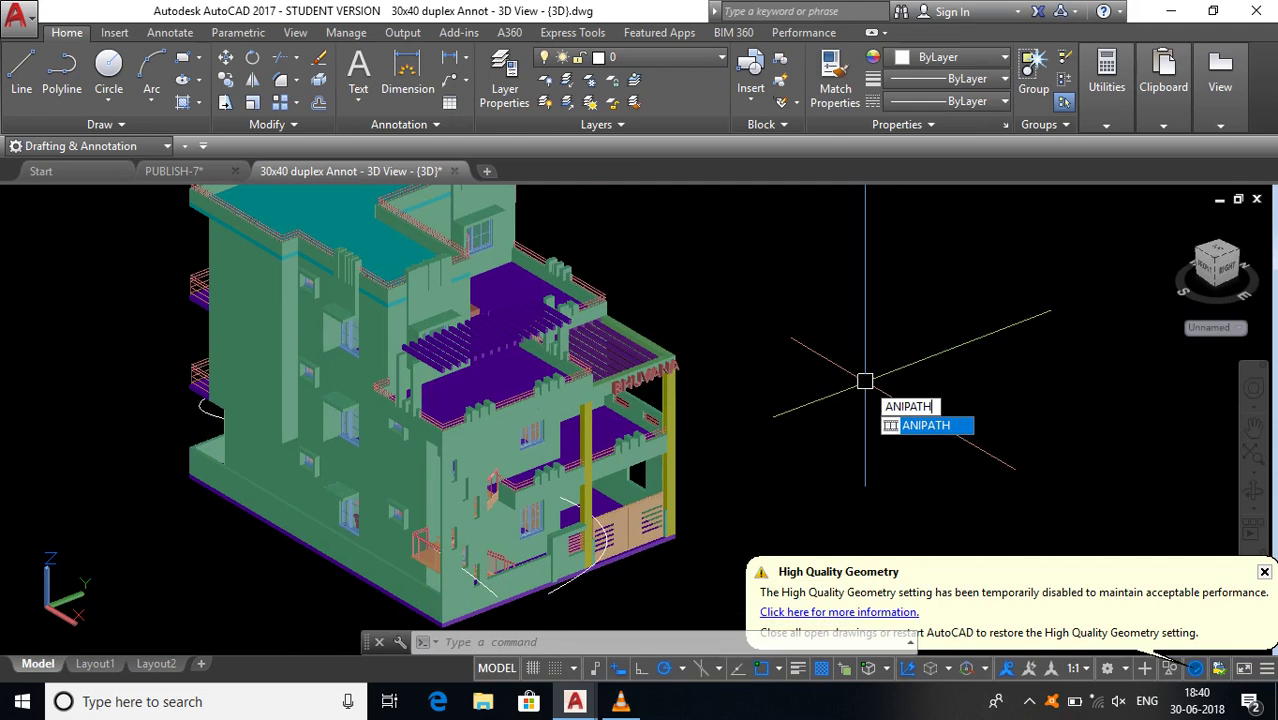
key("Return")
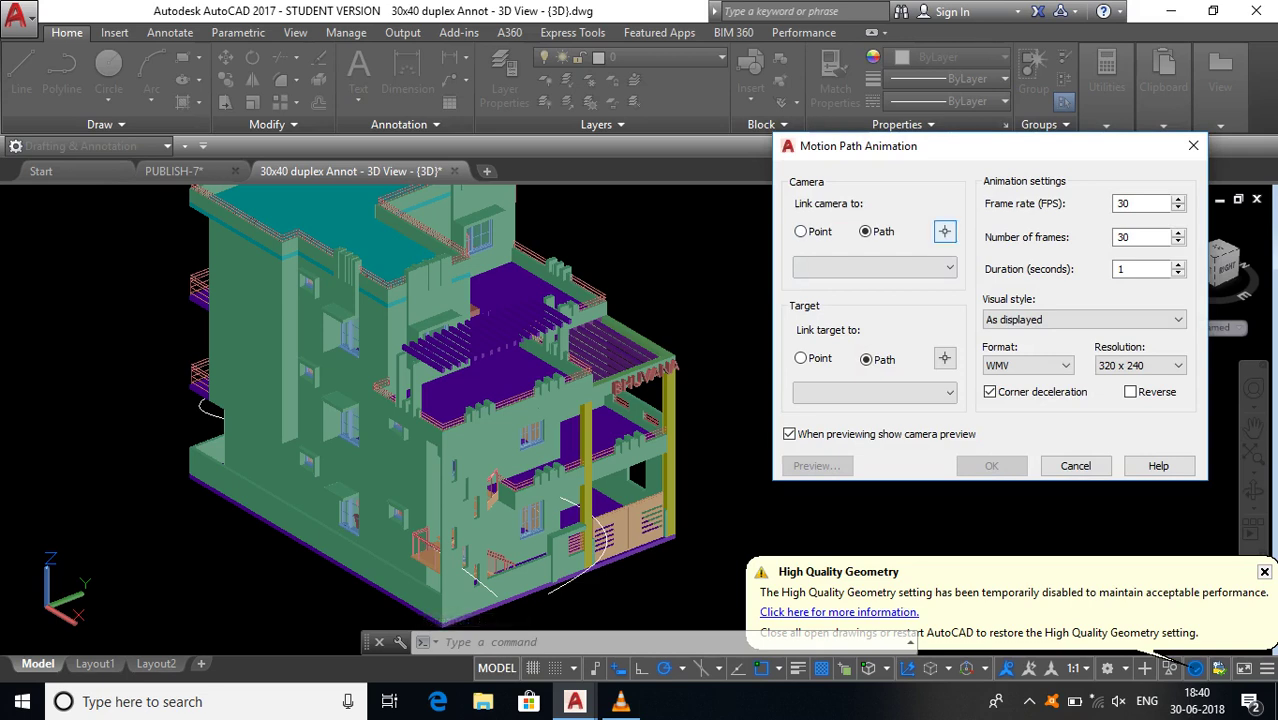
left_click(944, 231)
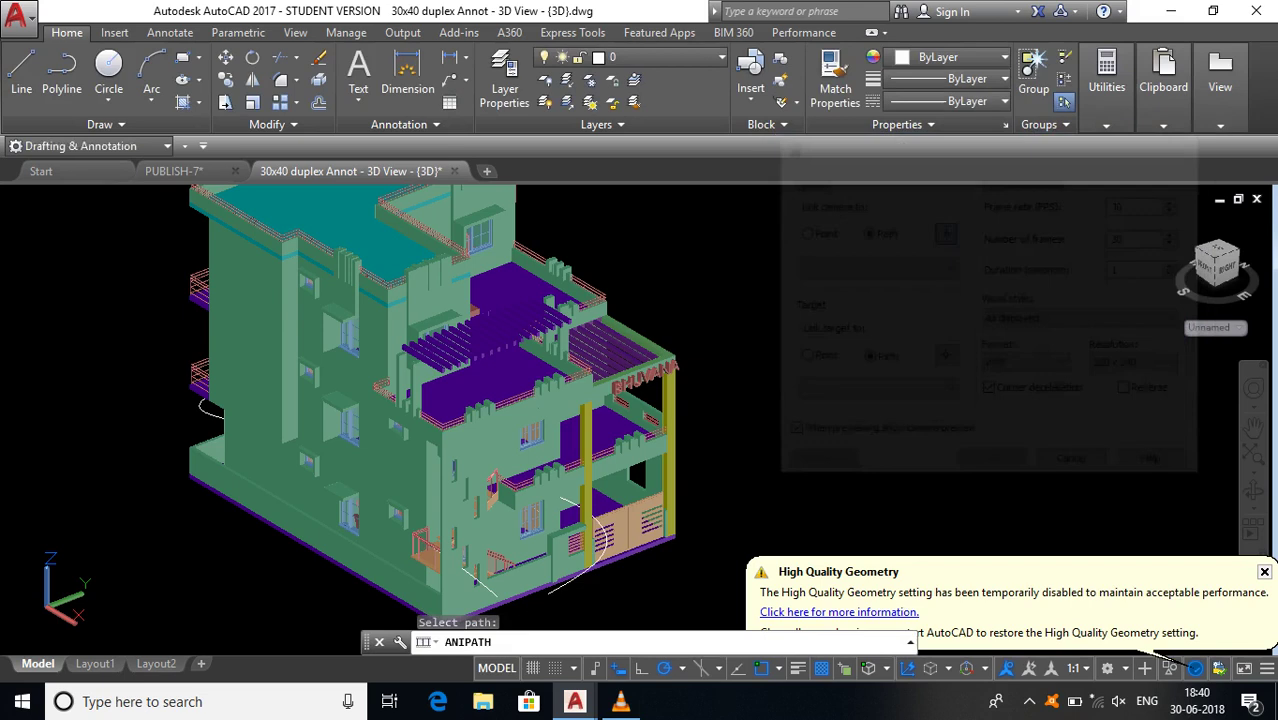
left_click(550, 590)
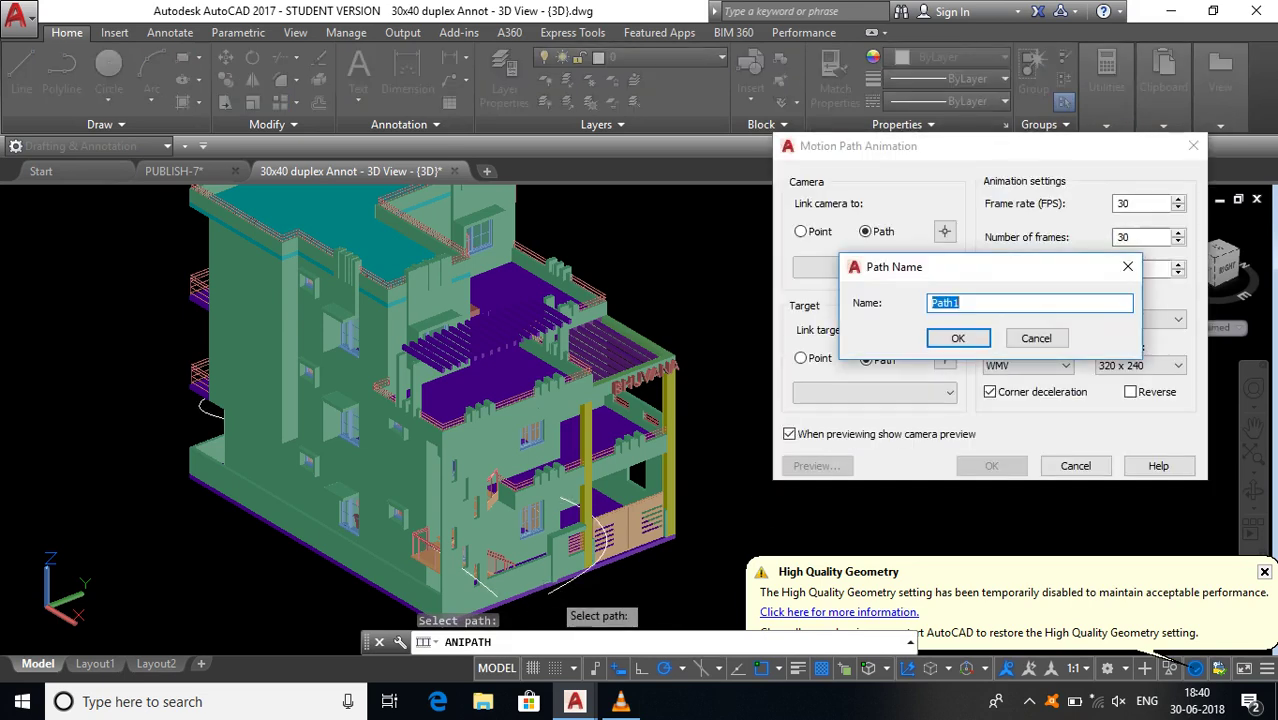
type("cad3d1")
left_click(957, 338)
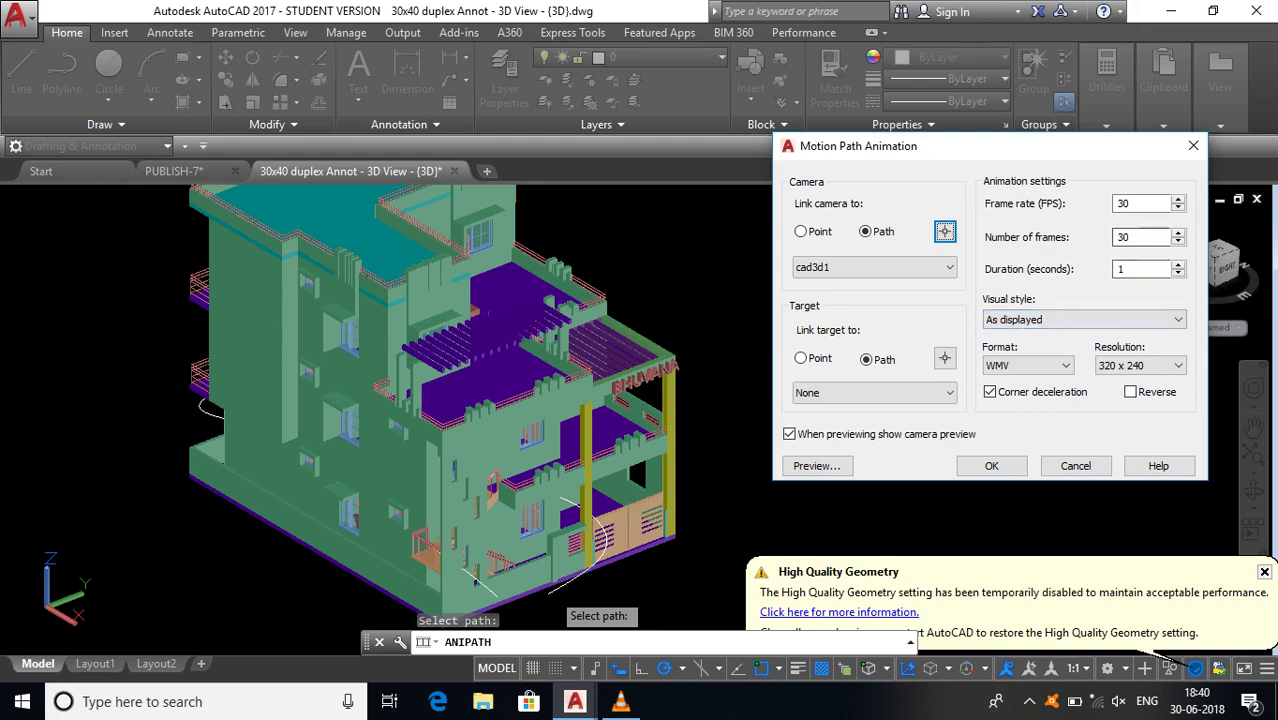
Step: Set the animation's duration to 10 seconds and its visual style to Realistic
double_click(1130, 269)
type("10")
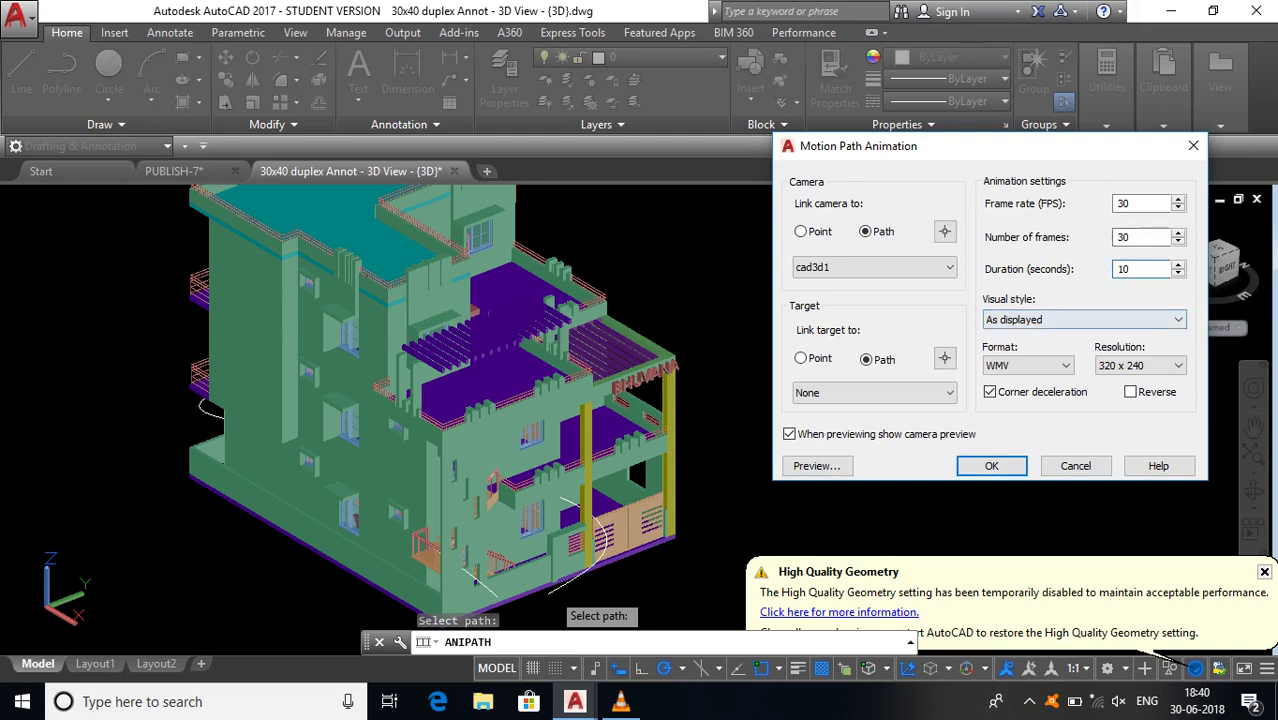
left_click(1083, 319)
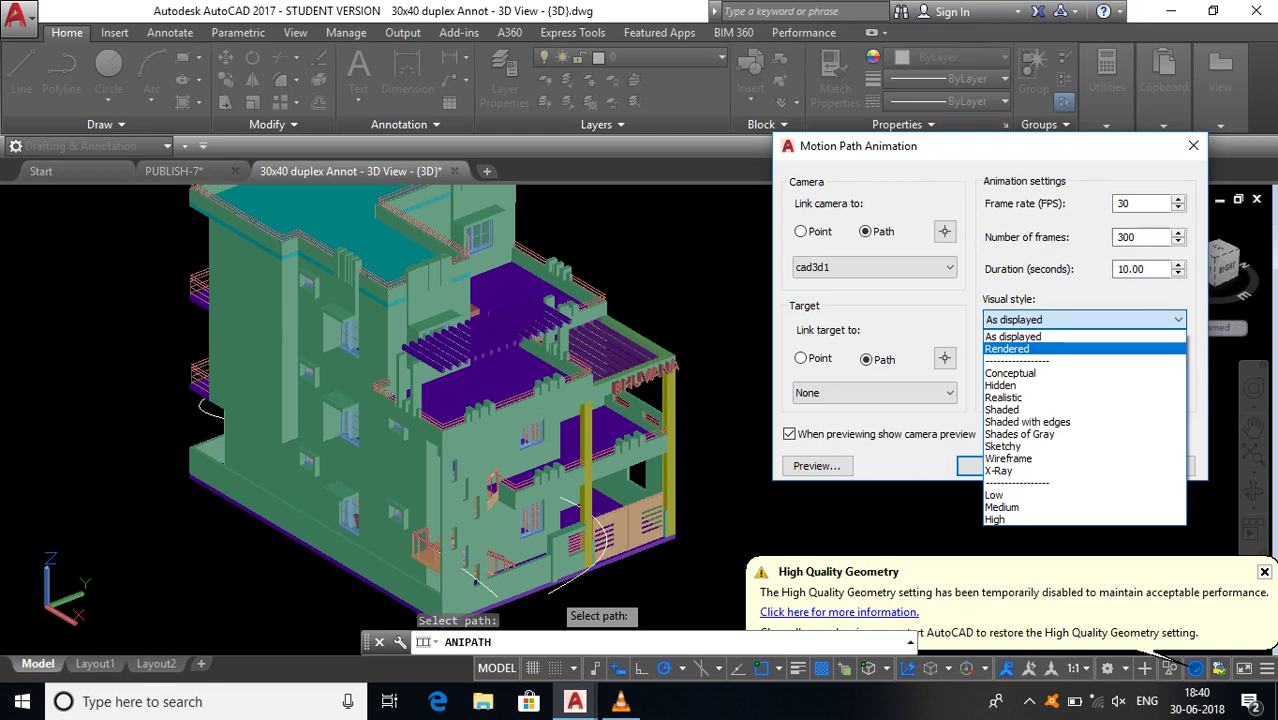
key("Down")
key("Down")
key("Down")
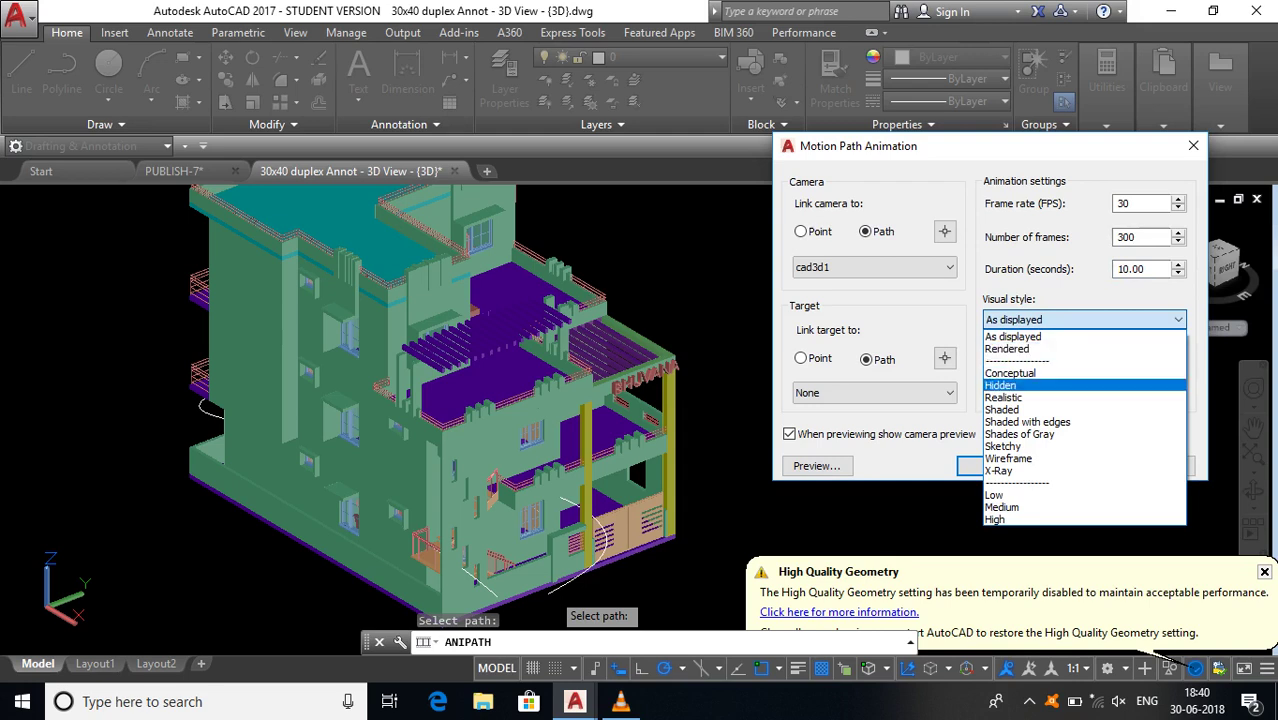
key("Return")
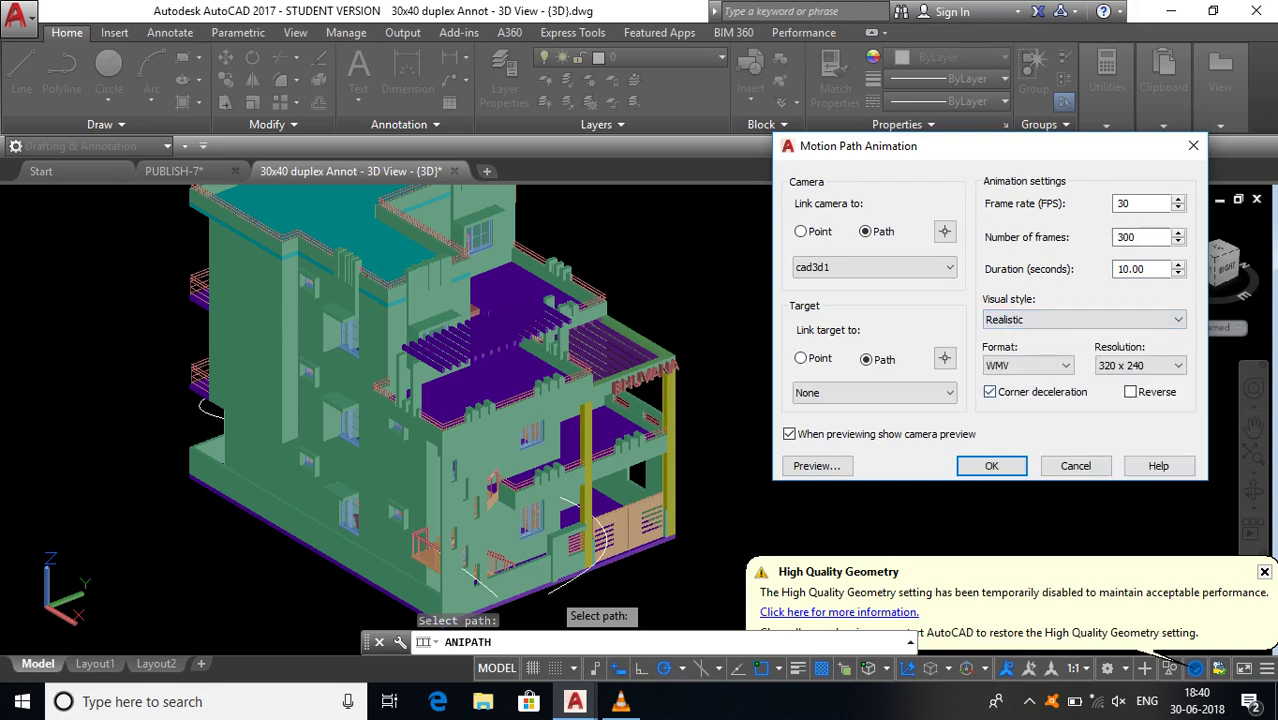
Step: Set the animation's output format to AVI and preview the camera's motion along the path
left_click(1027, 365)
key("Return")
left_click(817, 465)
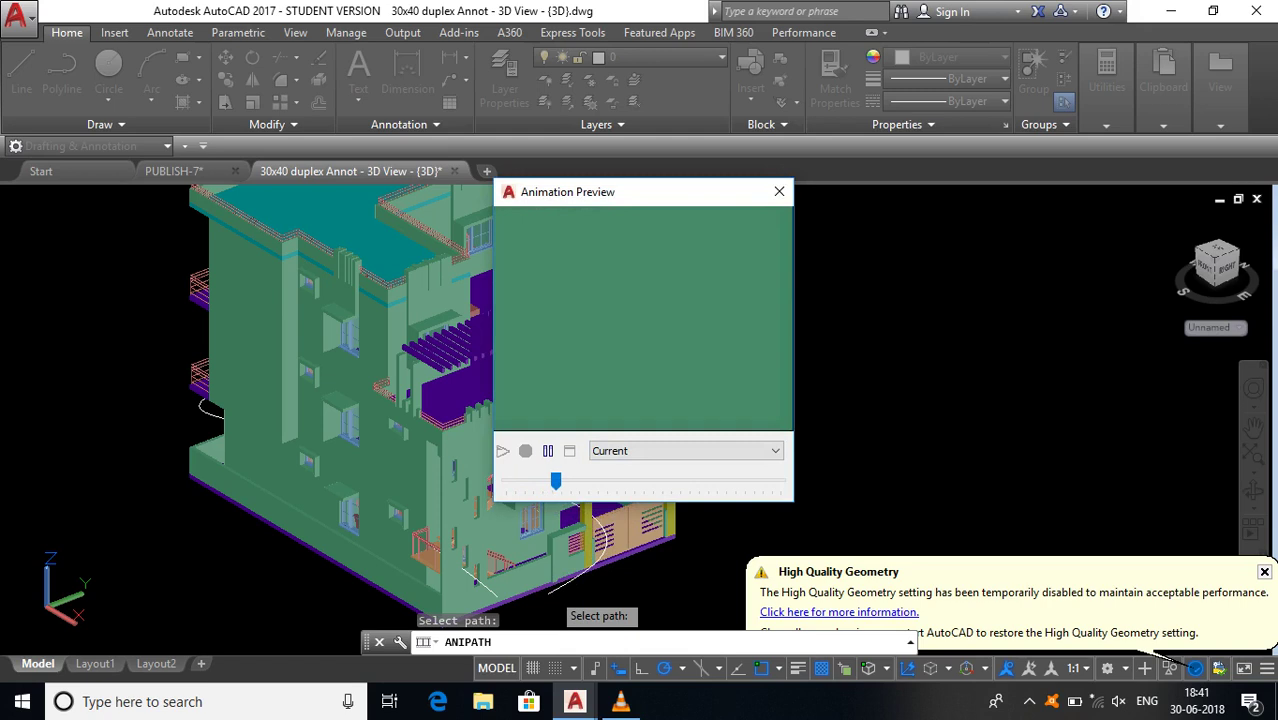
left_click(779, 191)
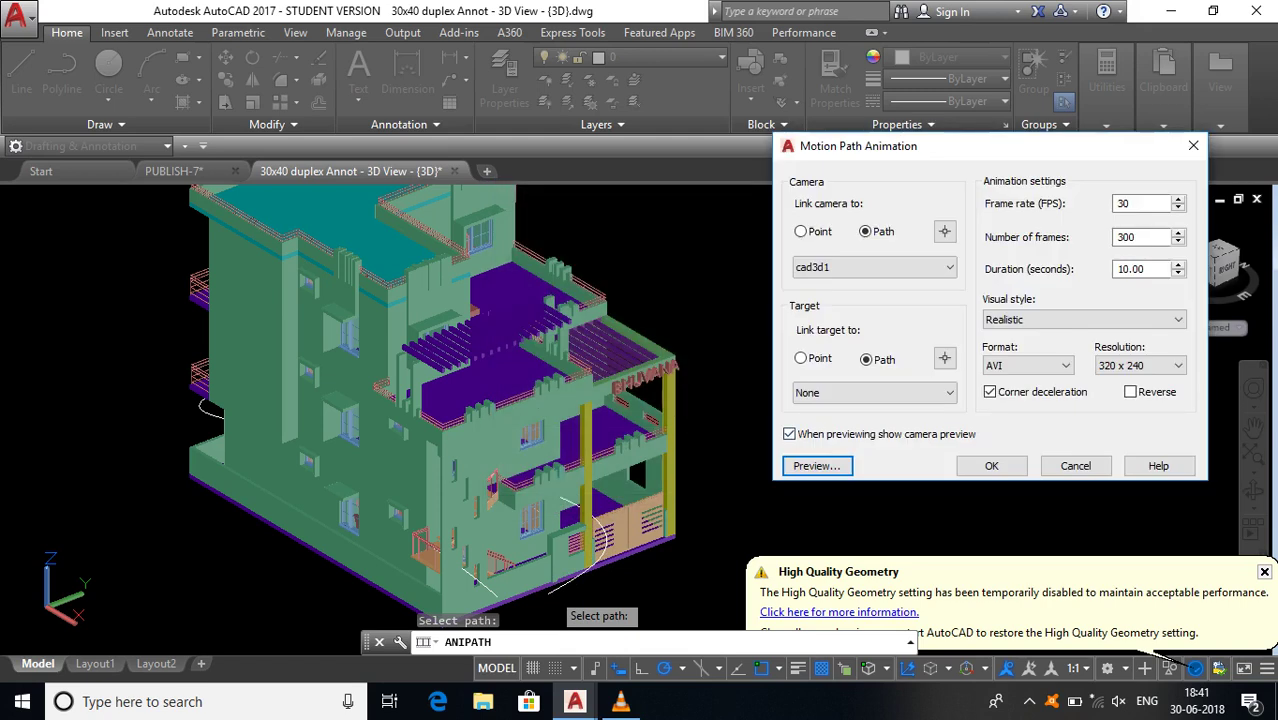
Step: Accept the animation settings and name the AVI output file 123 on the Desktop
left_click(991, 465)
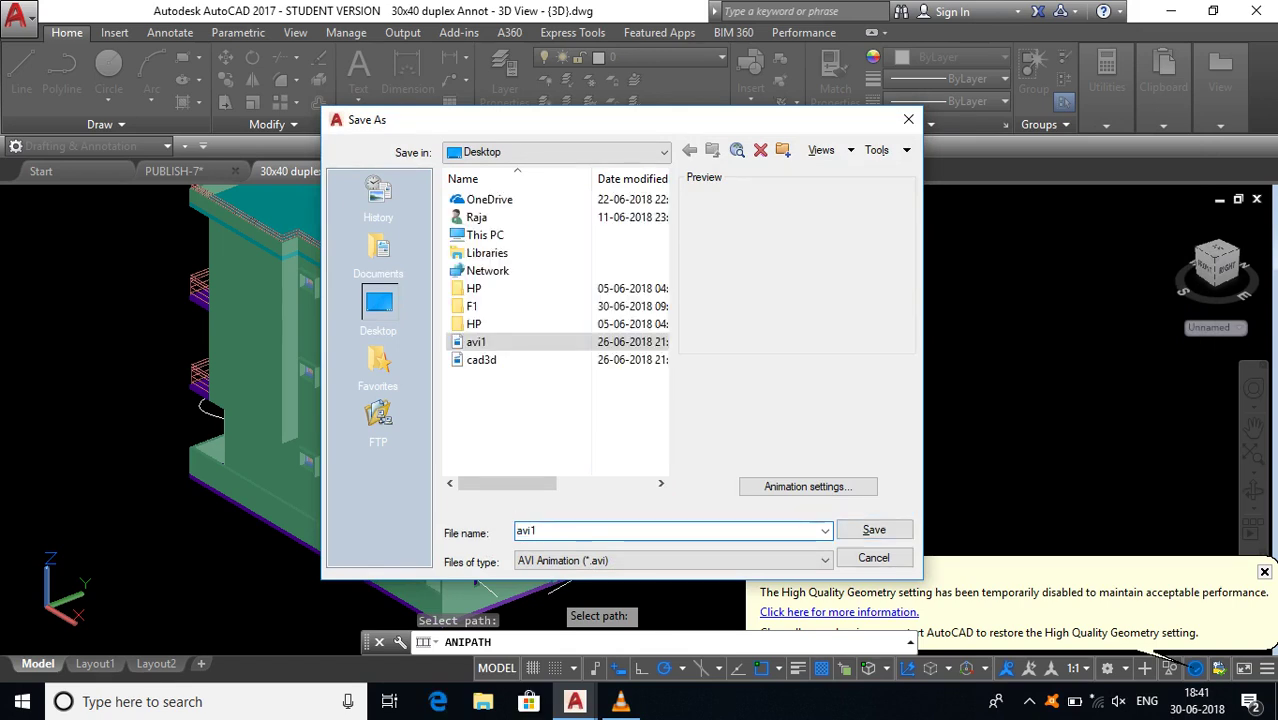
left_click_drag(540, 530, 516, 530)
type("123")
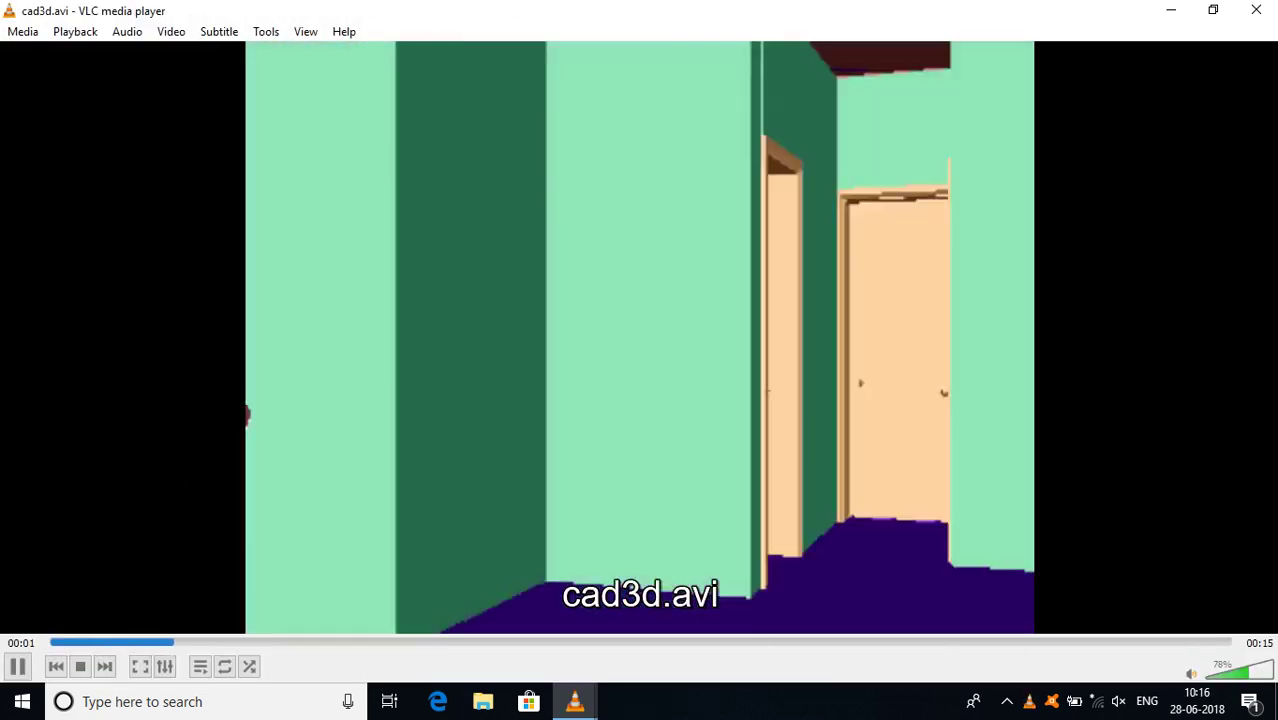